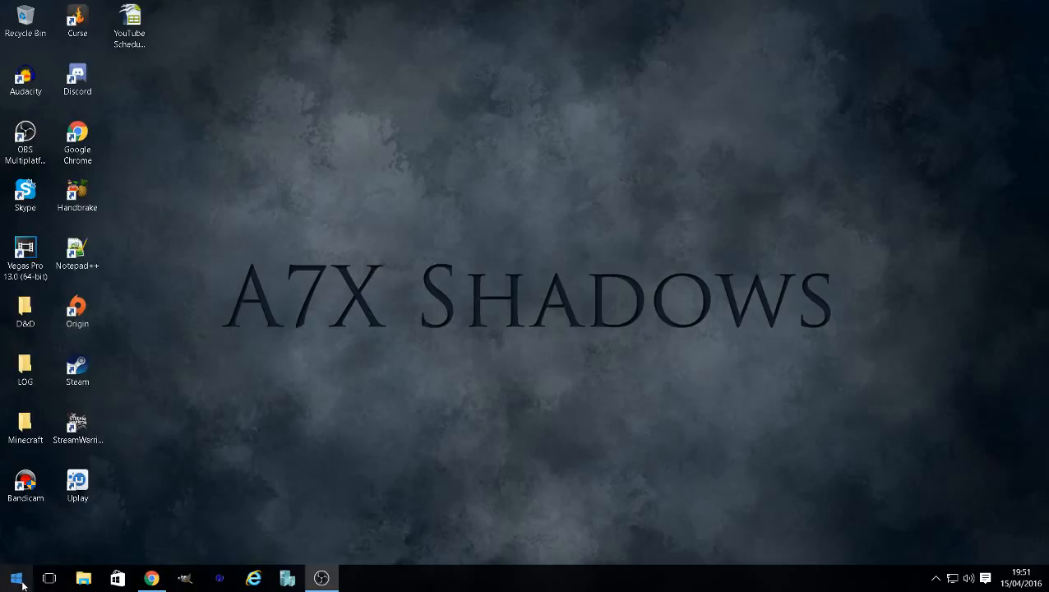
Open the system properties of This PC from File Explorer to view the computer's processor, memory and Windows edition.
{"action": "left_click", "coordinate": [83, 578]}
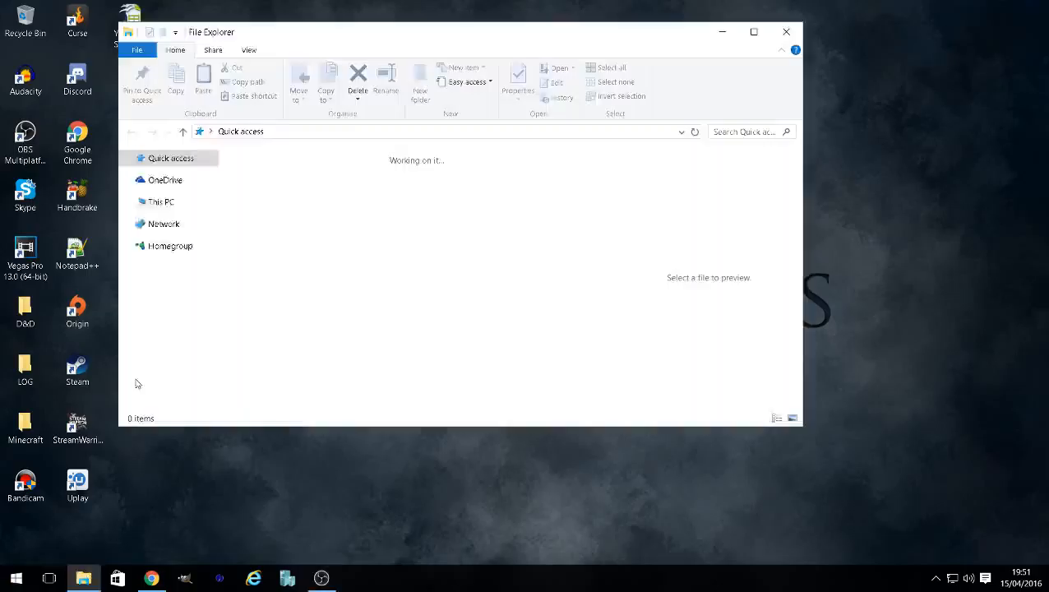
{"action": "left_click_drag", "start_coordinate": [207, 276], "coordinate": [200, 356]}
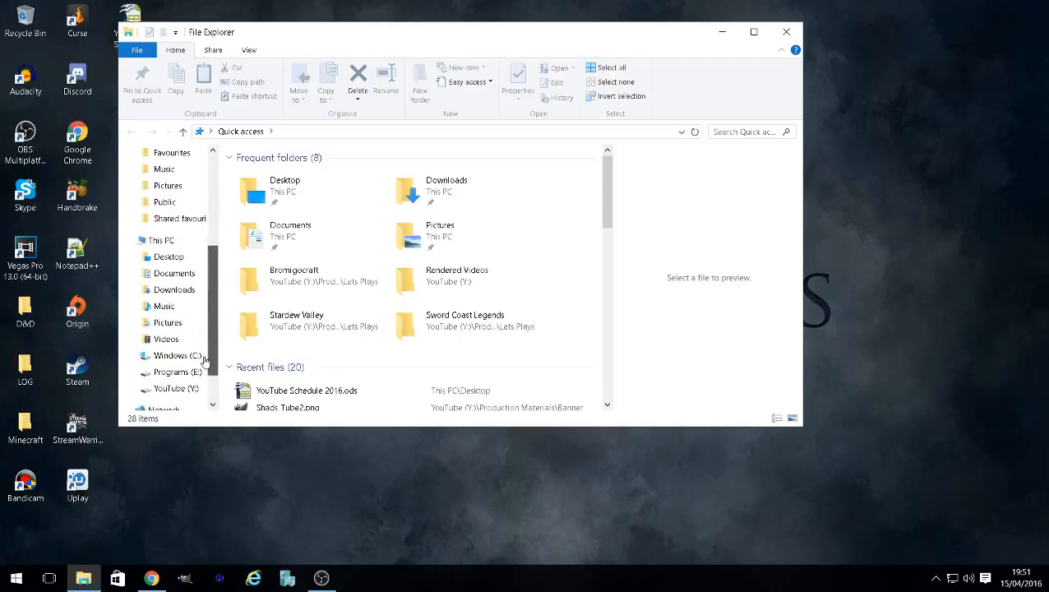
{"action": "right_click", "coordinate": [160, 246]}
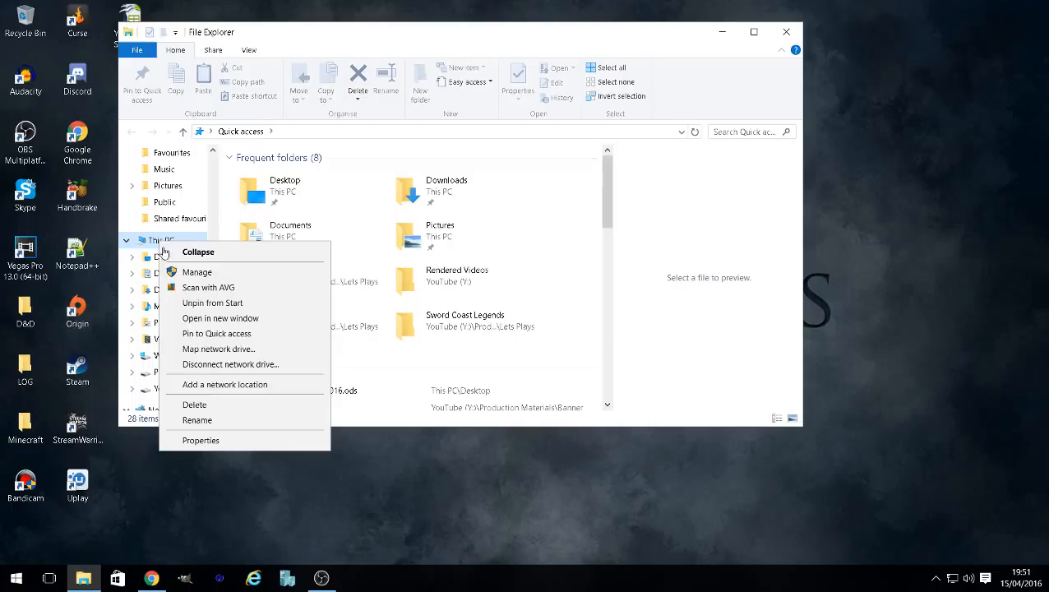
{"action": "left_click", "coordinate": [215, 436]}
{"action": "left_click", "coordinate": [785, 32]}
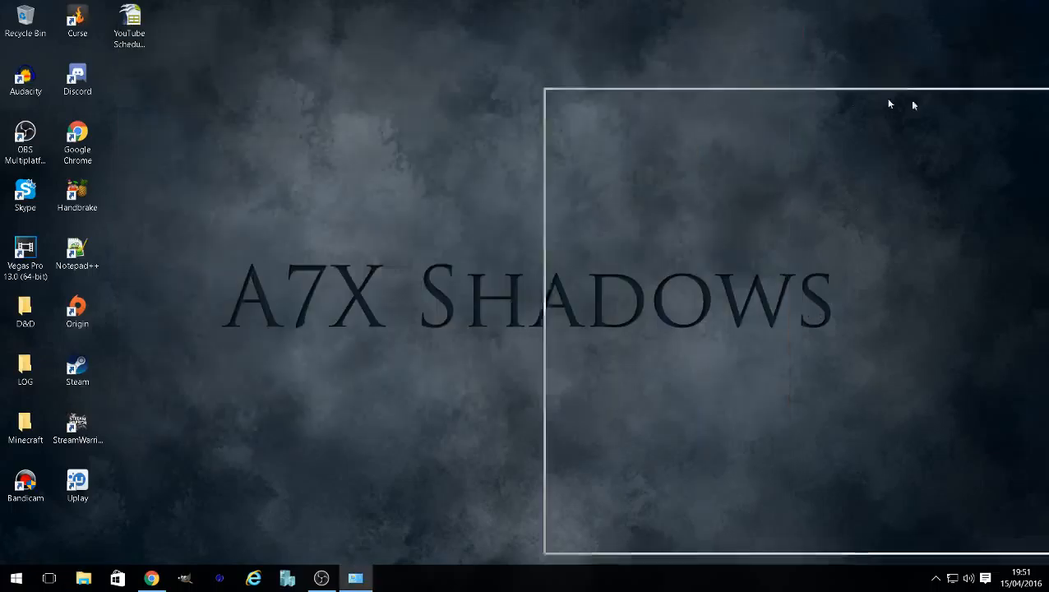
{"action": "mouse_move", "coordinate": [889, 102]}
{"action": "left_mouse_down"}
{"action": "mouse_move", "coordinate": [468, 72]}
{"action": "mouse_move", "coordinate": [517, 59]}
{"action": "left_mouse_up"}
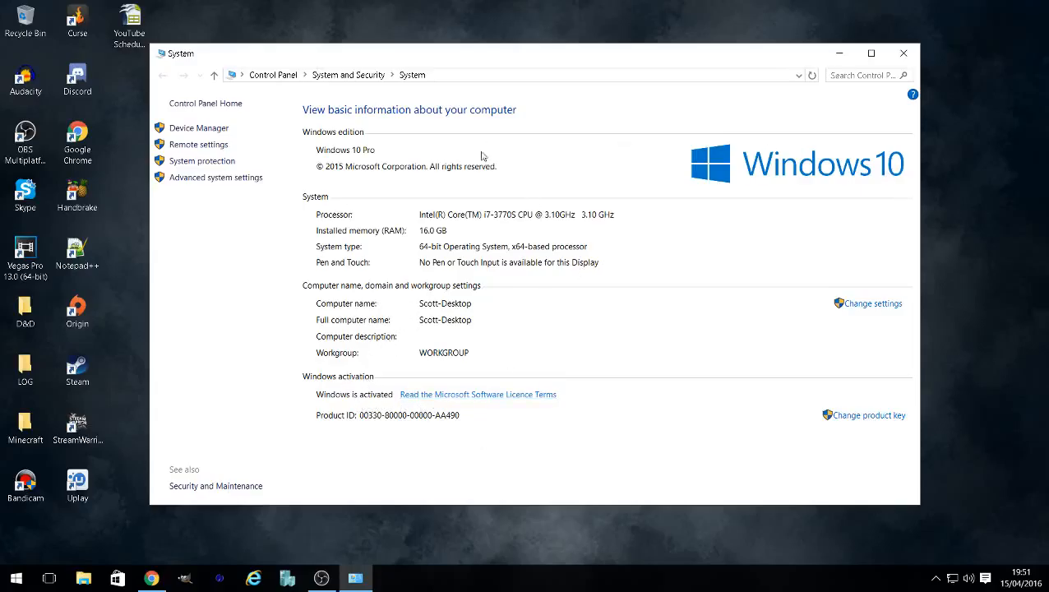
Open Device Manager from the System window and collapse the Network adapters category.
{"action": "left_click", "coordinate": [198, 134]}
{"action": "left_click_drag", "start_coordinate": [277, 39], "coordinate": [378, 61]}
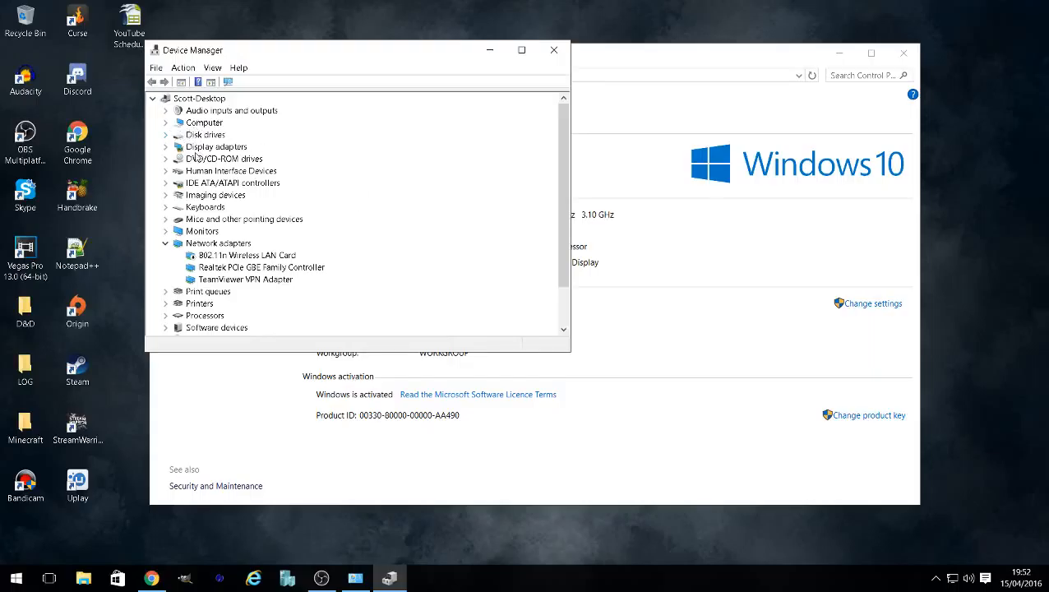
{"action": "left_click", "coordinate": [165, 244]}
{"action": "left_click", "coordinate": [165, 244]}
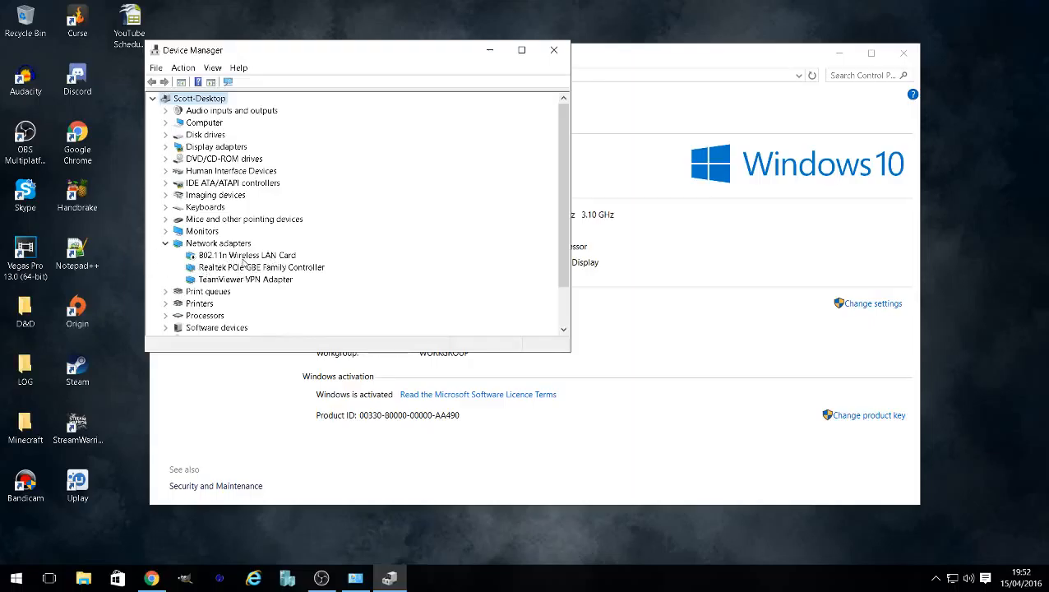
{"action": "left_click", "coordinate": [168, 244]}
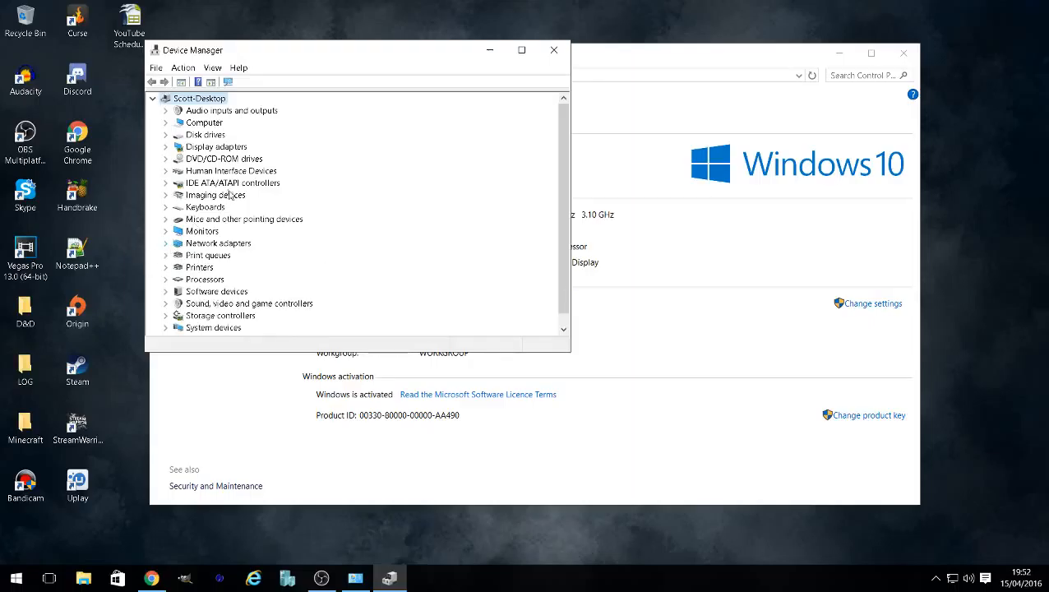
Expand the Processors and Display adapters categories to check the CPU and graphics card, collapsing each one again.
{"action": "scroll", "coordinate": [292, 229], "scroll_direction": "down", "scroll_amount": 1}
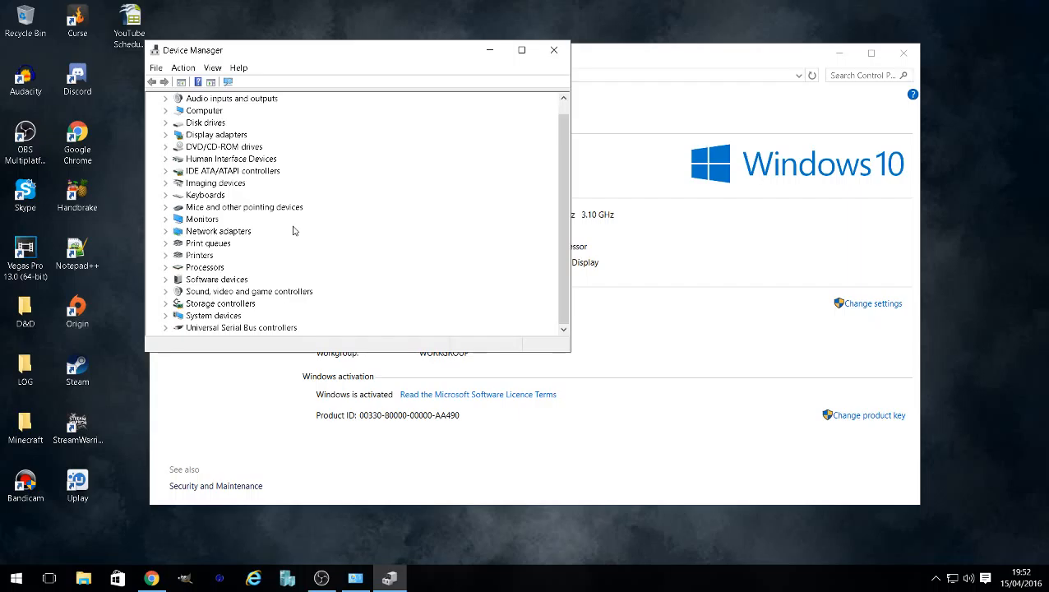
{"action": "left_click", "coordinate": [165, 268]}
{"action": "scroll", "coordinate": [260, 247], "scroll_direction": "down", "scroll_amount": 2}
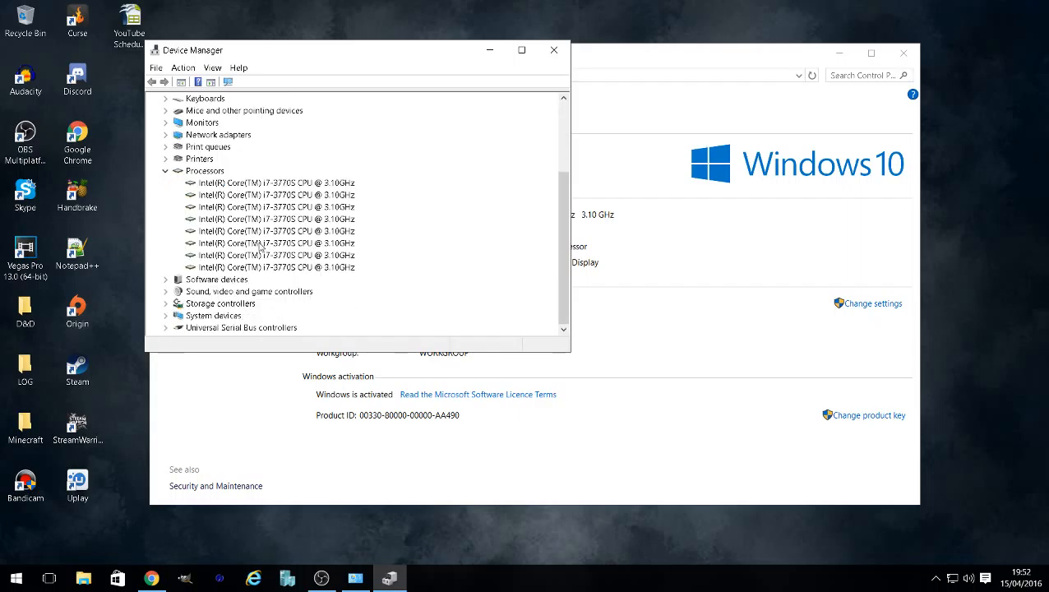
{"action": "left_click", "coordinate": [166, 171]}
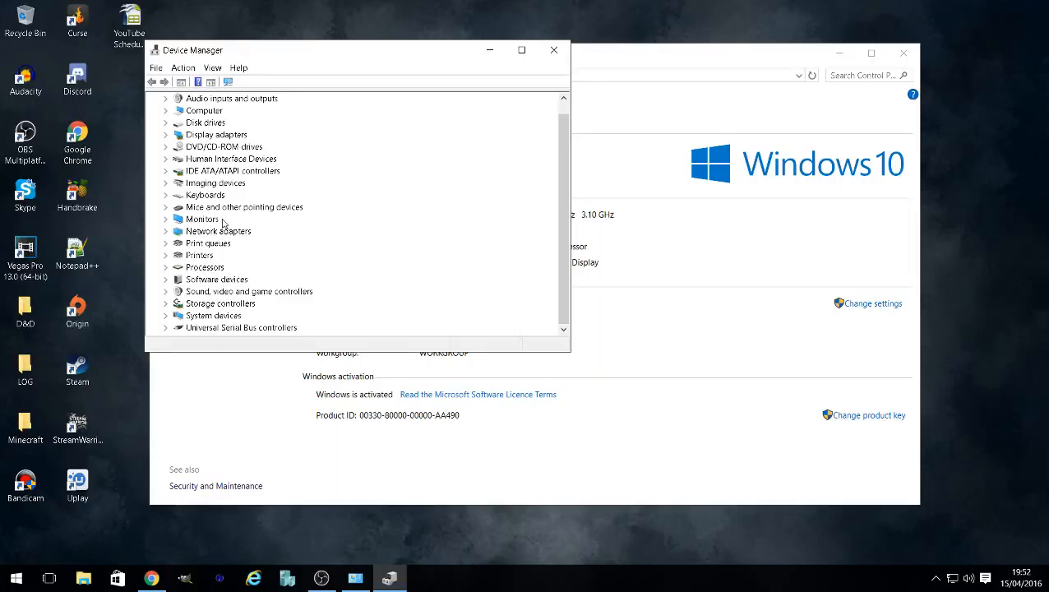
{"action": "left_click", "coordinate": [165, 135]}
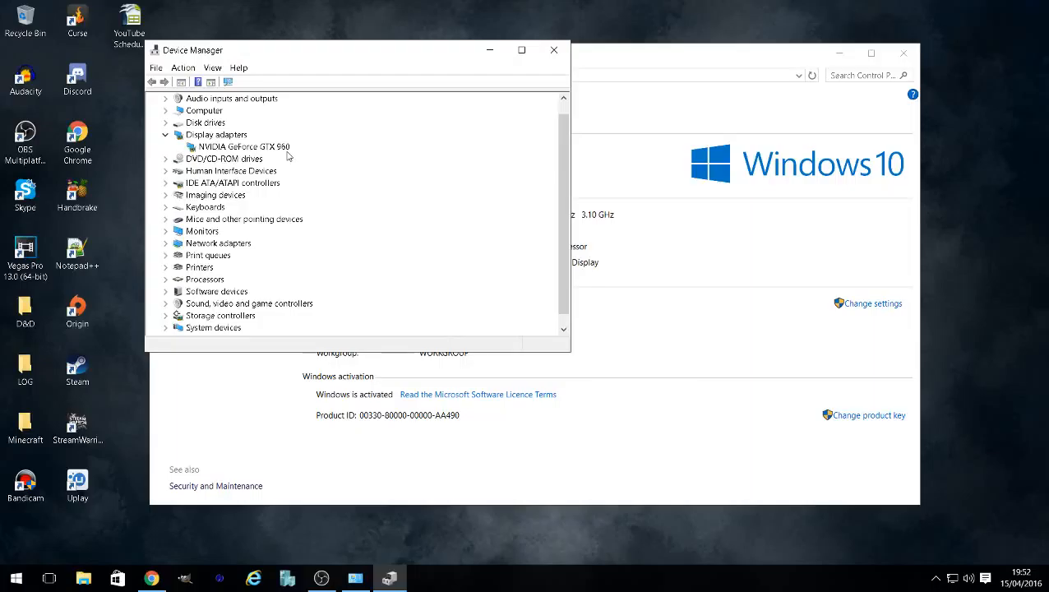
{"action": "left_click", "coordinate": [165, 135]}
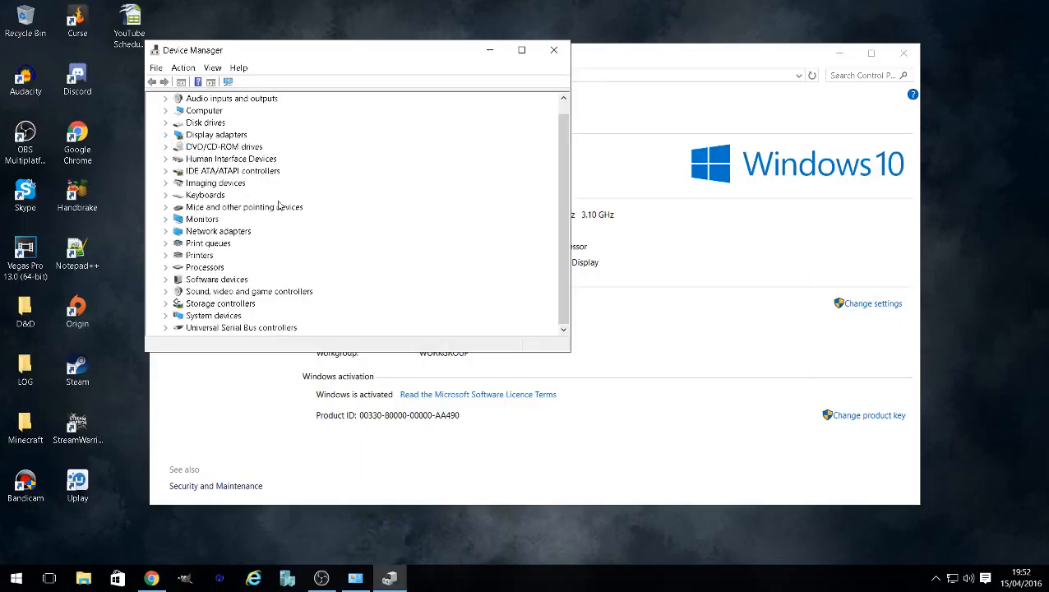
Check the devices under Audio inputs and outputs, and close Device Manager and the System window.
{"action": "scroll", "coordinate": [284, 203], "scroll_direction": "up", "scroll_amount": 1}
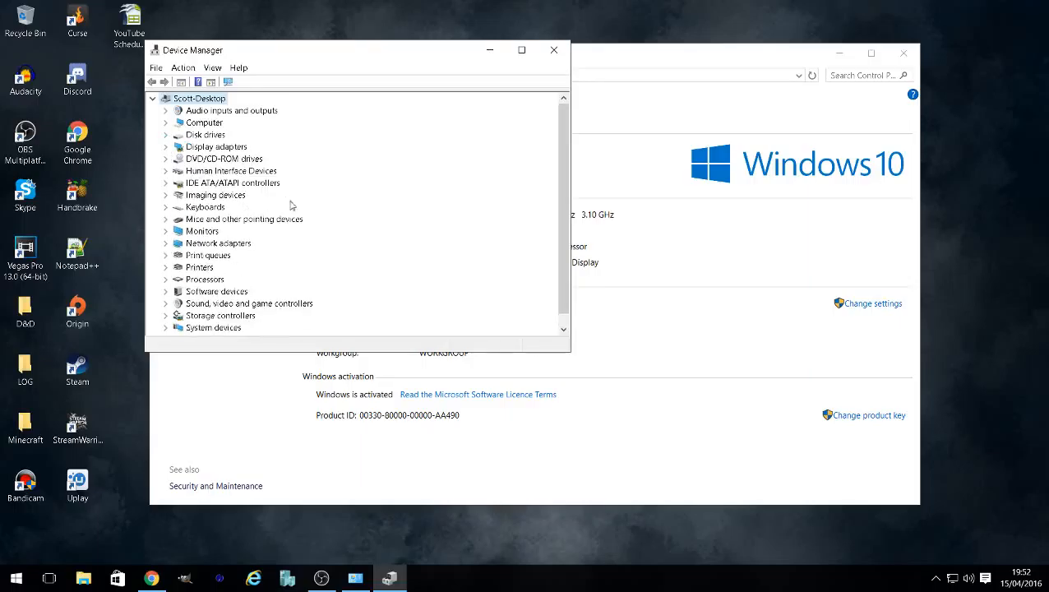
{"action": "scroll", "coordinate": [285, 235], "scroll_direction": "down", "scroll_amount": 1}
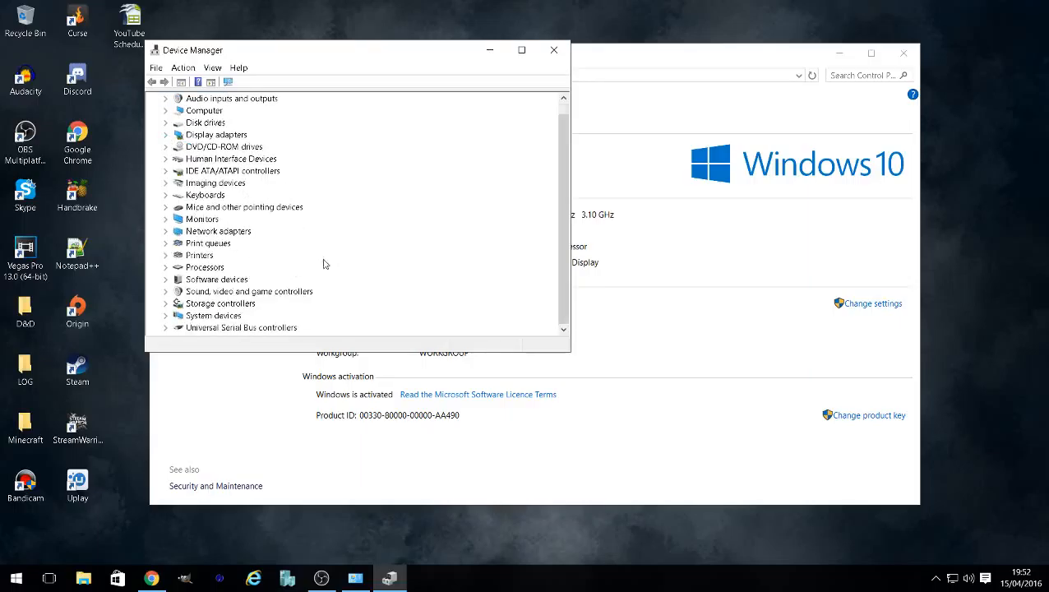
{"action": "scroll", "coordinate": [237, 219], "scroll_direction": "up", "scroll_amount": 1}
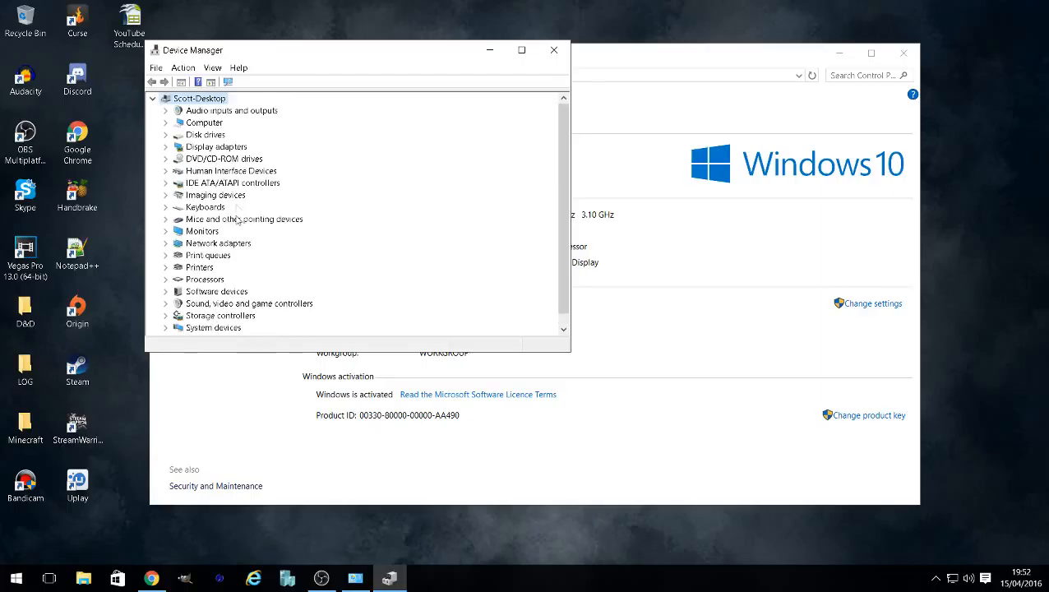
{"action": "left_click", "coordinate": [165, 111]}
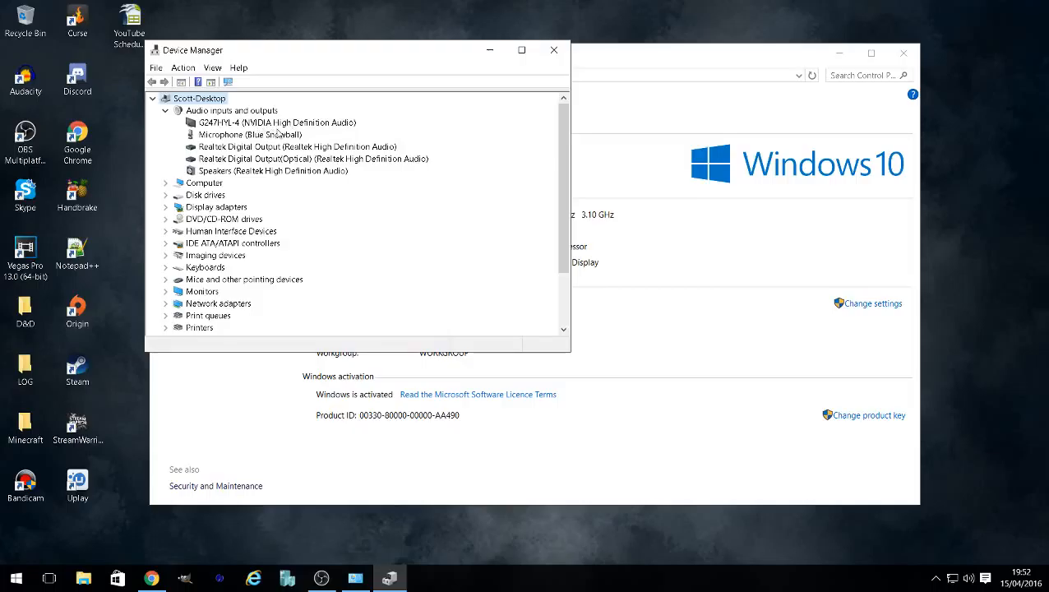
{"action": "left_click", "coordinate": [551, 53]}
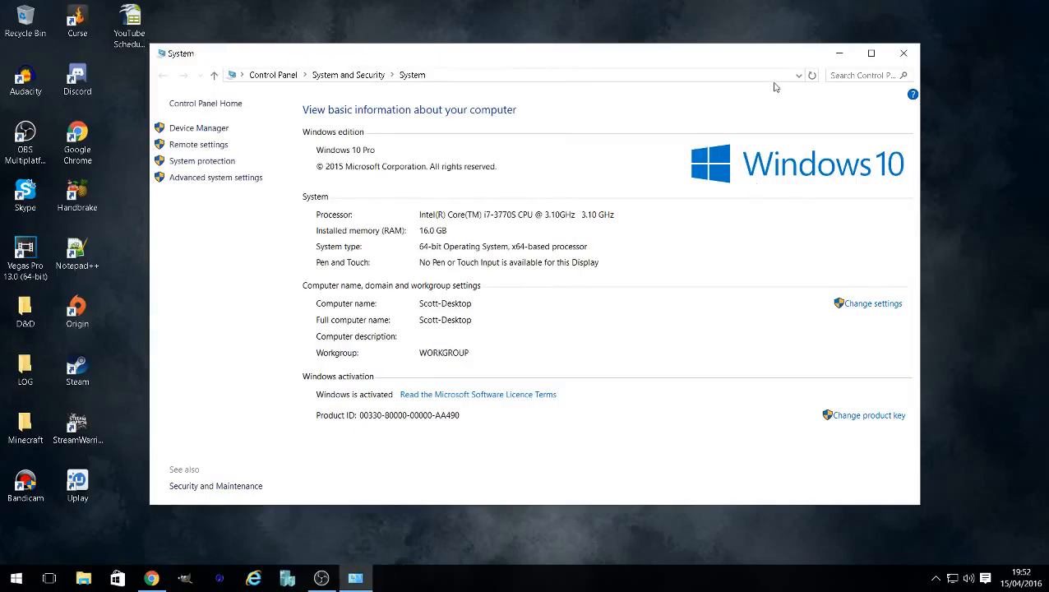
{"action": "left_click", "coordinate": [906, 54]}
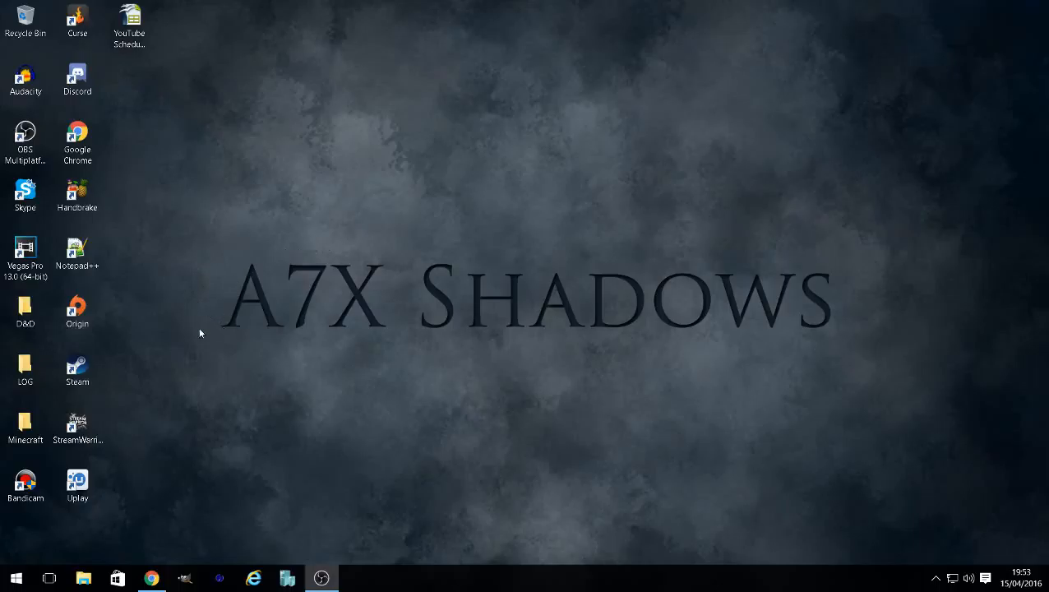
Launch Bandicam, move its window towards the middle of the desktop and show the General options.
{"action": "double_click", "coordinate": [25, 485]}
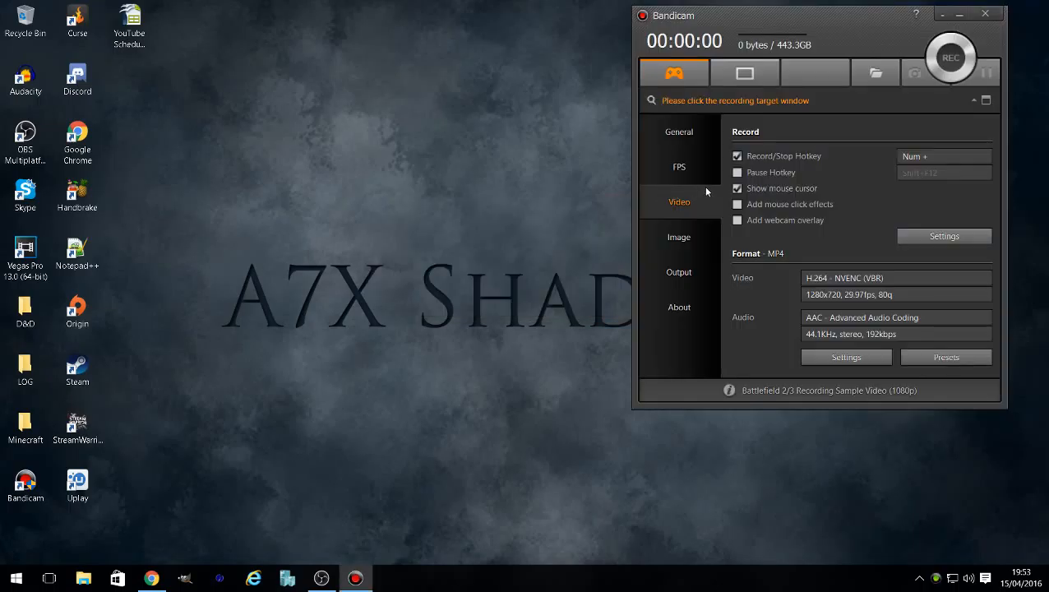
{"action": "left_click_drag", "start_coordinate": [580, 55], "coordinate": [420, 59]}
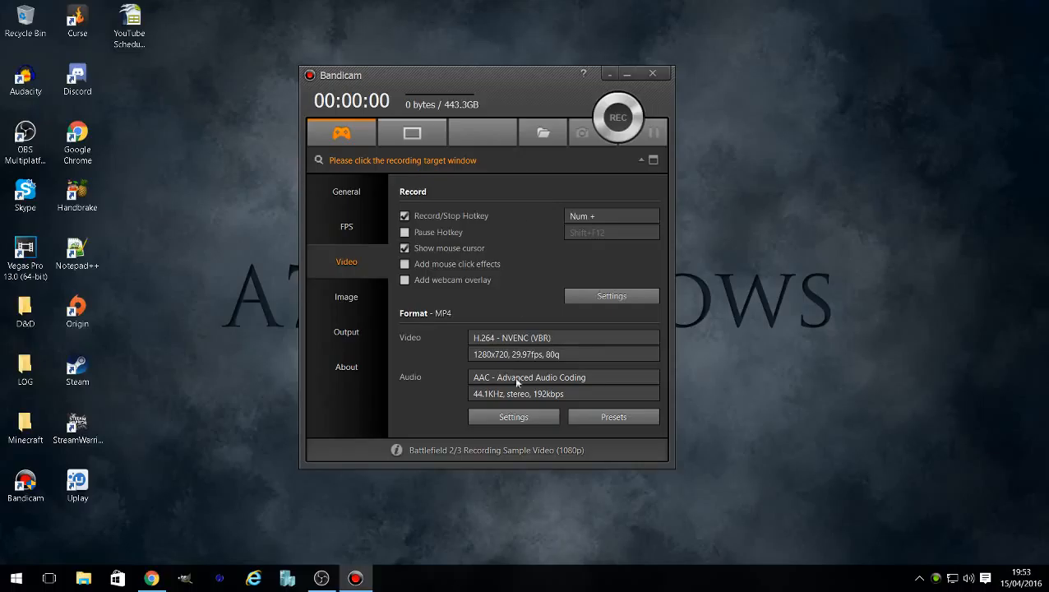
{"action": "left_click", "coordinate": [345, 198]}
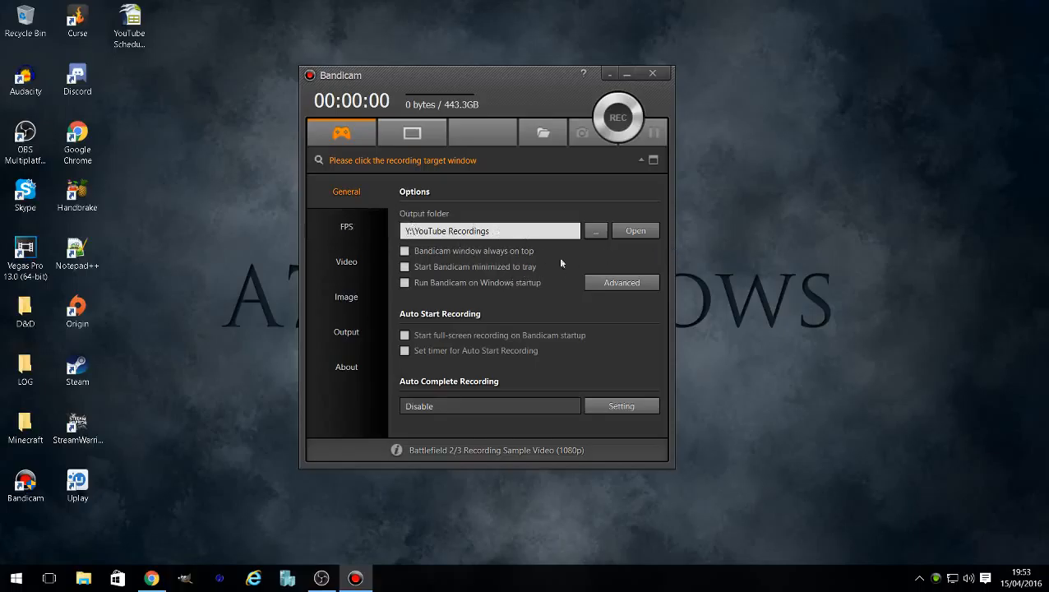
Look through the video format settings reached from the advanced options, and close both dialogs without saving.
{"action": "left_click", "coordinate": [621, 282]}
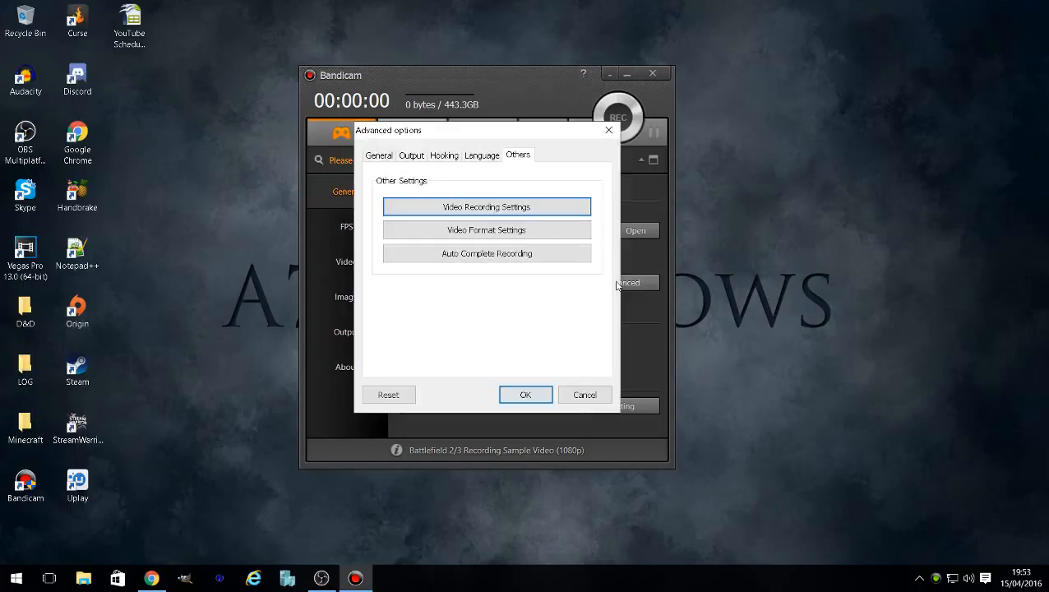
{"action": "left_click", "coordinate": [490, 232]}
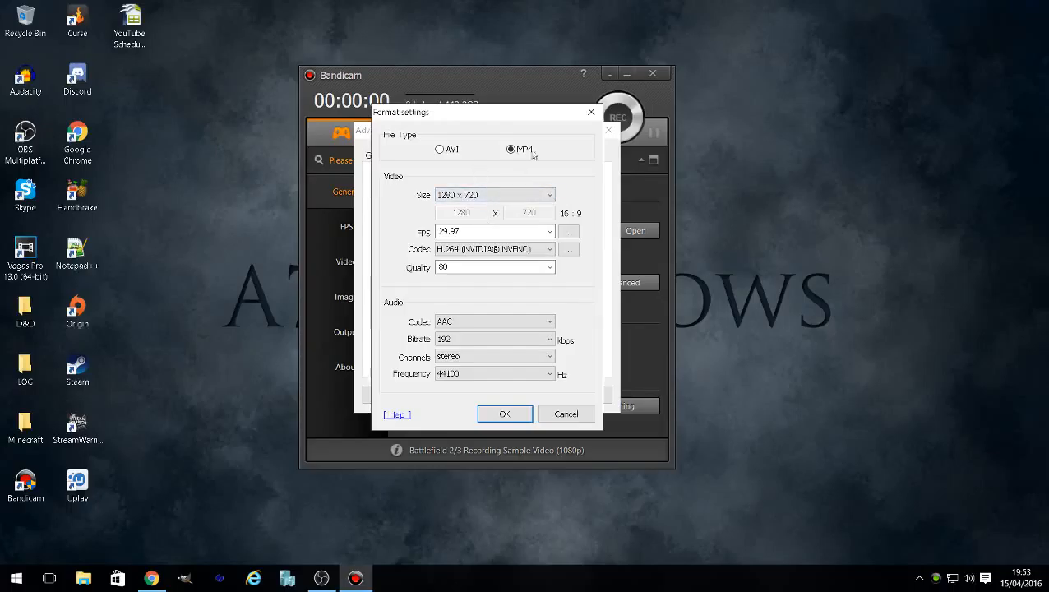
{"action": "left_click", "coordinate": [590, 112]}
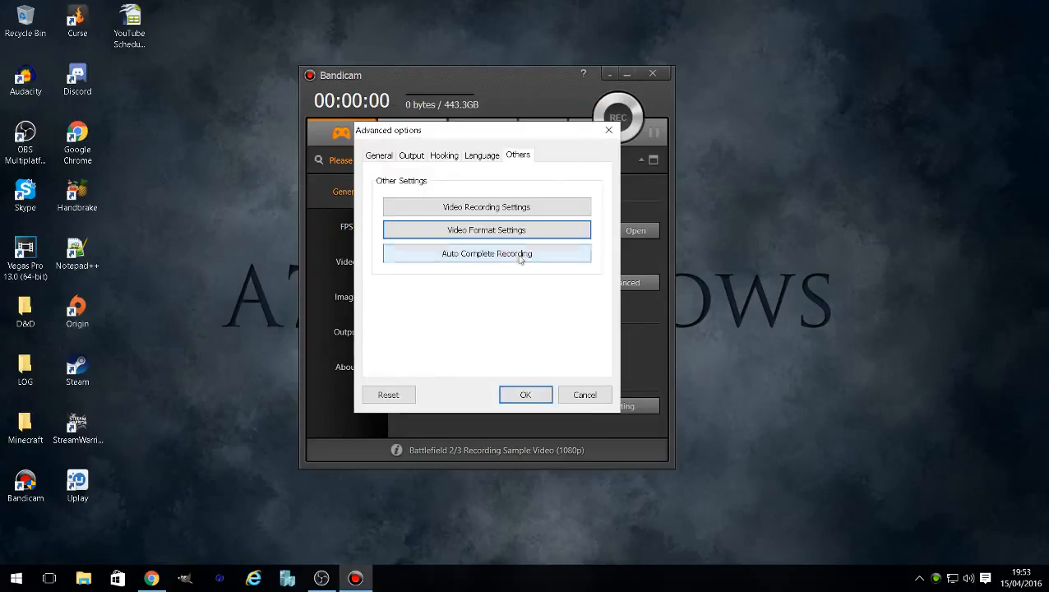
{"action": "left_click", "coordinate": [582, 396]}
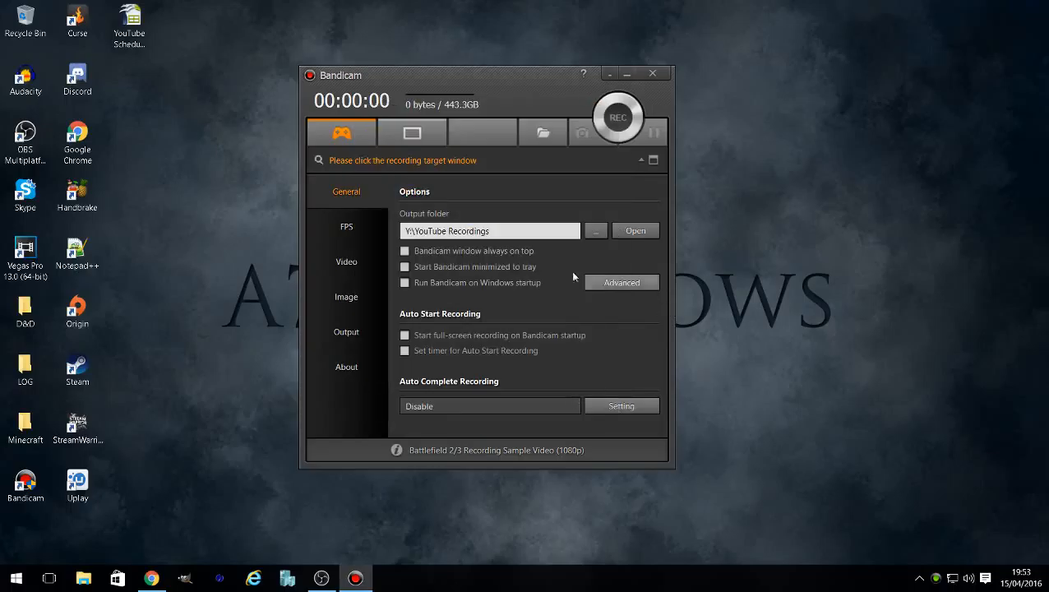
Review the FPS options and the video recording priority choices, picking High, and cancel the recording settings.
{"action": "left_click", "coordinate": [344, 225]}
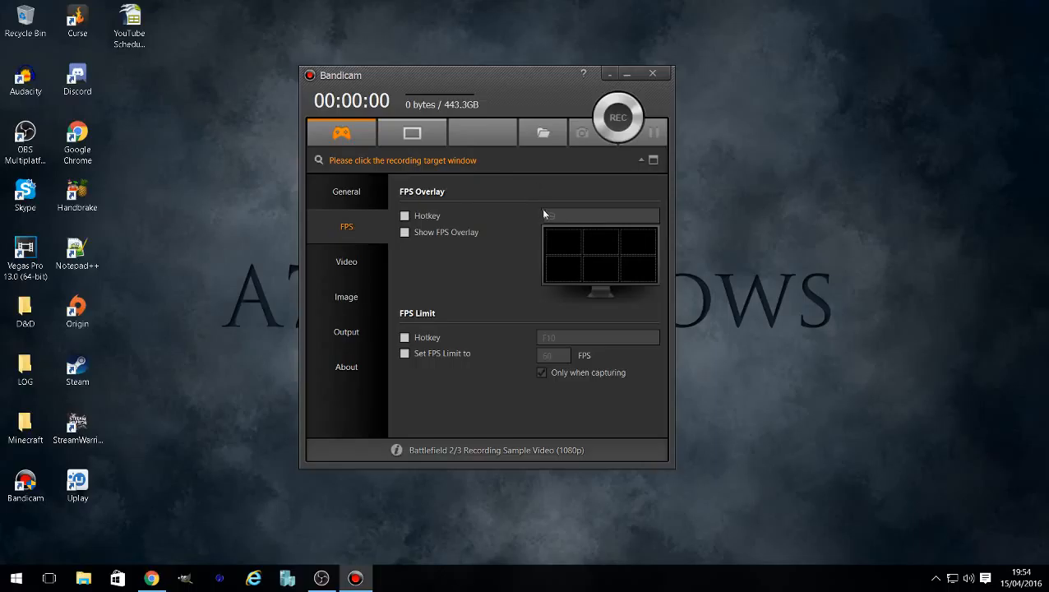
{"action": "left_click", "coordinate": [346, 262]}
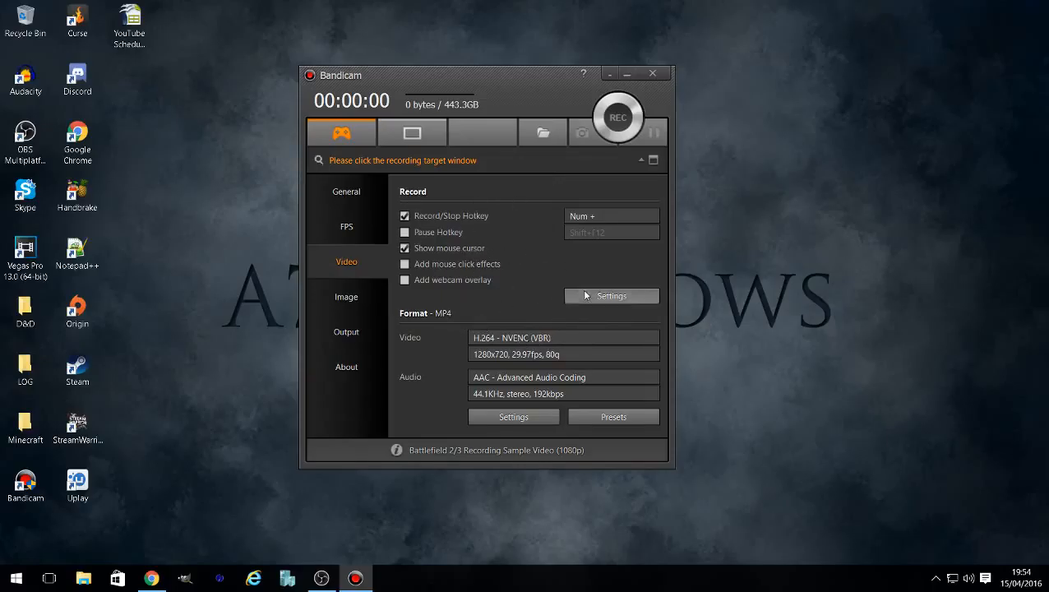
{"action": "left_click", "coordinate": [608, 296]}
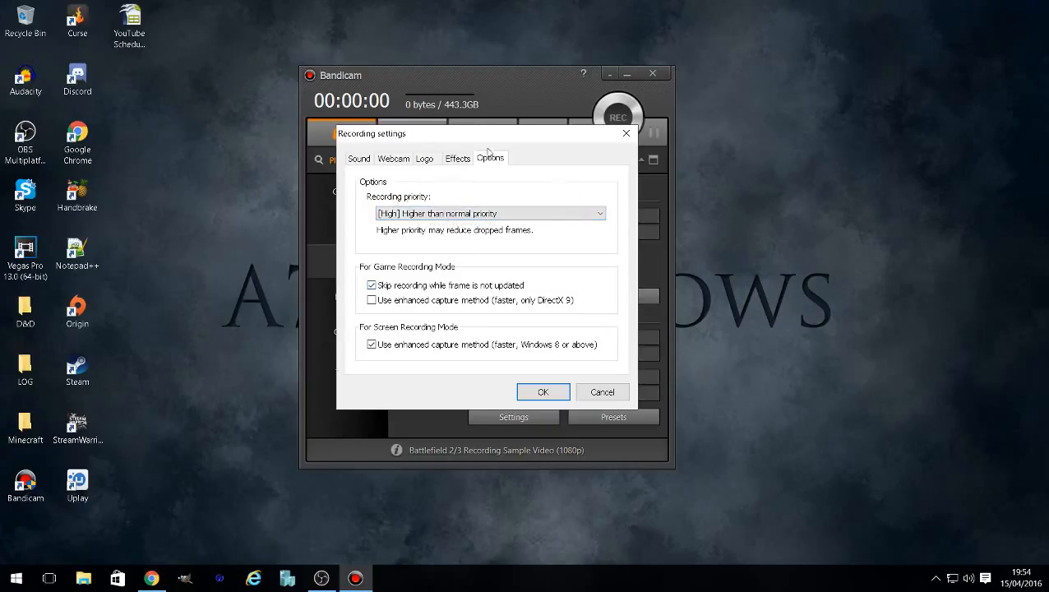
{"action": "left_click", "coordinate": [482, 214]}
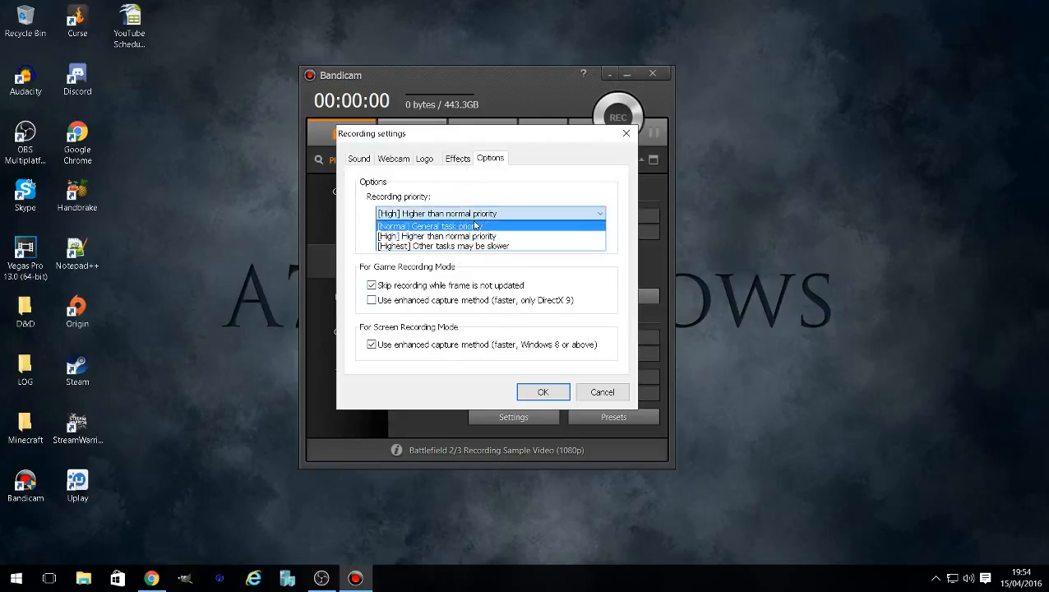
{"action": "left_click", "coordinate": [479, 236]}
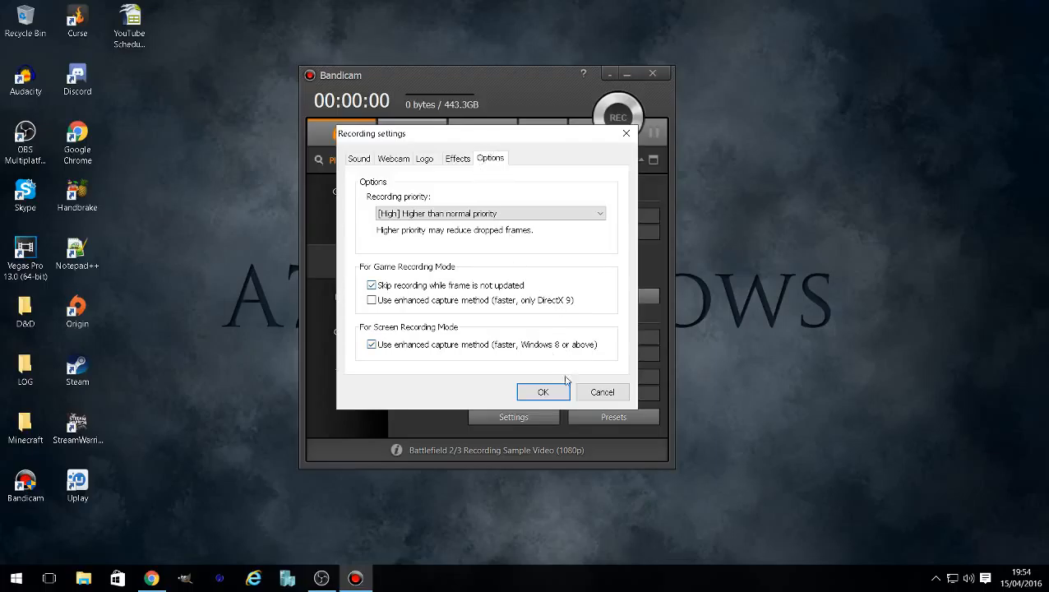
{"action": "left_click", "coordinate": [589, 393]}
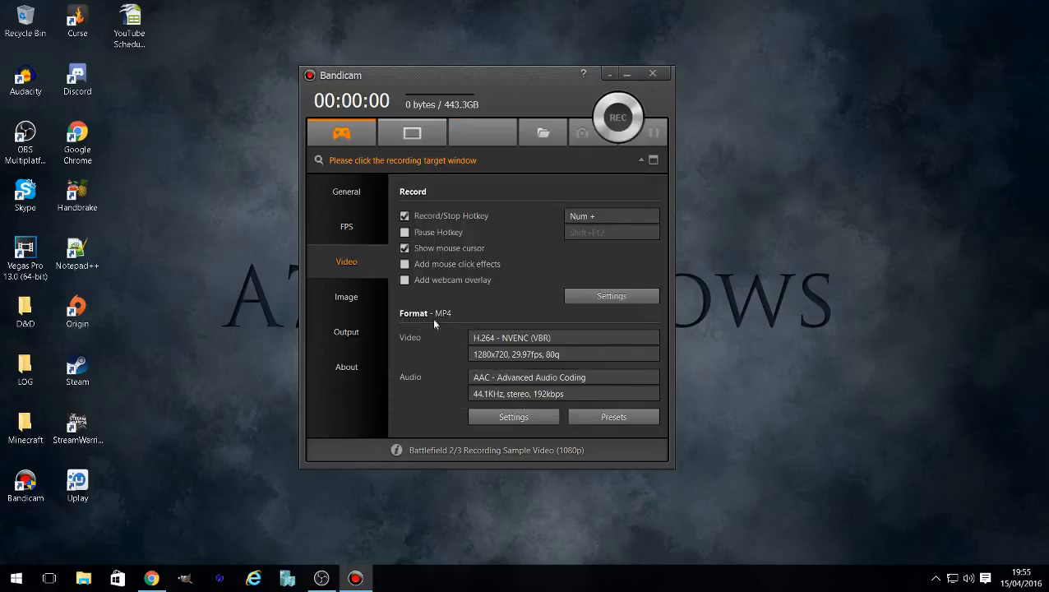
Look through the FPS values and frame rate modes in the video format settings, leaving the frame rate mode as it is.
{"action": "left_click", "coordinate": [517, 414]}
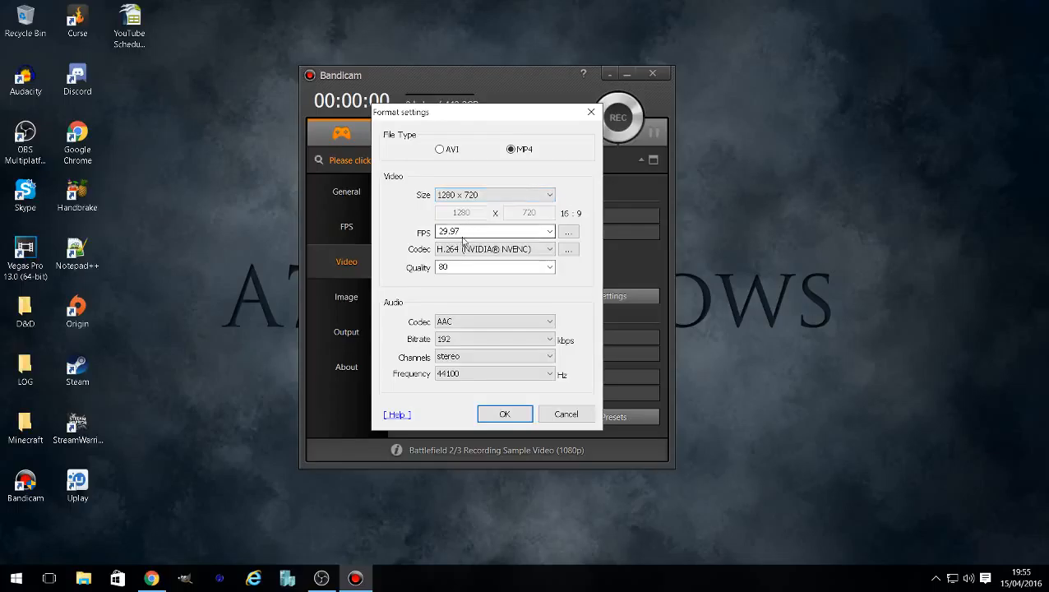
{"action": "left_click", "coordinate": [548, 230]}
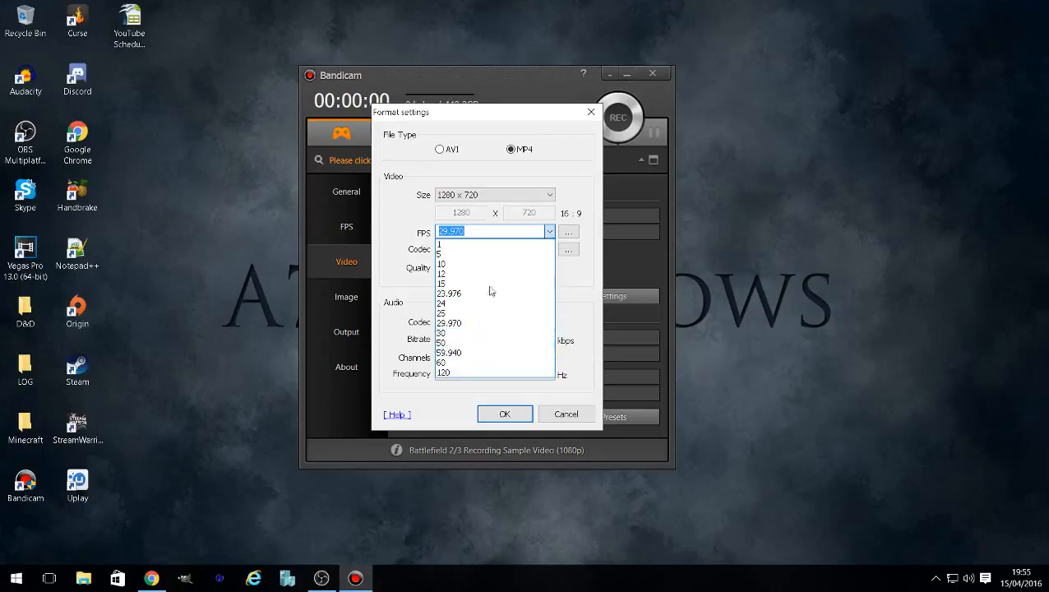
{"action": "left_click", "coordinate": [548, 233]}
{"action": "left_click", "coordinate": [567, 232]}
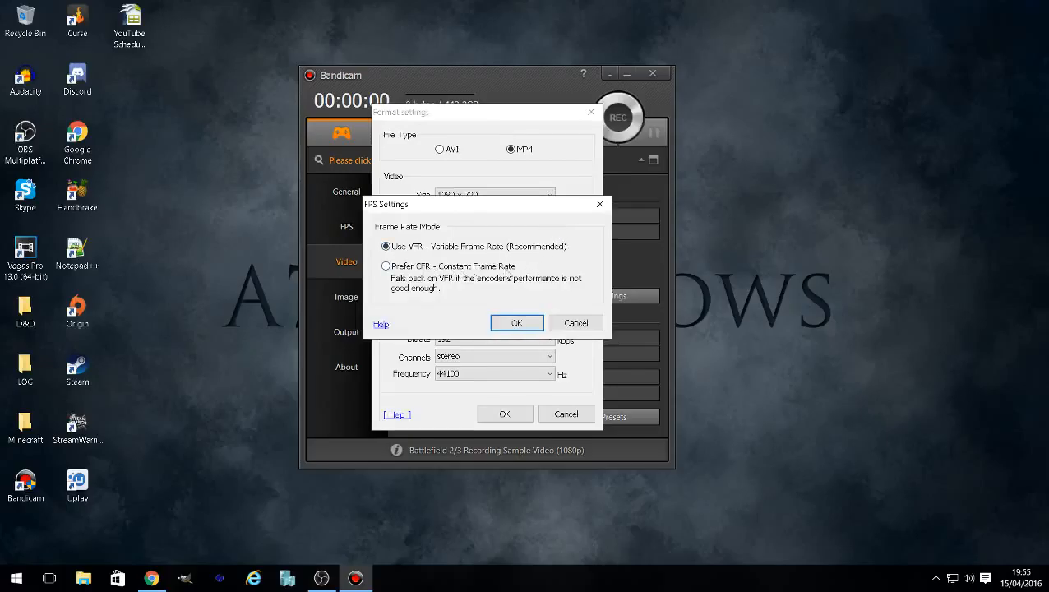
{"action": "left_click", "coordinate": [599, 204]}
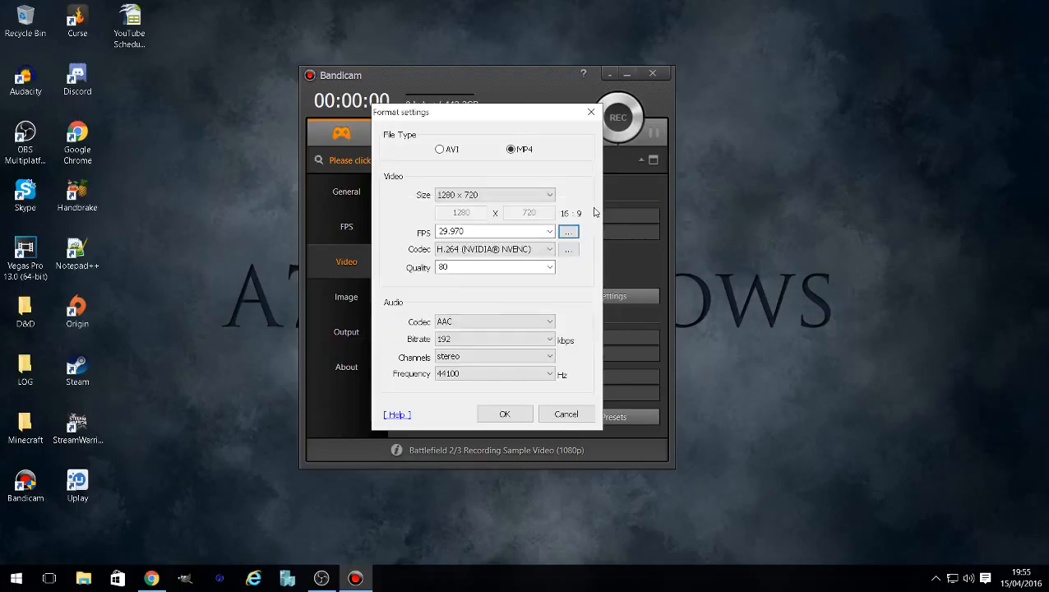
Configure the H.264 (NVIDIA NVENC) codec with the GeForce GTX 960 as GPU device and a keyframe interval of 30.
{"action": "left_click", "coordinate": [568, 249]}
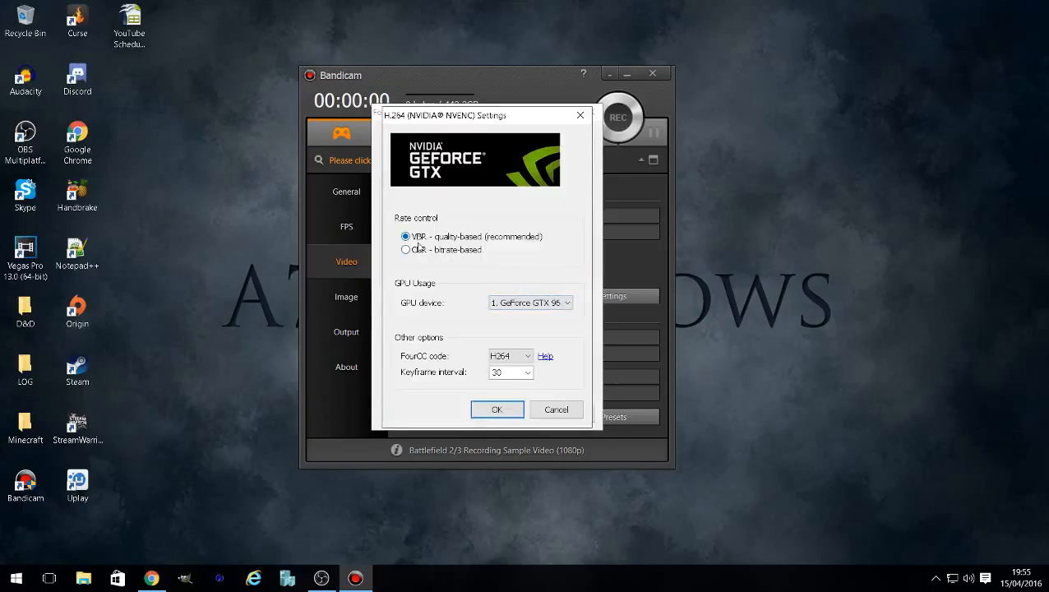
{"action": "left_click", "coordinate": [567, 303]}
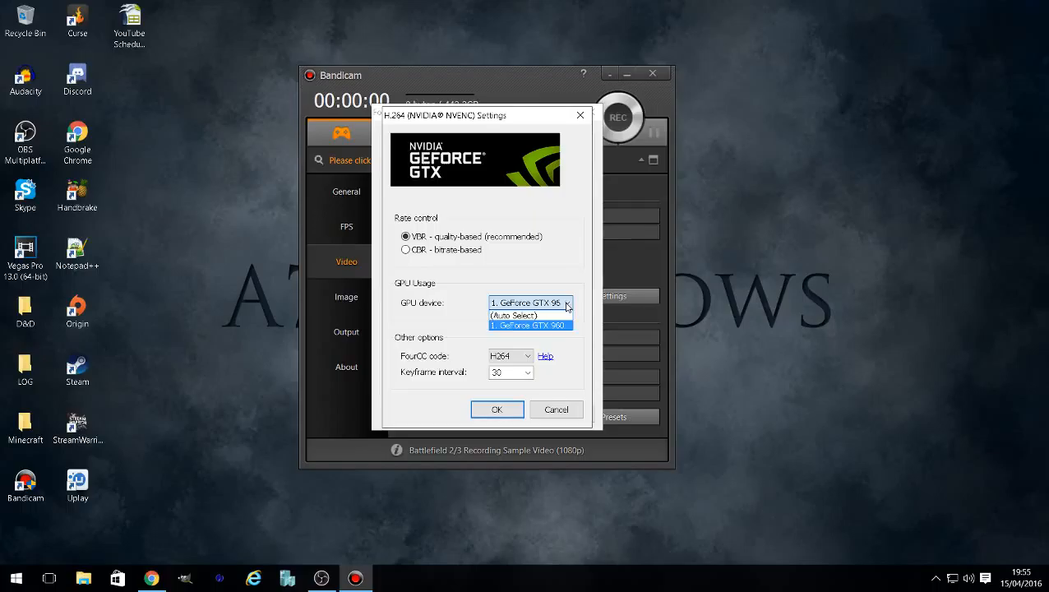
{"action": "left_click", "coordinate": [566, 305]}
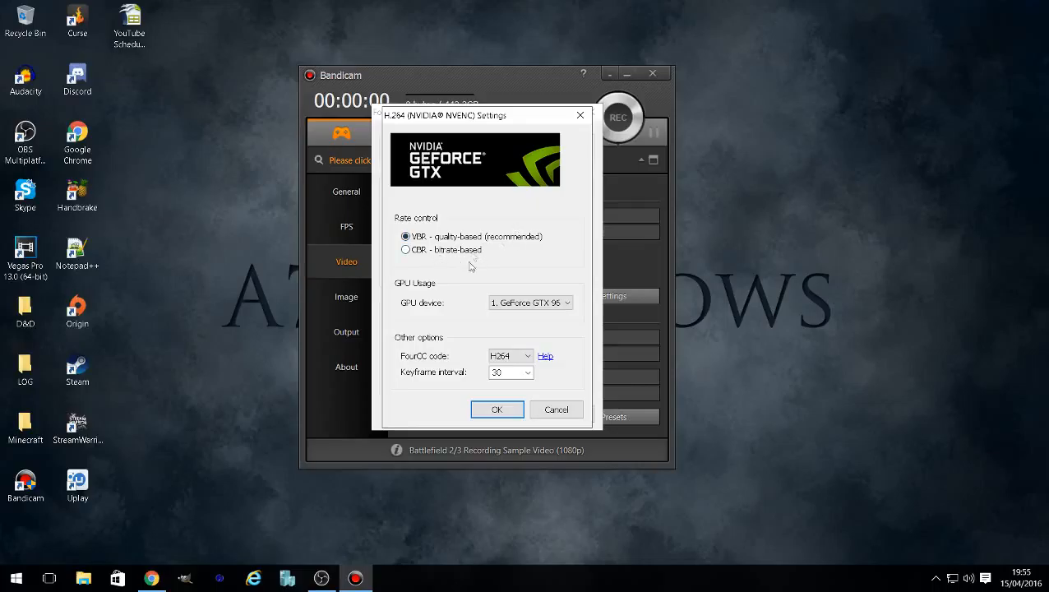
{"action": "left_click", "coordinate": [510, 305]}
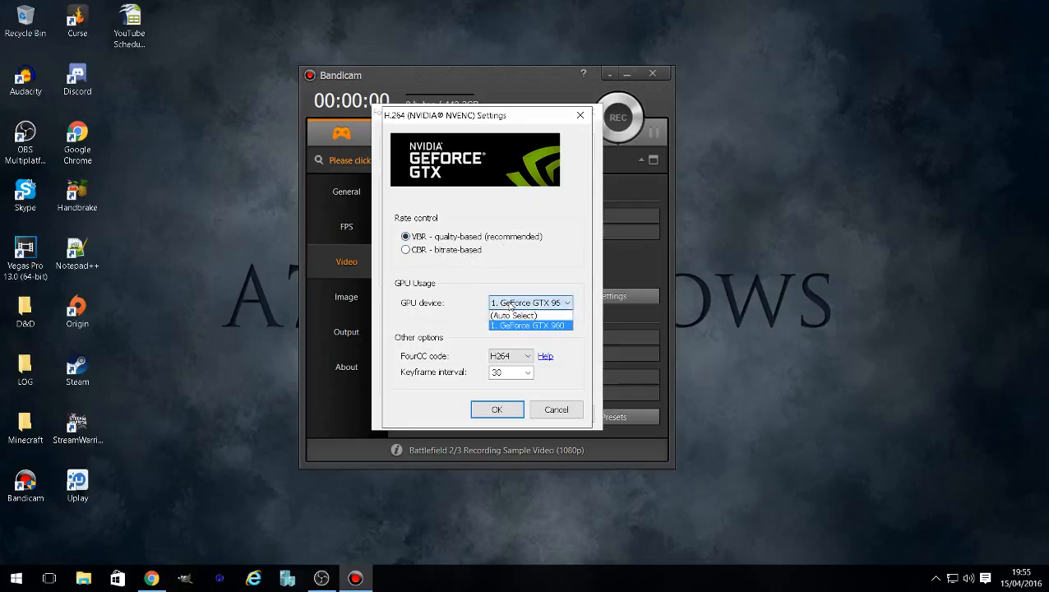
{"action": "left_click", "coordinate": [517, 325]}
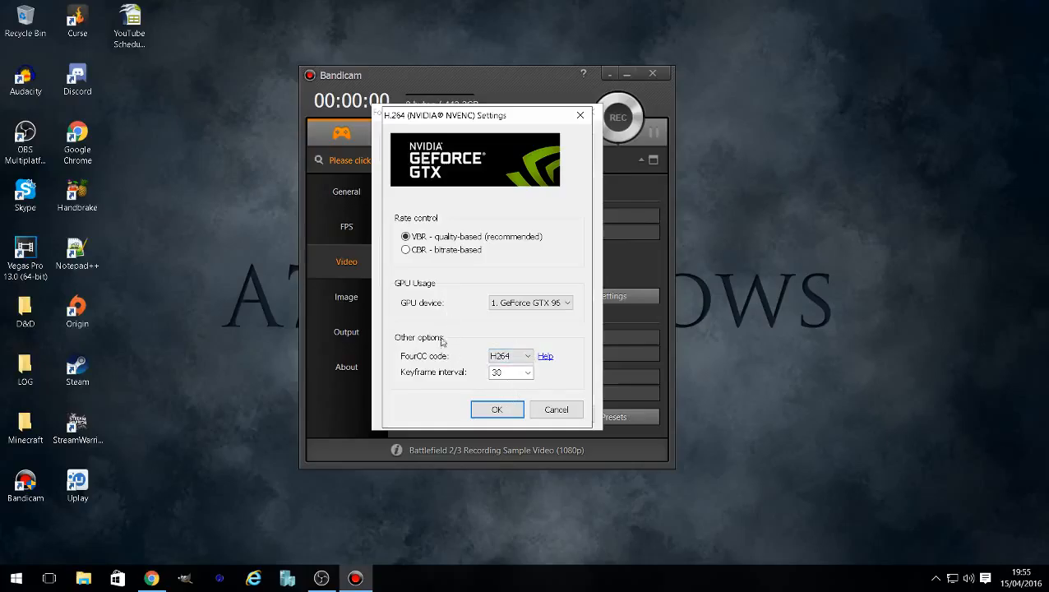
{"action": "left_click", "coordinate": [525, 358]}
{"action": "left_click", "coordinate": [503, 368]}
{"action": "left_click", "coordinate": [529, 374]}
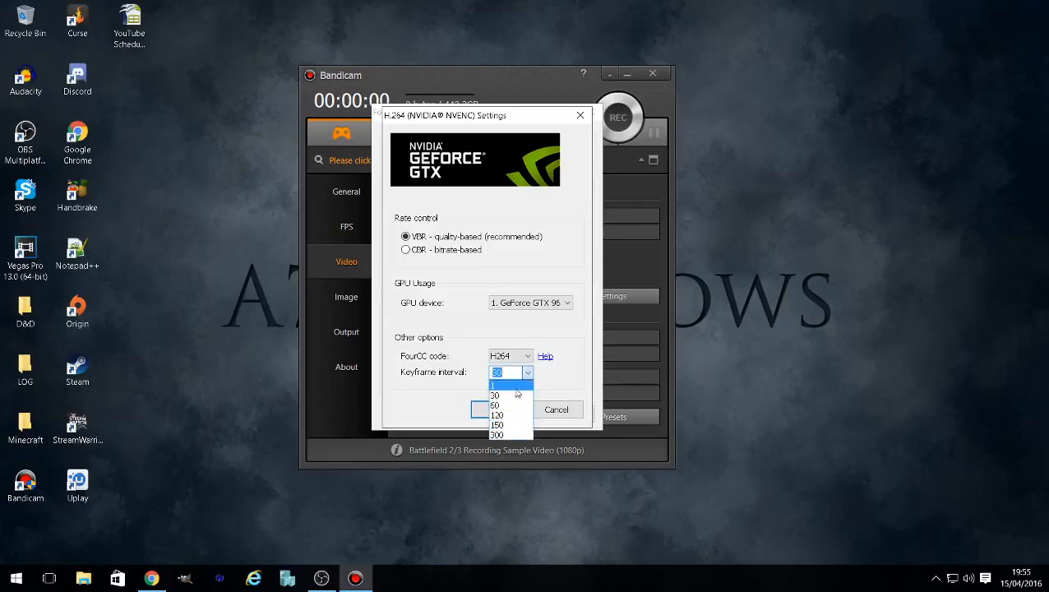
{"action": "left_click", "coordinate": [503, 396]}
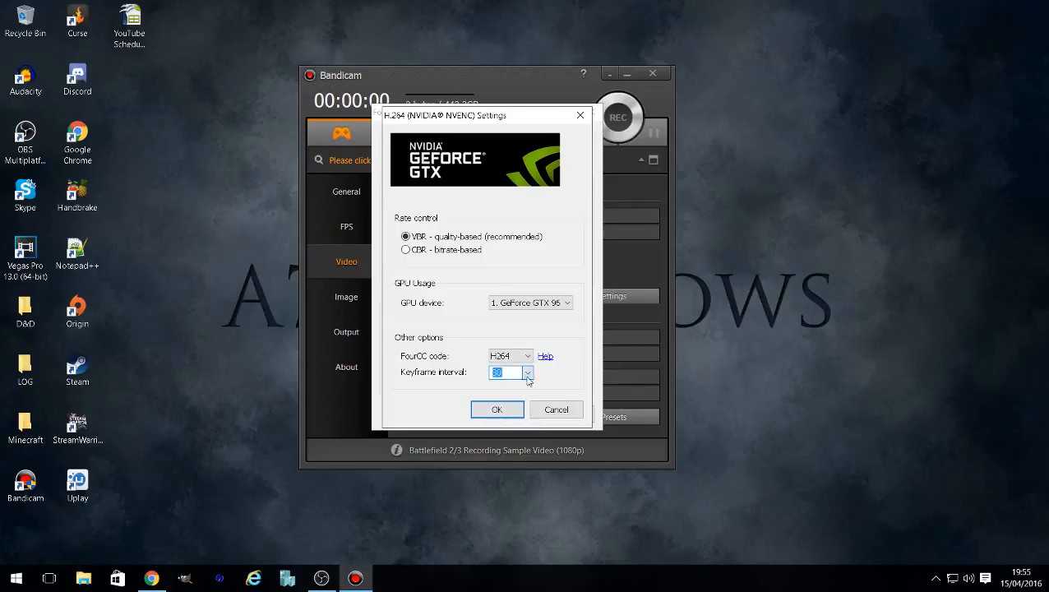
{"action": "left_click", "coordinate": [498, 410]}
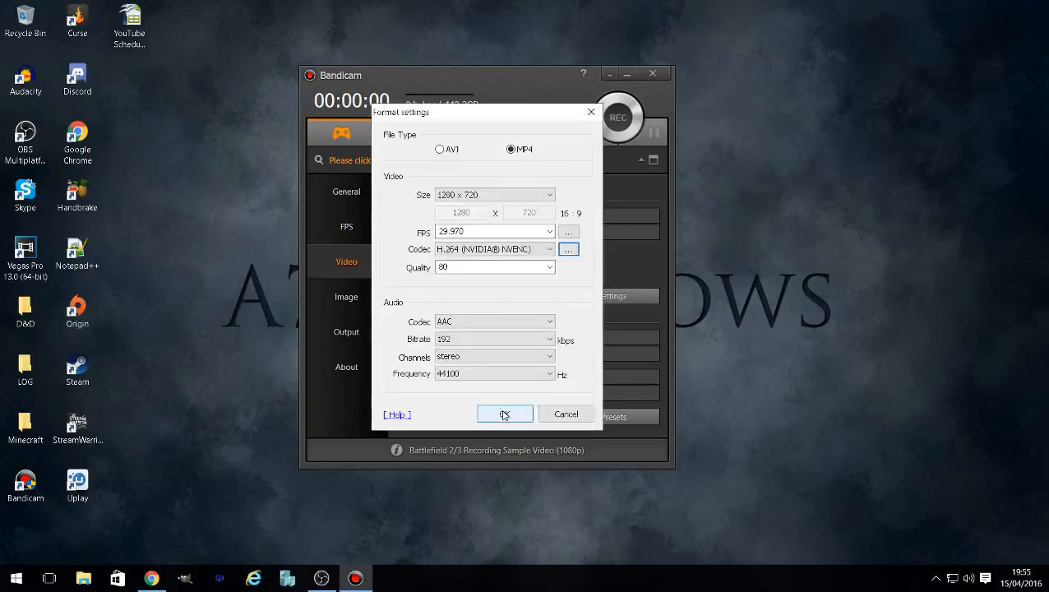
Set the video quality to 80 and recheck the NVENC codec's own settings, cancelling out of them.
{"action": "left_click", "coordinate": [514, 266]}
{"action": "left_click", "coordinate": [549, 268]}
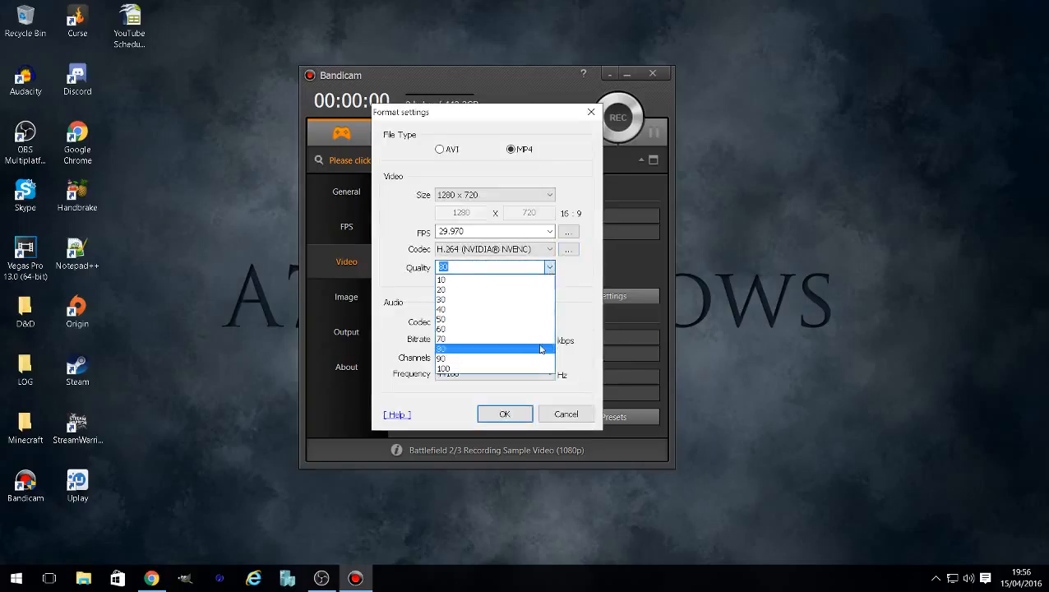
{"action": "left_click", "coordinate": [541, 352]}
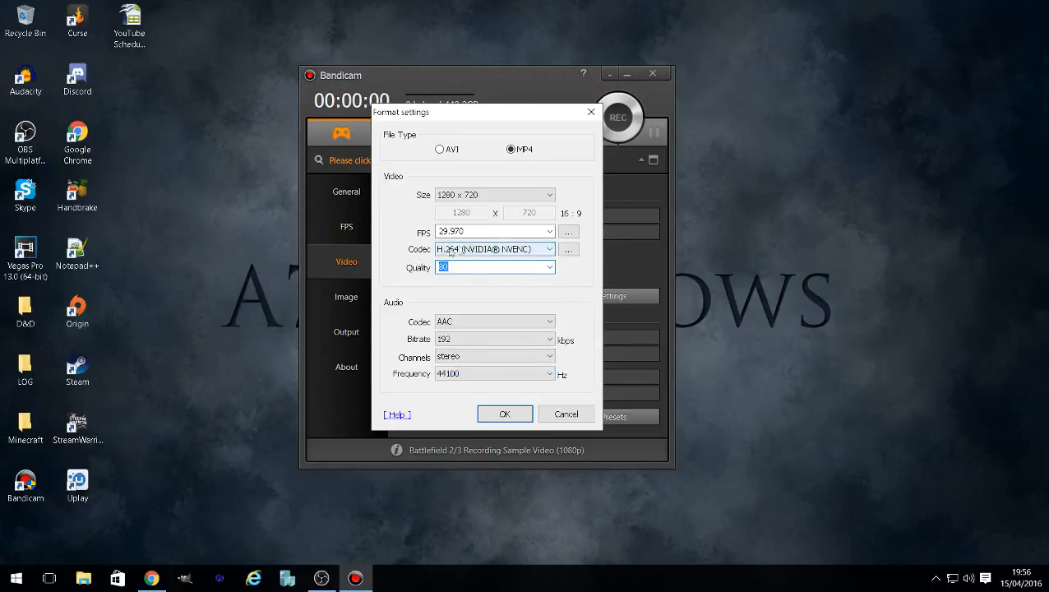
{"action": "left_click", "coordinate": [567, 249]}
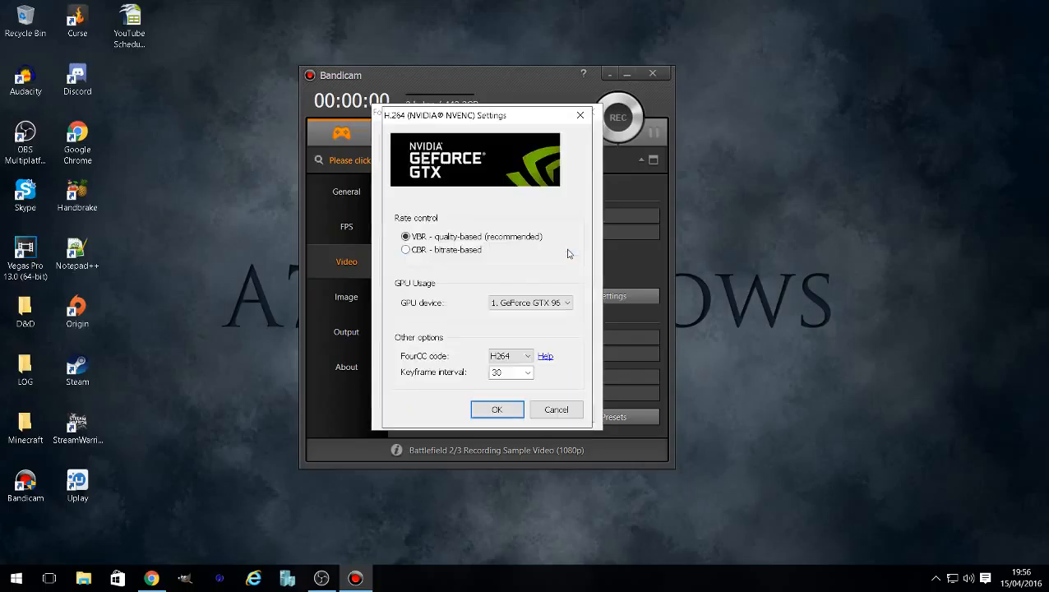
{"action": "left_click", "coordinate": [555, 408]}
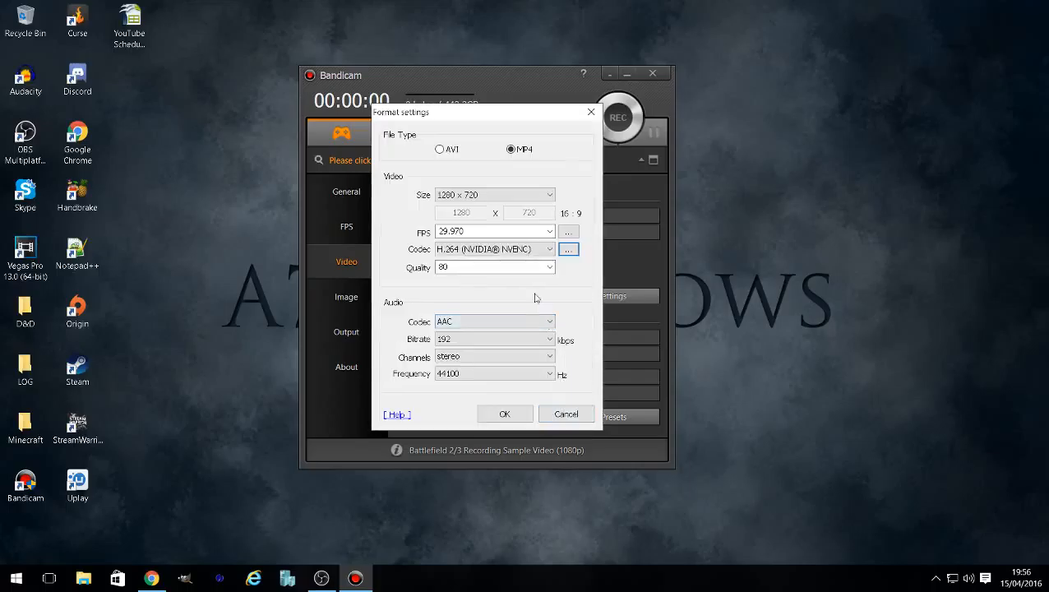
Compare the available video codecs and select H.264 (NVIDIA NVENC).
{"action": "left_click", "coordinate": [540, 249]}
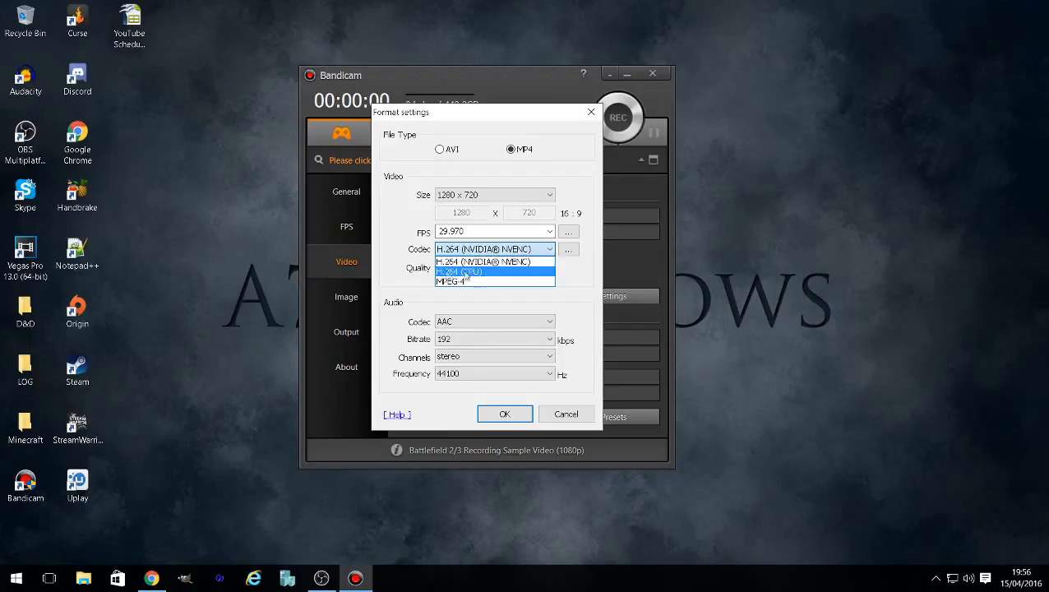
{"action": "left_click", "coordinate": [509, 263]}
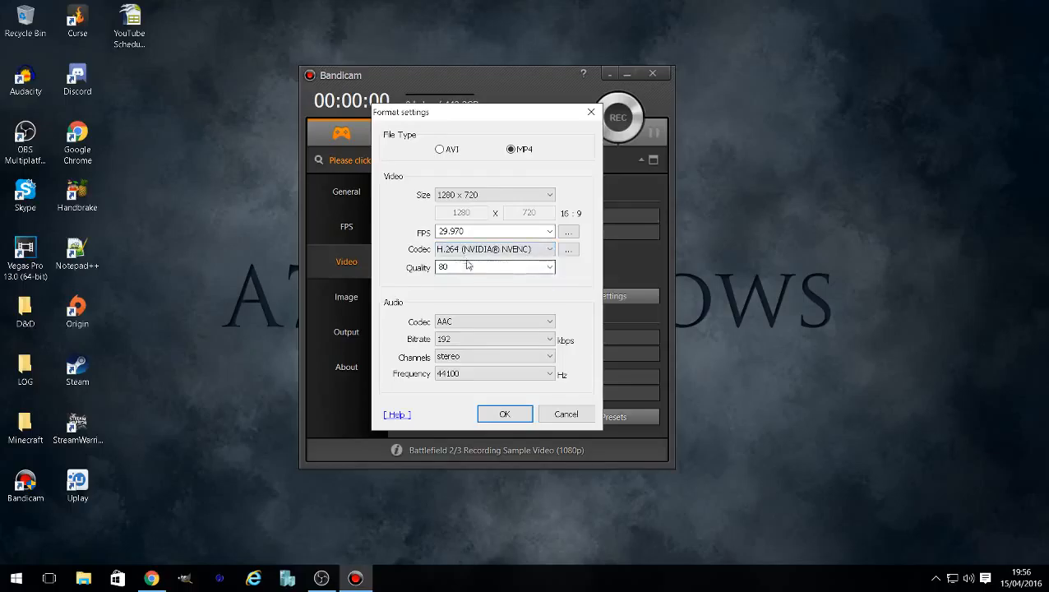
{"action": "left_click", "coordinate": [501, 249]}
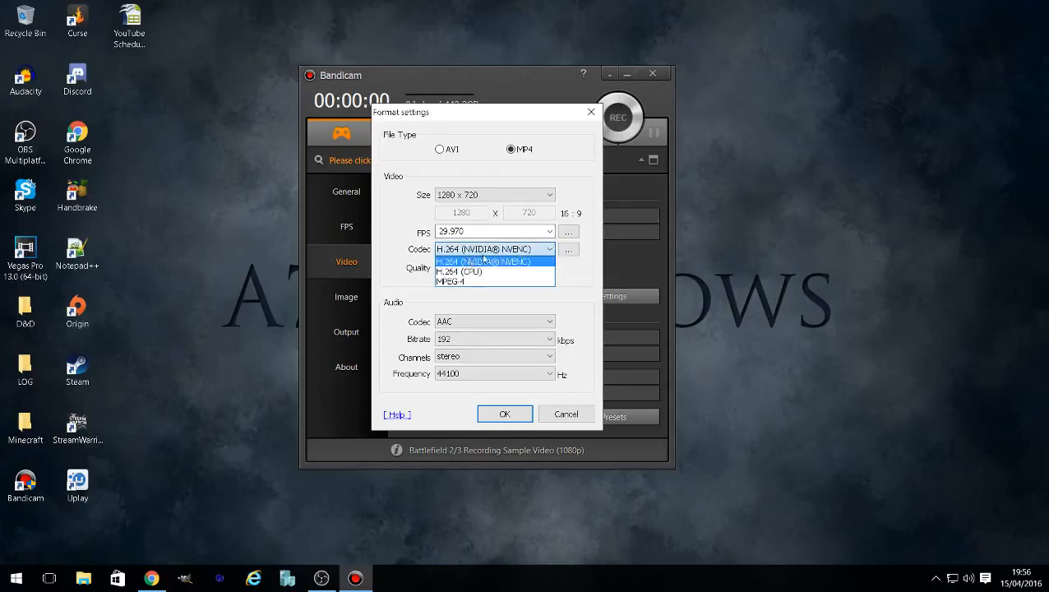
{"action": "left_click", "coordinate": [487, 262]}
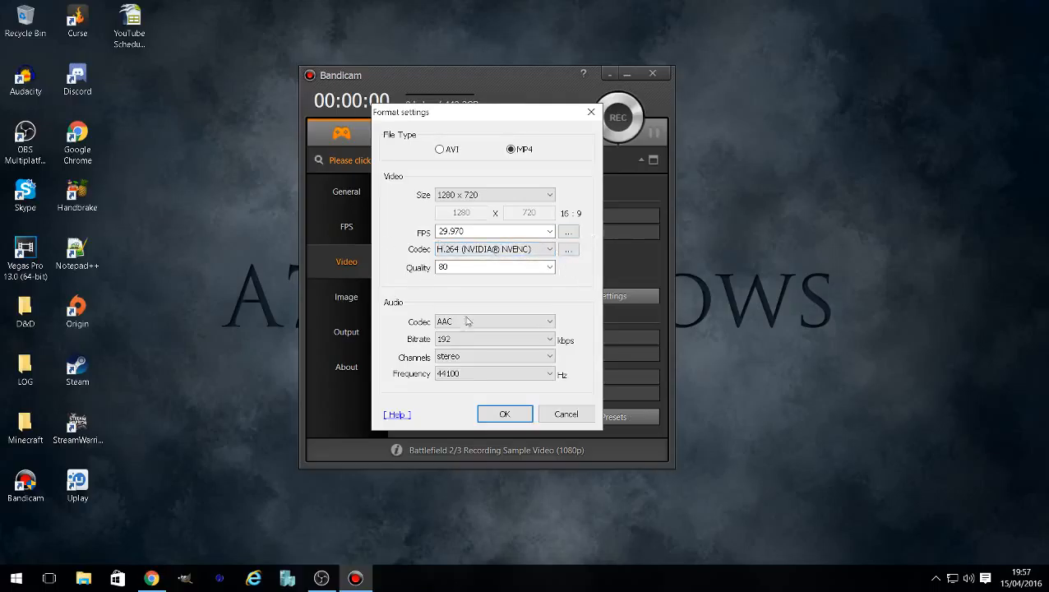
Try an audio bitrate of 160 kbps, settle on 128 kbps, and check the channels setting.
{"action": "left_click", "coordinate": [450, 339]}
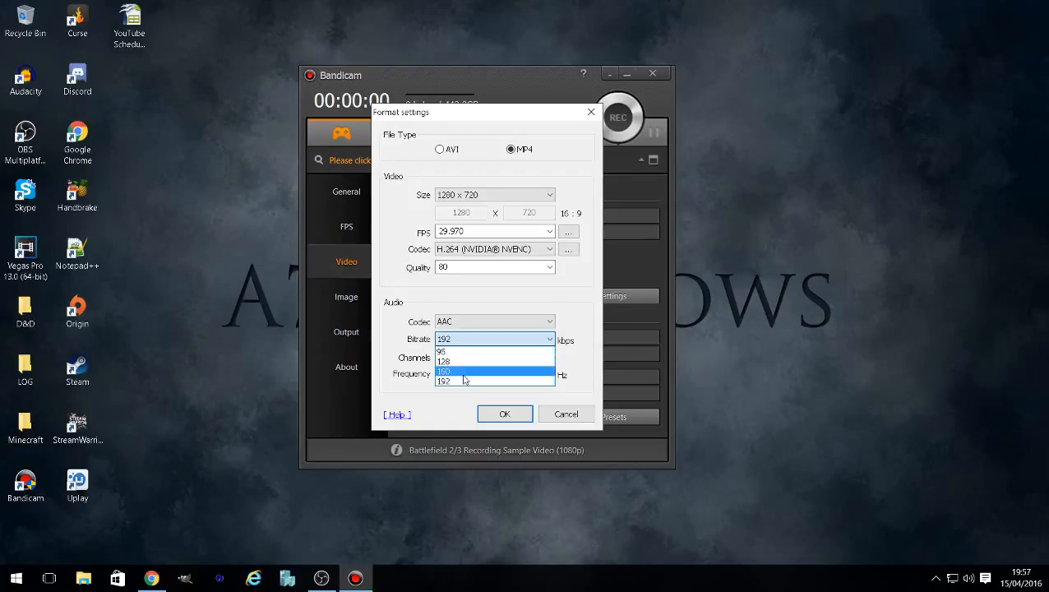
{"action": "left_click", "coordinate": [463, 372]}
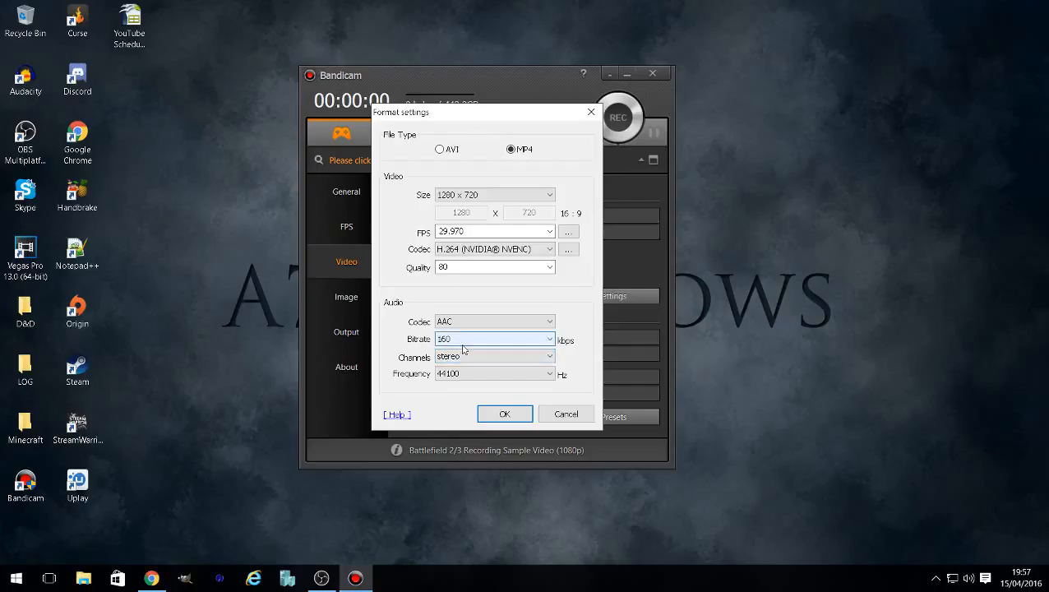
{"action": "left_click", "coordinate": [463, 340]}
{"action": "left_click", "coordinate": [462, 361]}
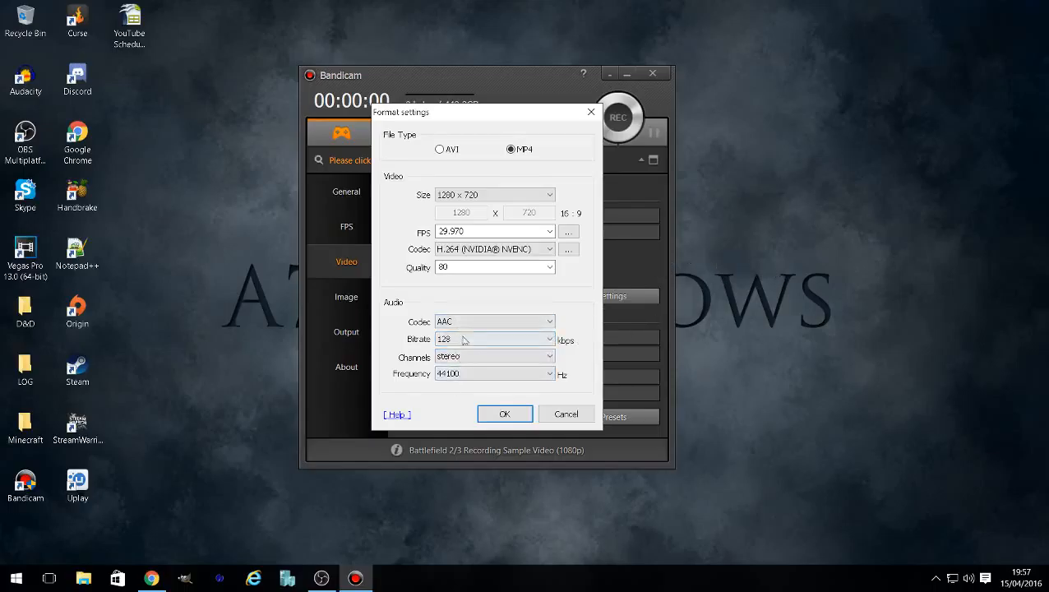
{"action": "left_click", "coordinate": [511, 365]}
{"action": "left_click", "coordinate": [511, 362]}
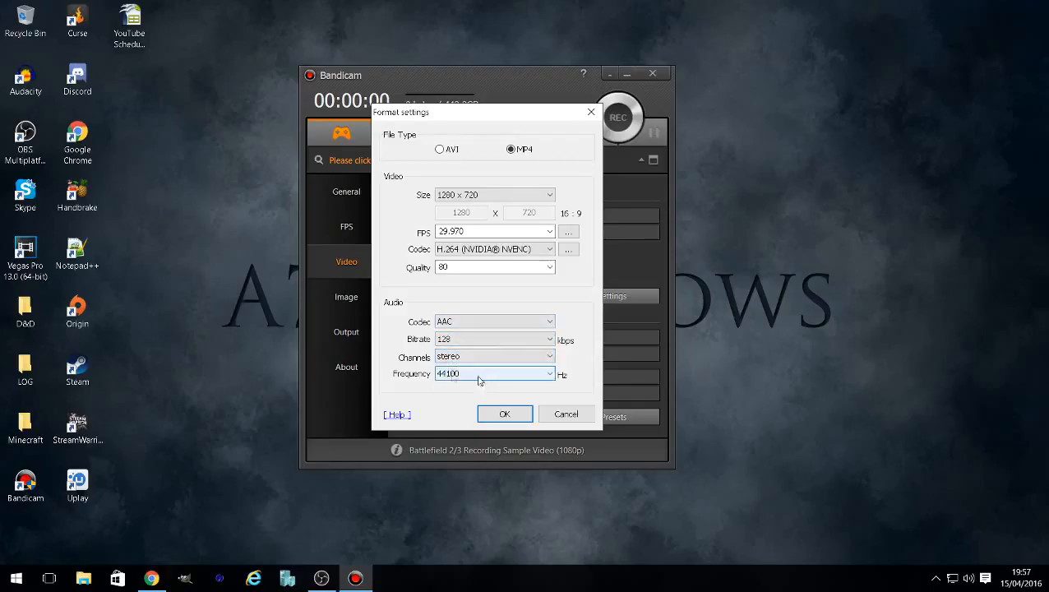
Select 44100 Hz as the audio frequency and recheck the bitrate choices.
{"action": "left_click", "coordinate": [481, 377]}
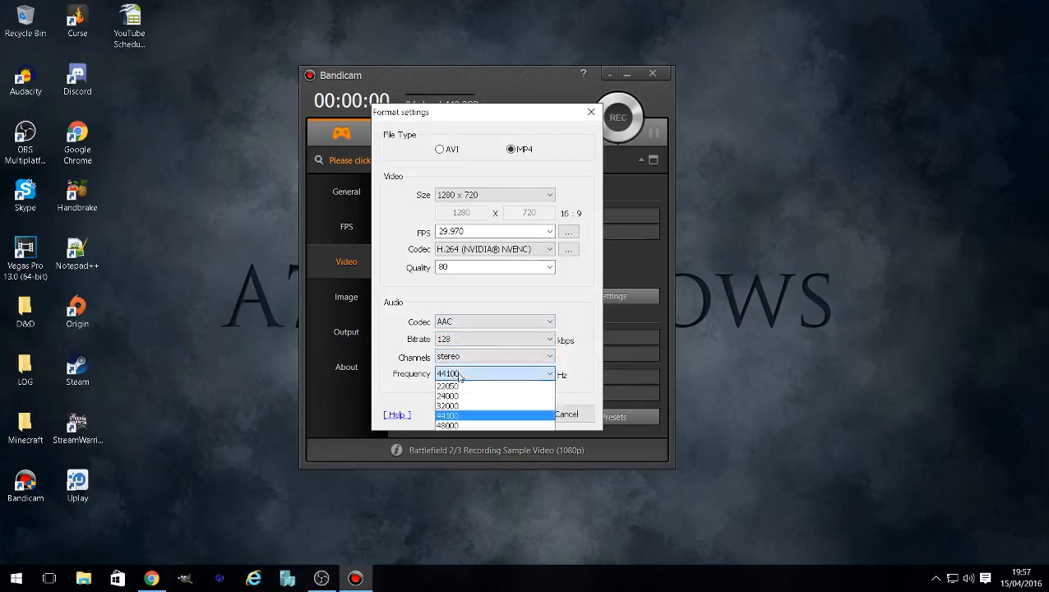
{"action": "left_click", "coordinate": [466, 419]}
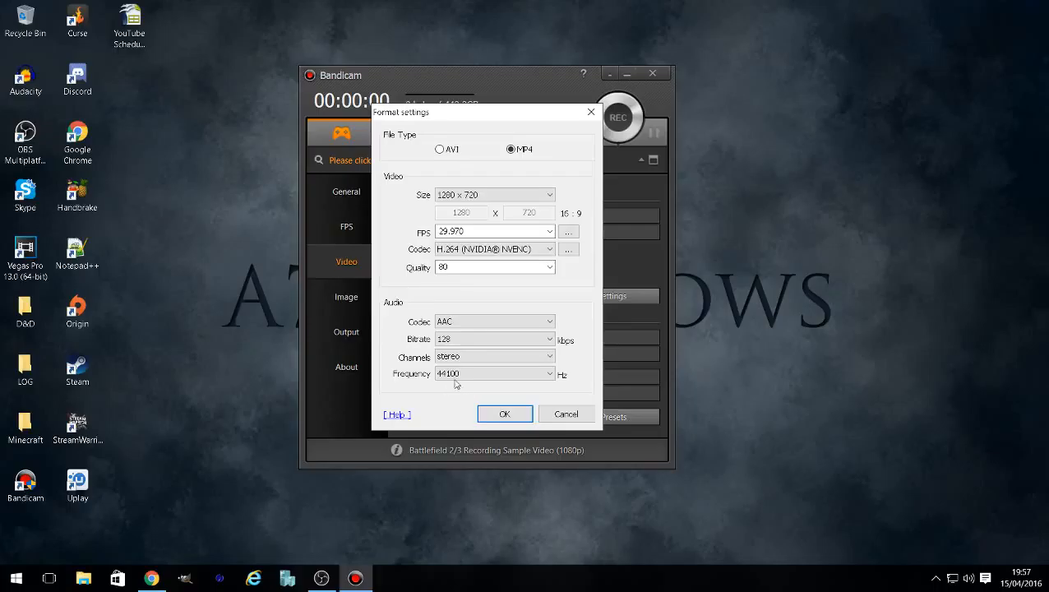
{"action": "left_click", "coordinate": [456, 339]}
{"action": "left_click", "coordinate": [454, 346]}
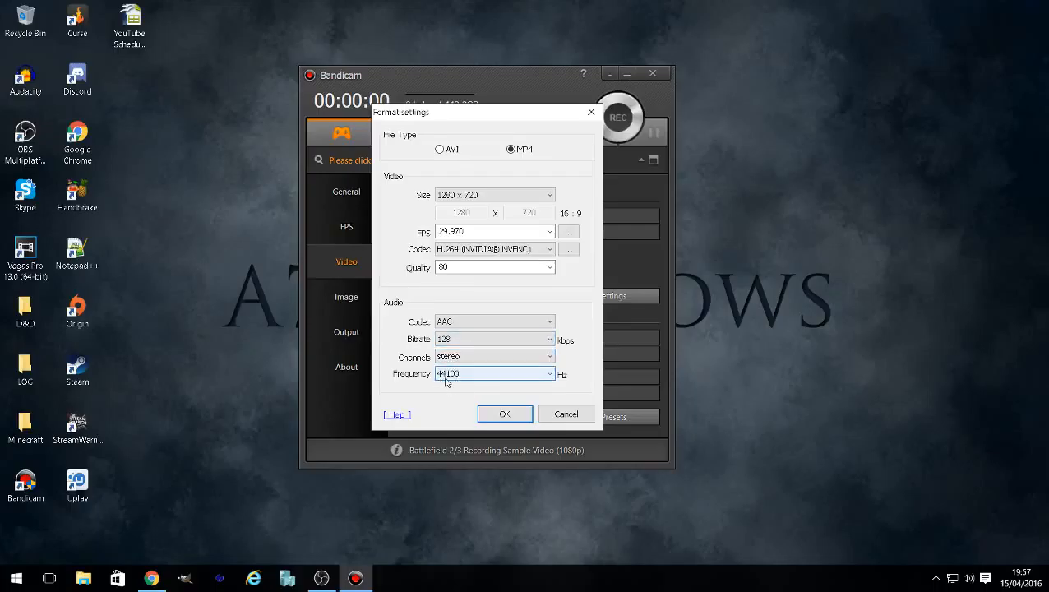
{"action": "left_click", "coordinate": [478, 381]}
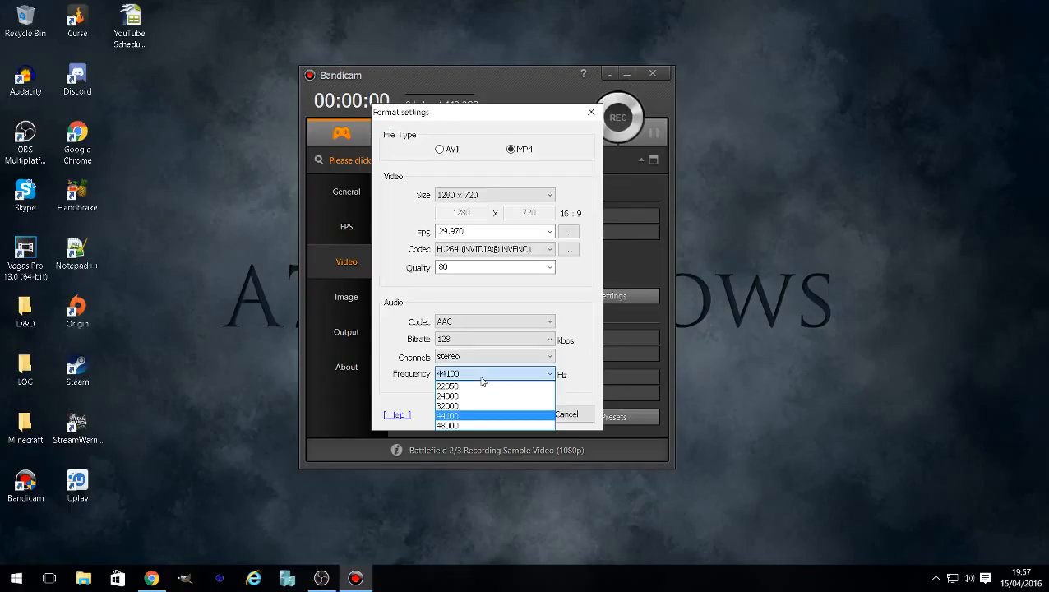
{"action": "left_click", "coordinate": [463, 421]}
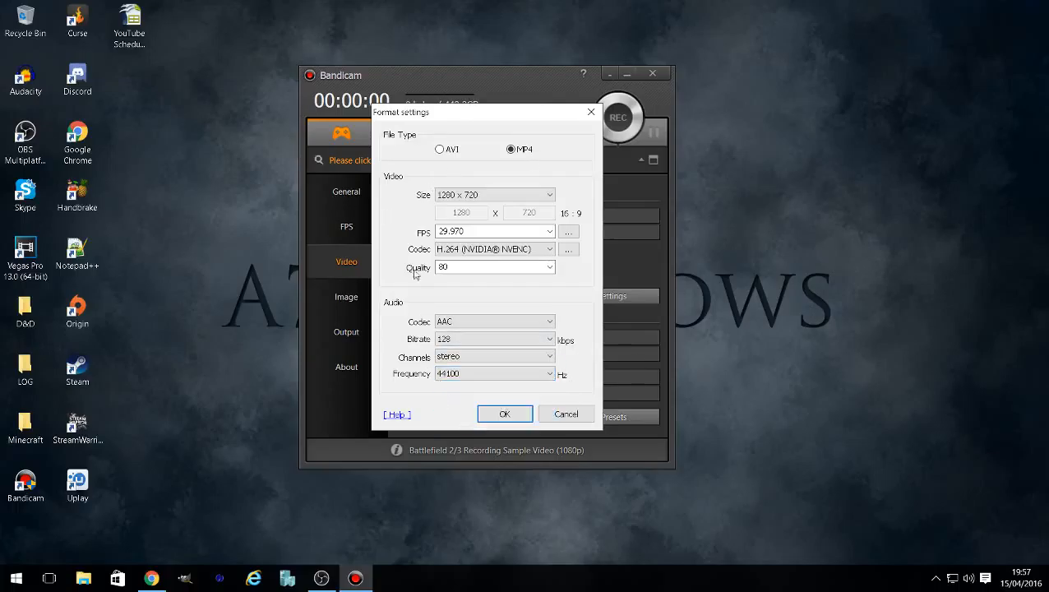
Switch the file type to AVI and back to MP4, and save the format settings with the AAC audio codec.
{"action": "left_click", "coordinate": [511, 148]}
{"action": "left_click", "coordinate": [440, 151]}
{"action": "left_click", "coordinate": [511, 150]}
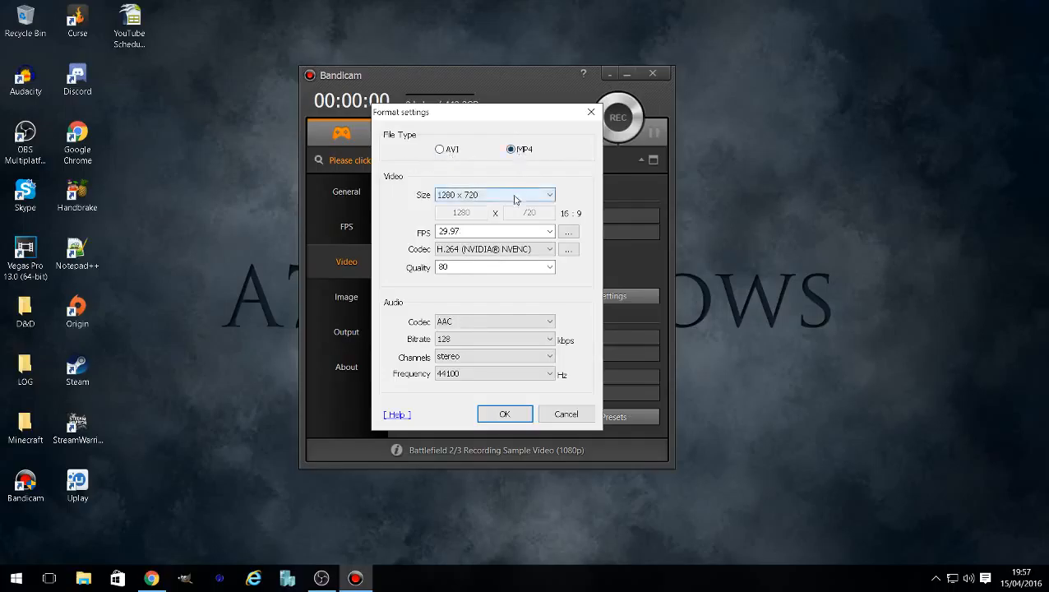
{"action": "left_click", "coordinate": [550, 319]}
{"action": "left_click", "coordinate": [516, 327]}
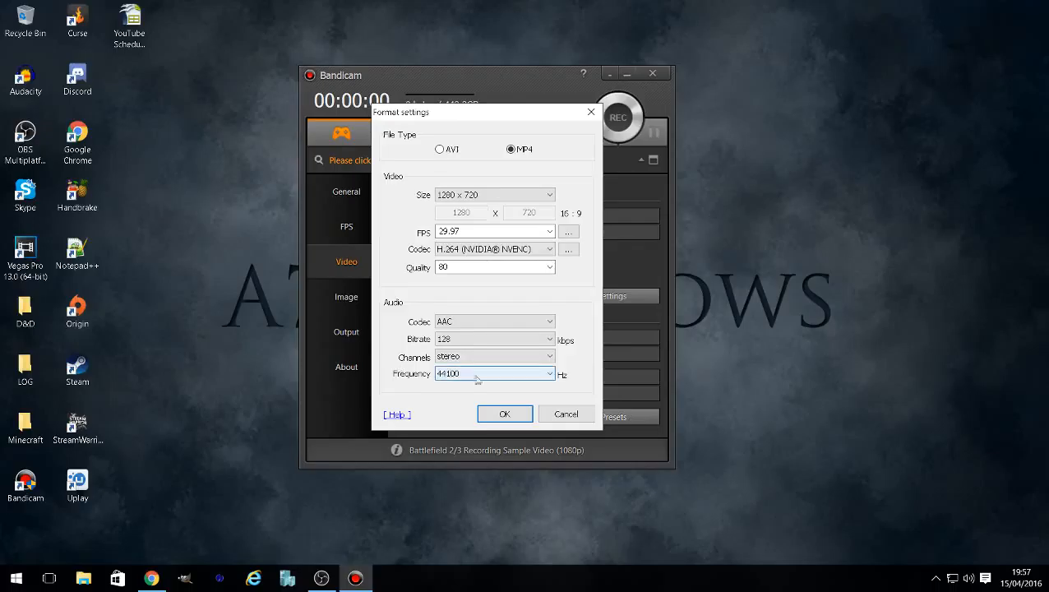
{"action": "left_click", "coordinate": [504, 414]}
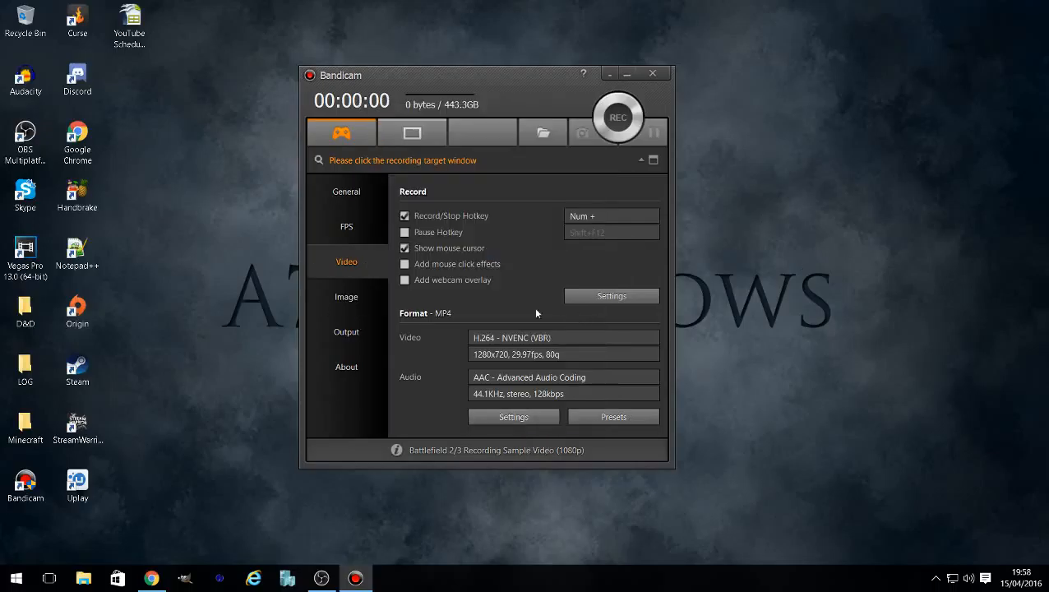
Review the image capture options, the output lists for videos and images, and the version information.
{"action": "left_click", "coordinate": [347, 299]}
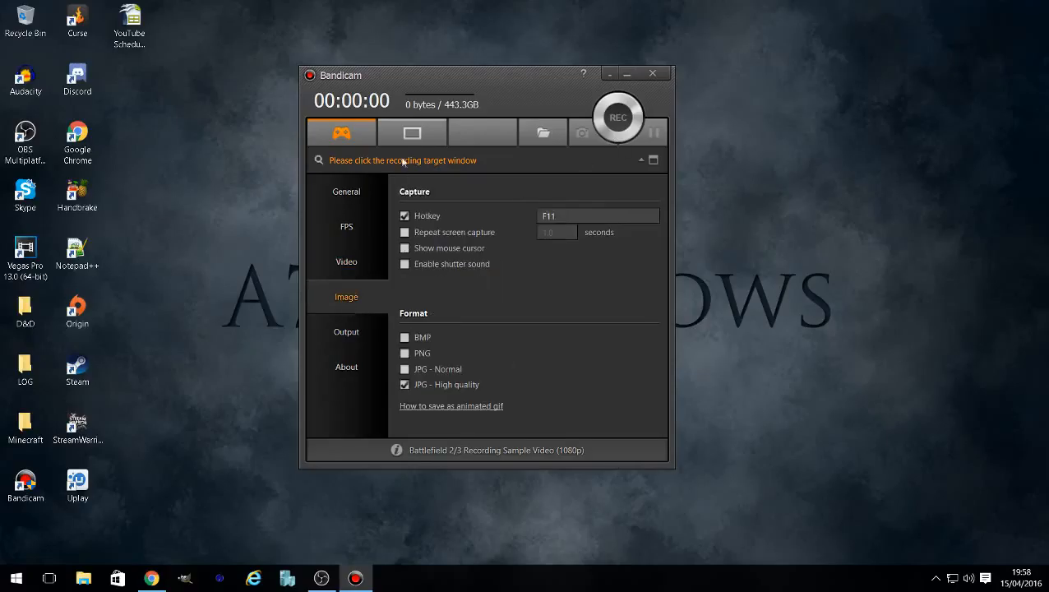
{"action": "left_click", "coordinate": [355, 339]}
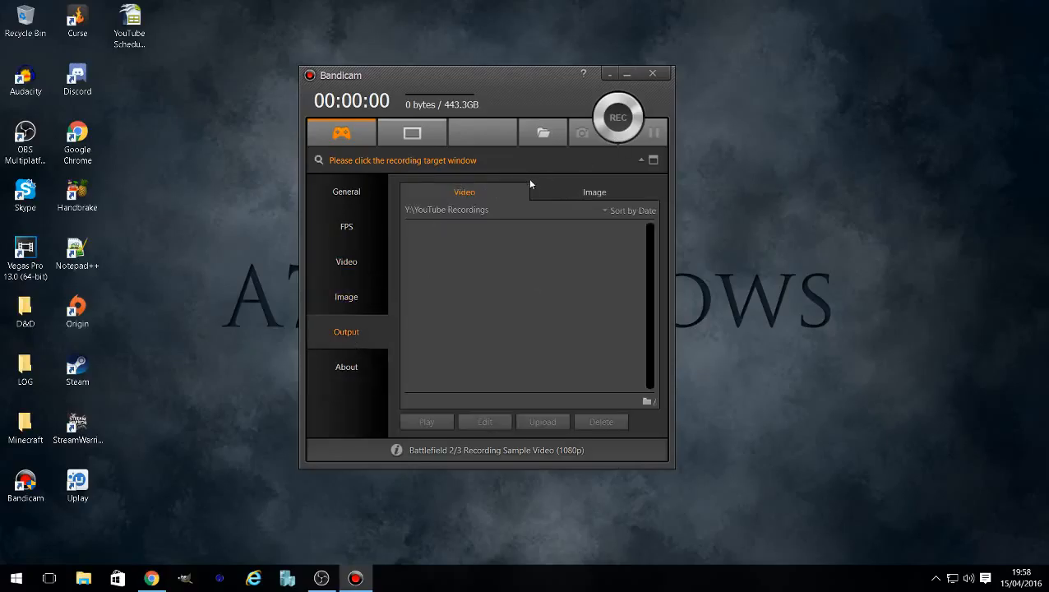
{"action": "left_click", "coordinate": [615, 194]}
{"action": "left_click", "coordinate": [488, 199]}
{"action": "left_click", "coordinate": [354, 375]}
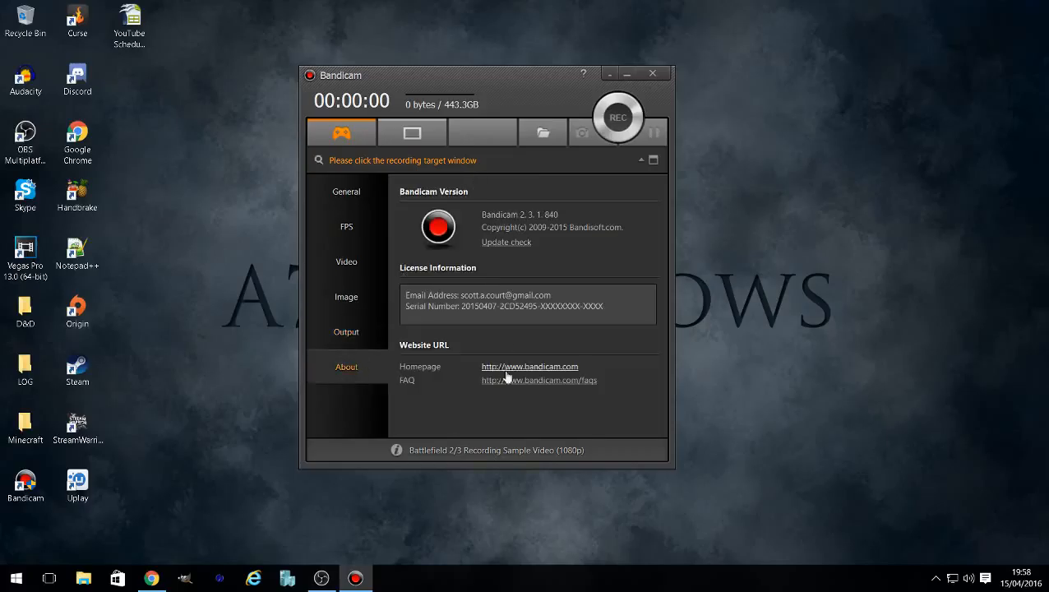
Return to the general options, compare the screen recording mode with the game recording mode, and close Bandicam.
{"action": "left_click_drag", "start_coordinate": [479, 305], "coordinate": [439, 306]}
{"action": "left_click", "coordinate": [342, 345]}
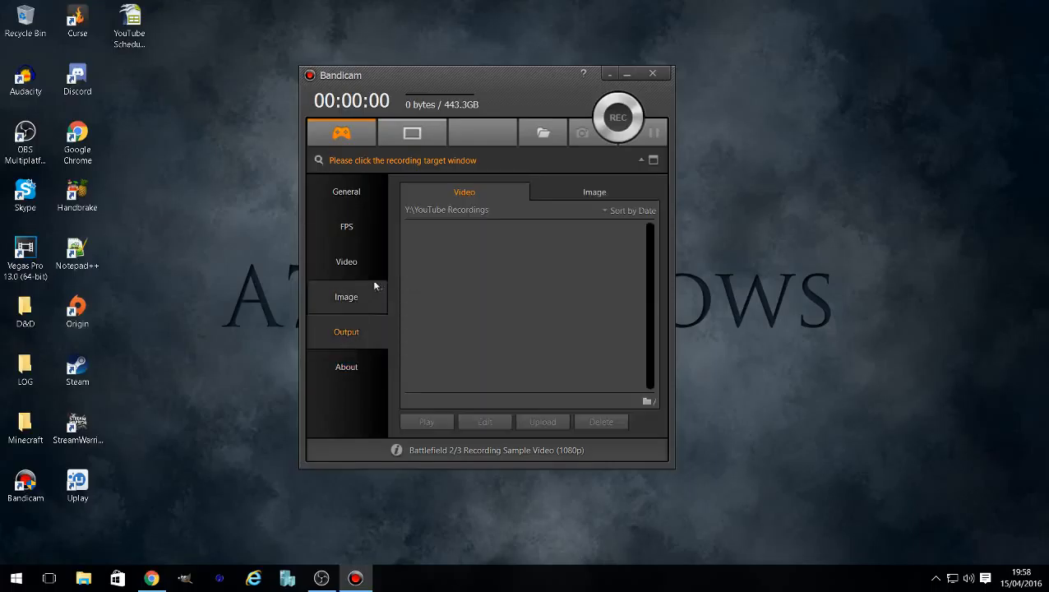
{"action": "left_click", "coordinate": [346, 191]}
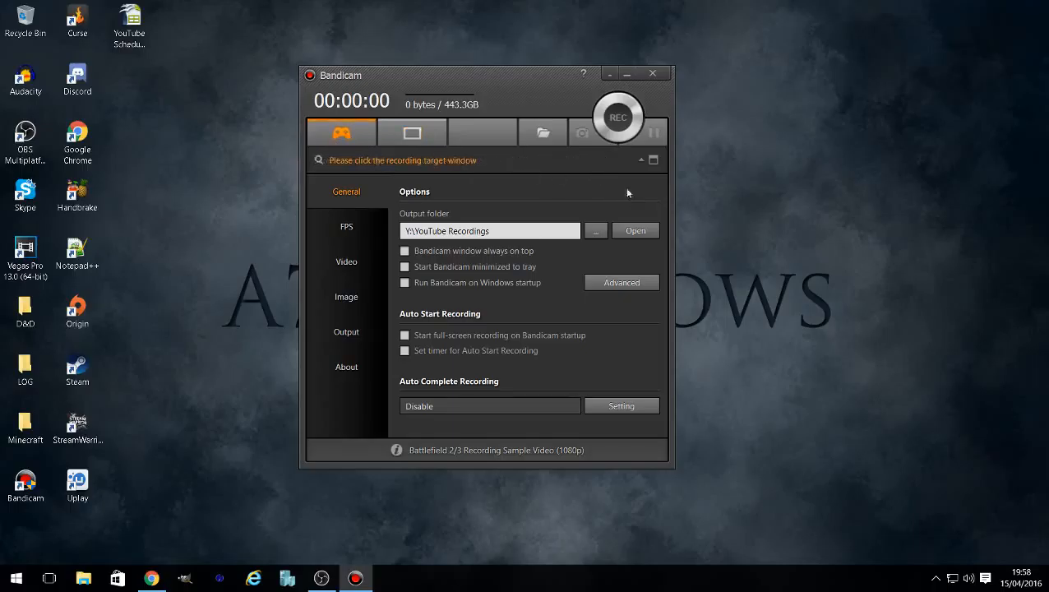
{"action": "left_click", "coordinate": [410, 136]}
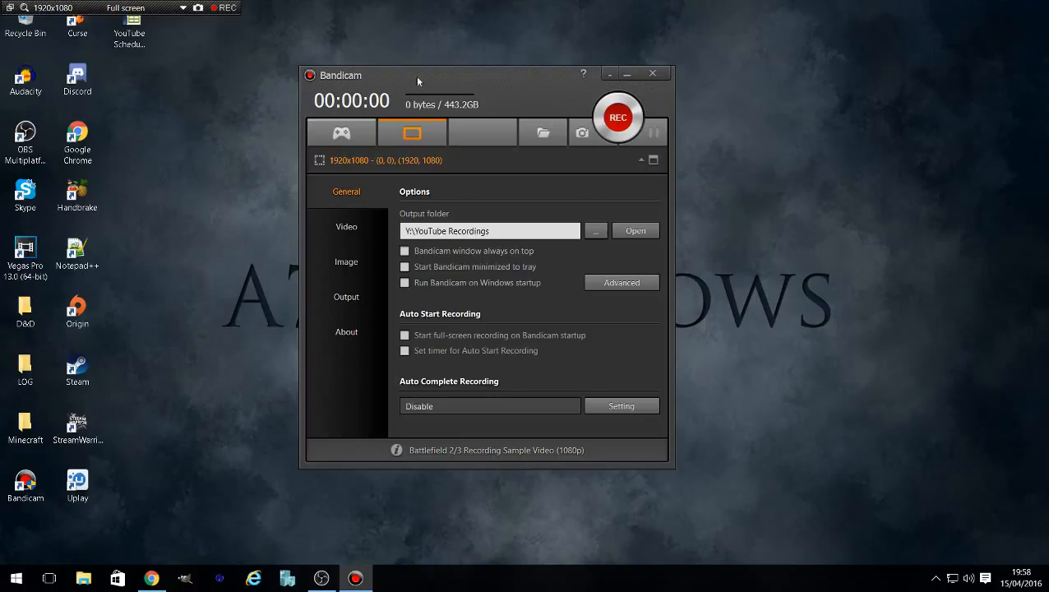
{"action": "left_click", "coordinate": [342, 132]}
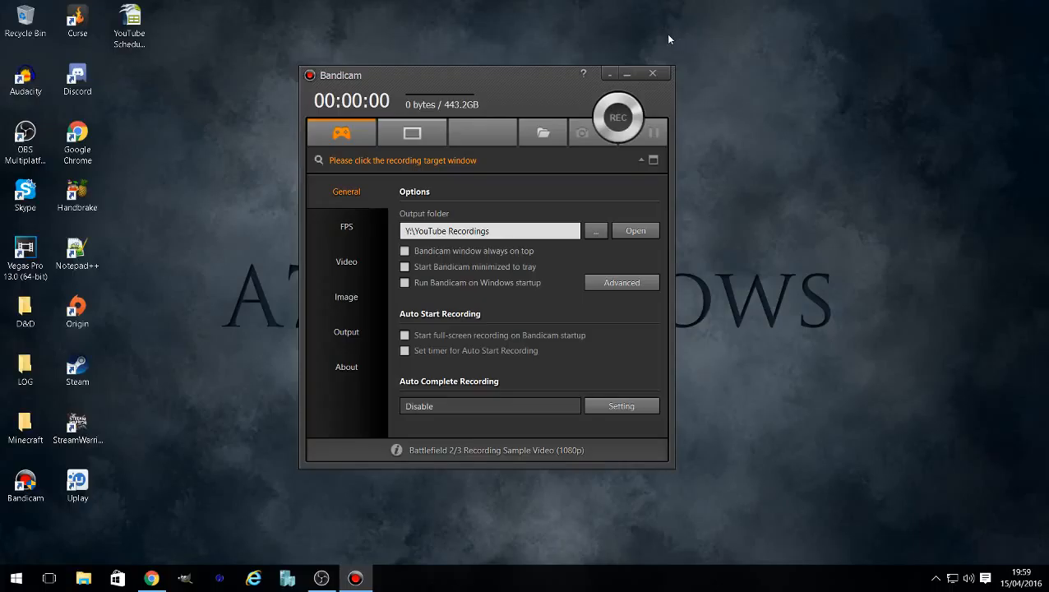
{"action": "left_click", "coordinate": [650, 75]}
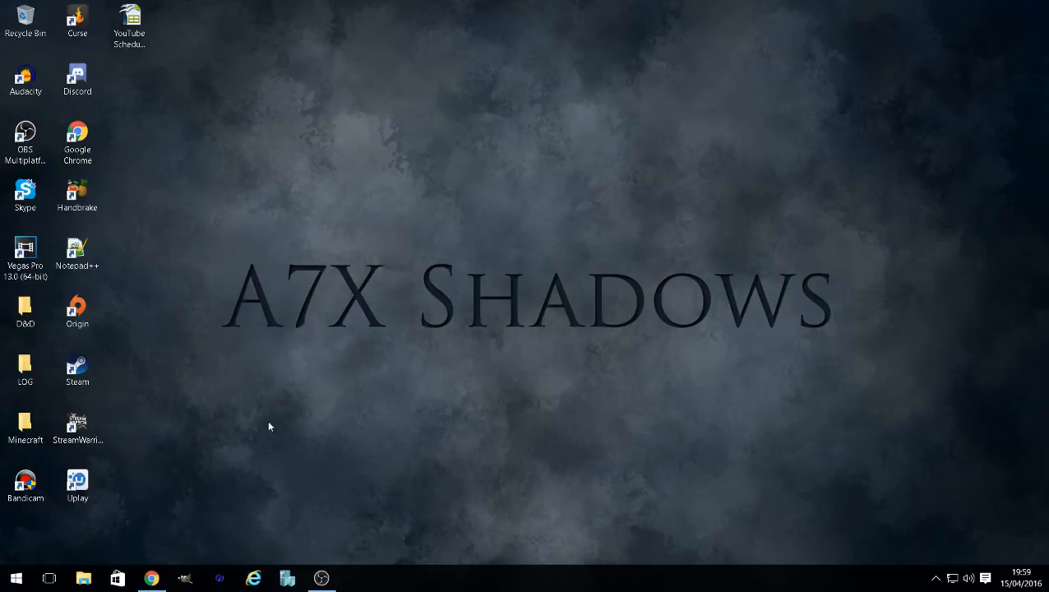
Relaunch Bandicam and review the video format settings, leaving them without saving.
{"action": "left_click", "coordinate": [32, 491]}
{"action": "double_click", "coordinate": [32, 491]}
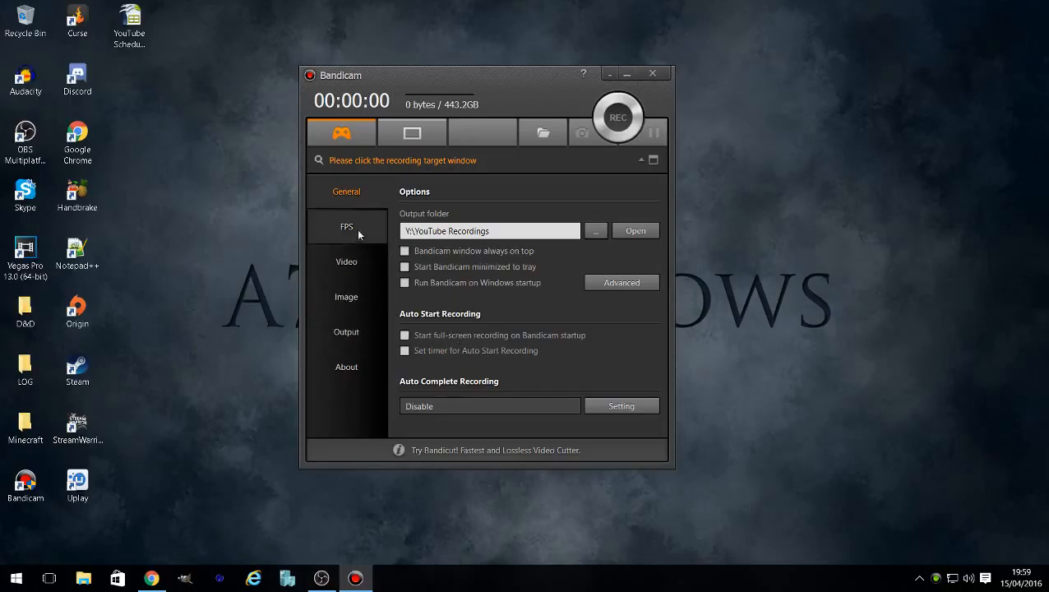
{"action": "left_click", "coordinate": [351, 261]}
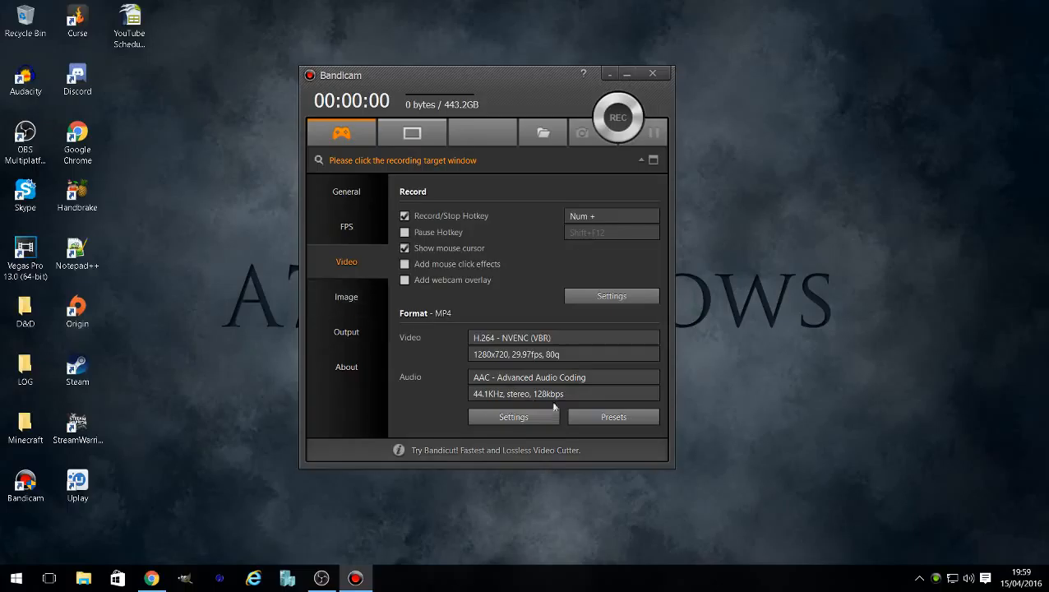
{"action": "left_click", "coordinate": [530, 418]}
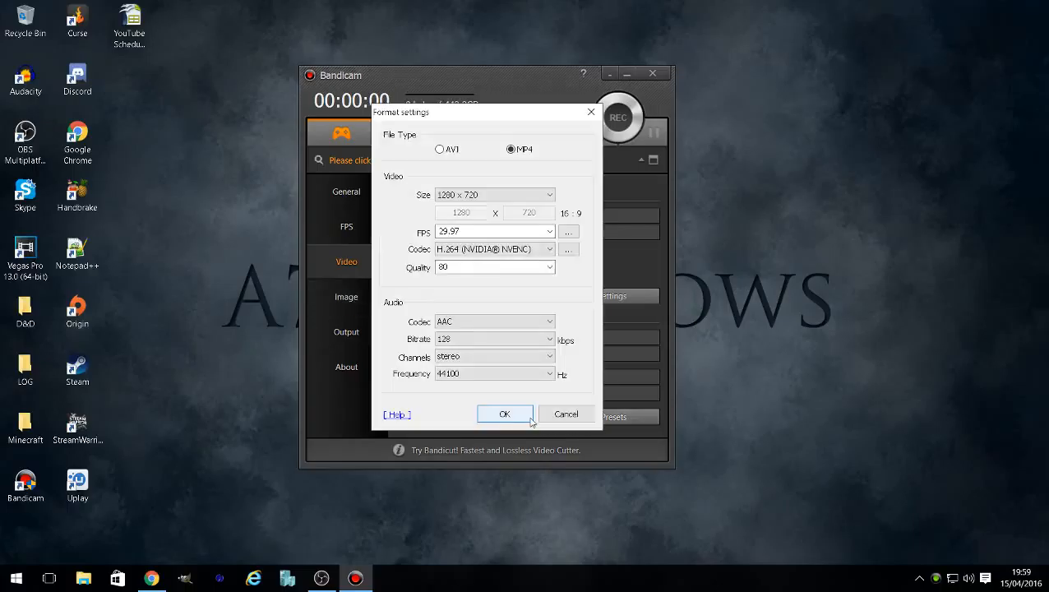
{"action": "left_click", "coordinate": [590, 113]}
In the recording settings' sound options, toggle saving audio tracks as .wav while recording.
{"action": "left_click", "coordinate": [621, 296]}
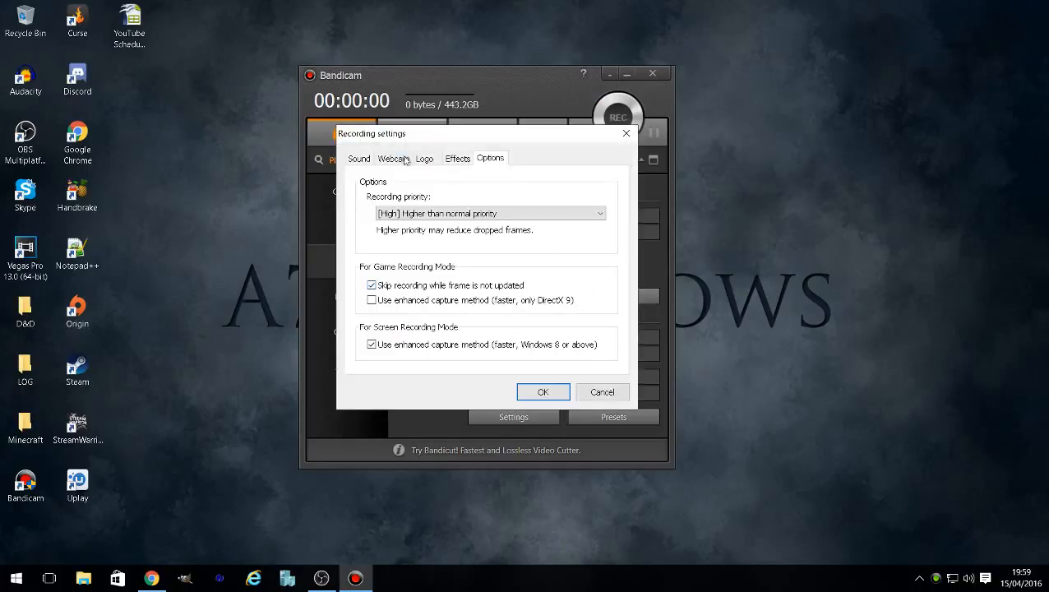
{"action": "left_click", "coordinate": [362, 158]}
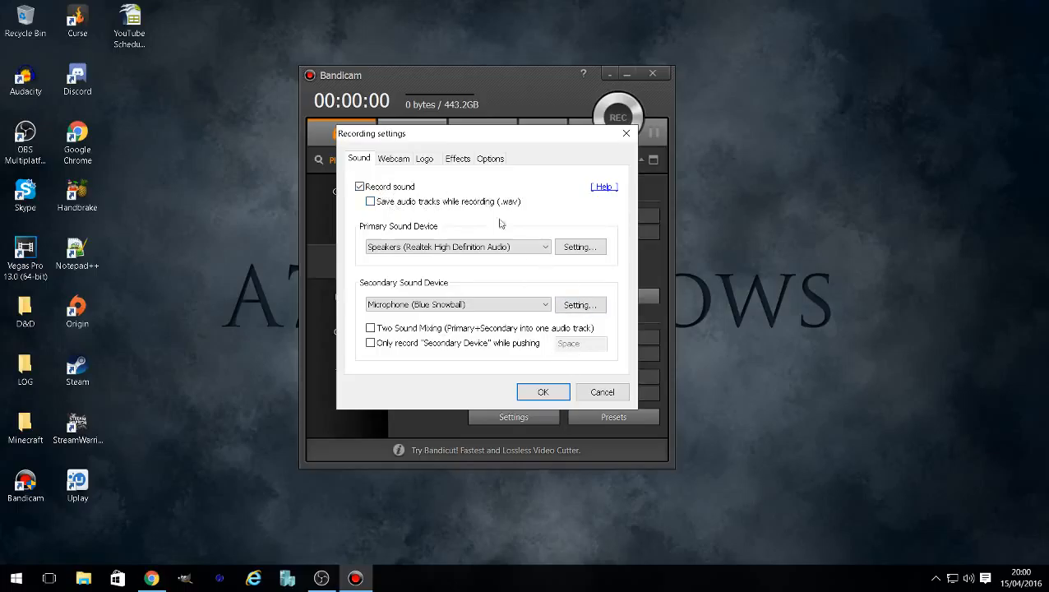
{"action": "left_click", "coordinate": [370, 202]}
Glance at the OBS window, try the webcam overlay with the Logitech HD Webcam C270, and switch the overlay off again.
{"action": "left_click", "coordinate": [392, 158]}
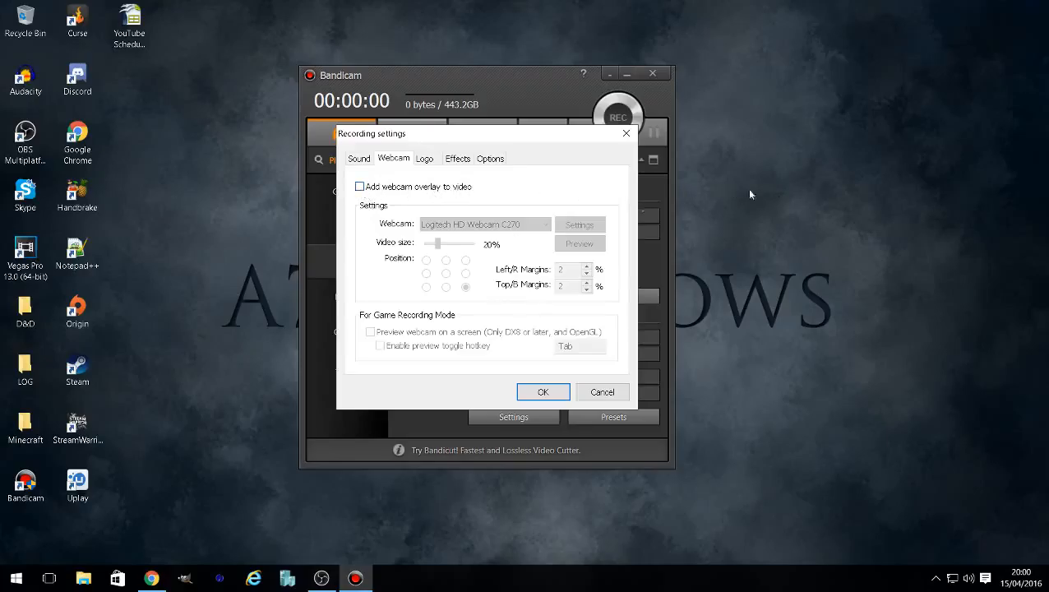
{"action": "left_click_drag", "start_coordinate": [1048, 109], "coordinate": [617, 109]}
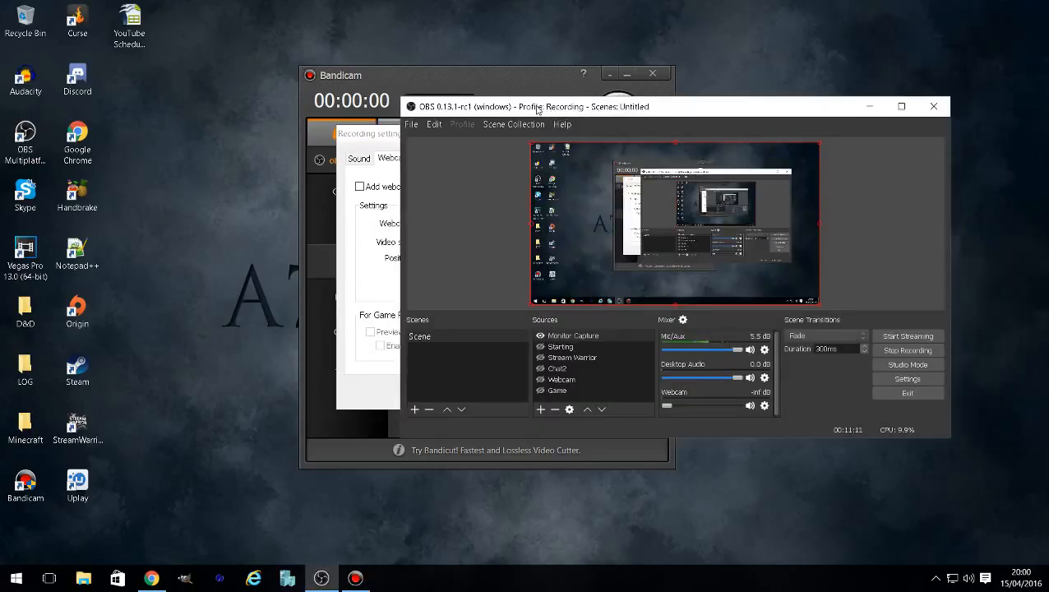
{"action": "left_click_drag", "start_coordinate": [539, 109], "coordinate": [1048, 109]}
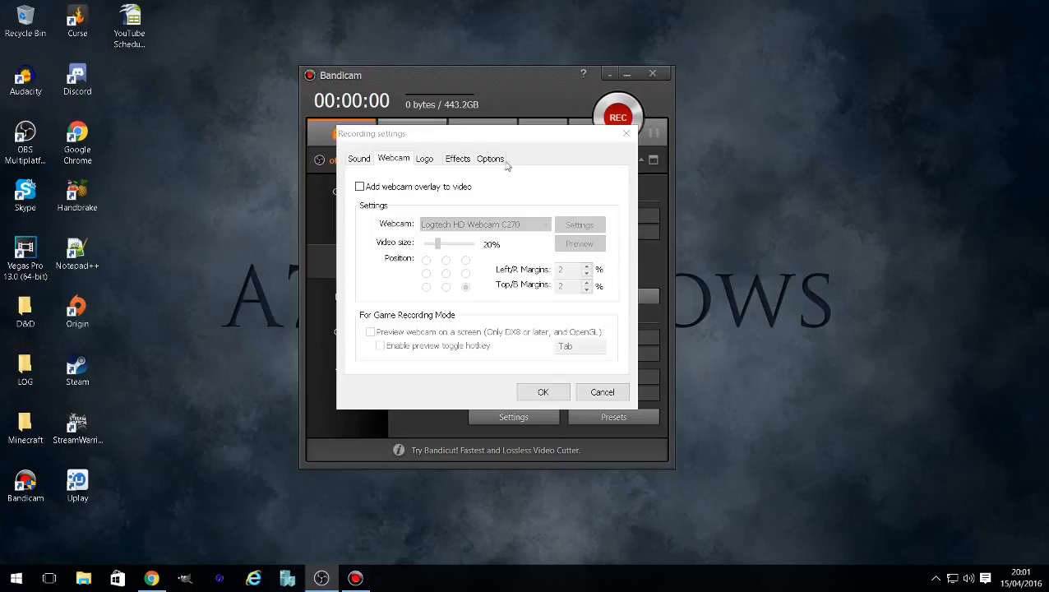
{"action": "left_click", "coordinate": [359, 186]}
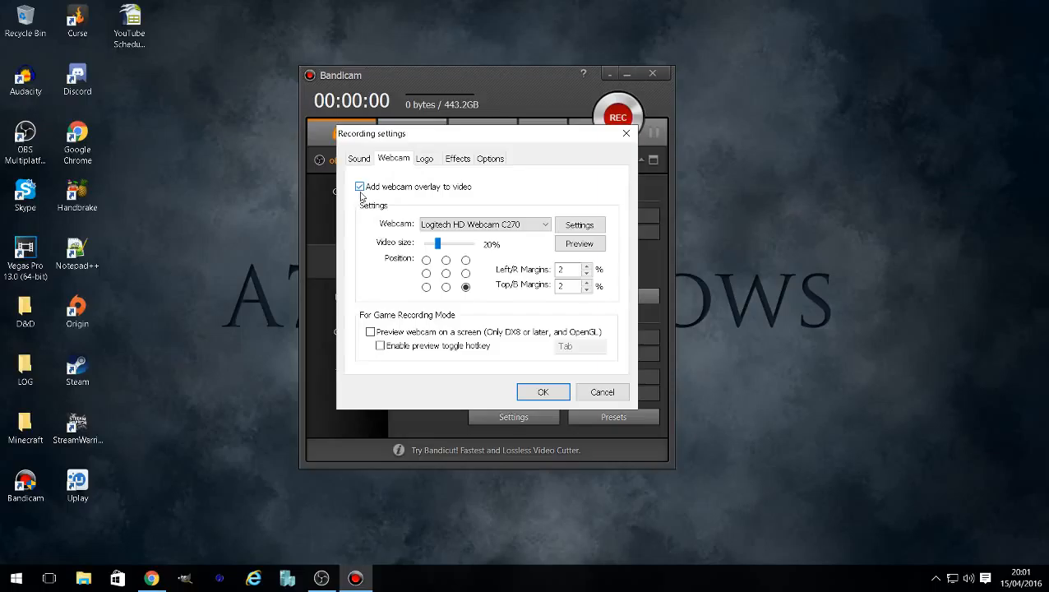
{"action": "left_click", "coordinate": [465, 286]}
{"action": "left_click", "coordinate": [475, 224]}
{"action": "left_click", "coordinate": [478, 235]}
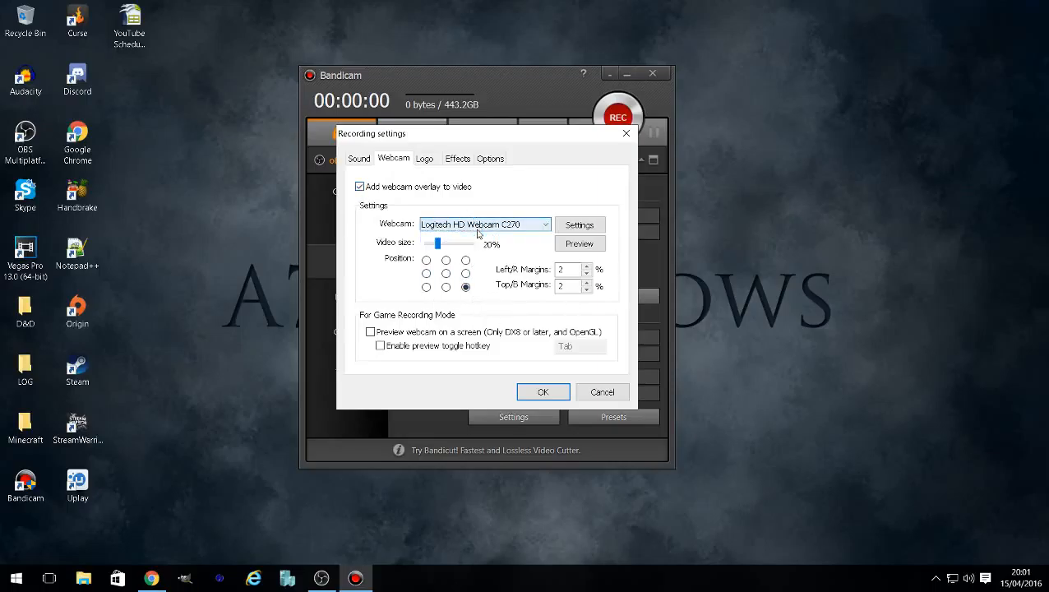
{"action": "left_click", "coordinate": [359, 187]}
Review the logo, mouse effects and recording priority options, cancel the recording settings, and close Bandicam.
{"action": "left_click", "coordinate": [425, 160]}
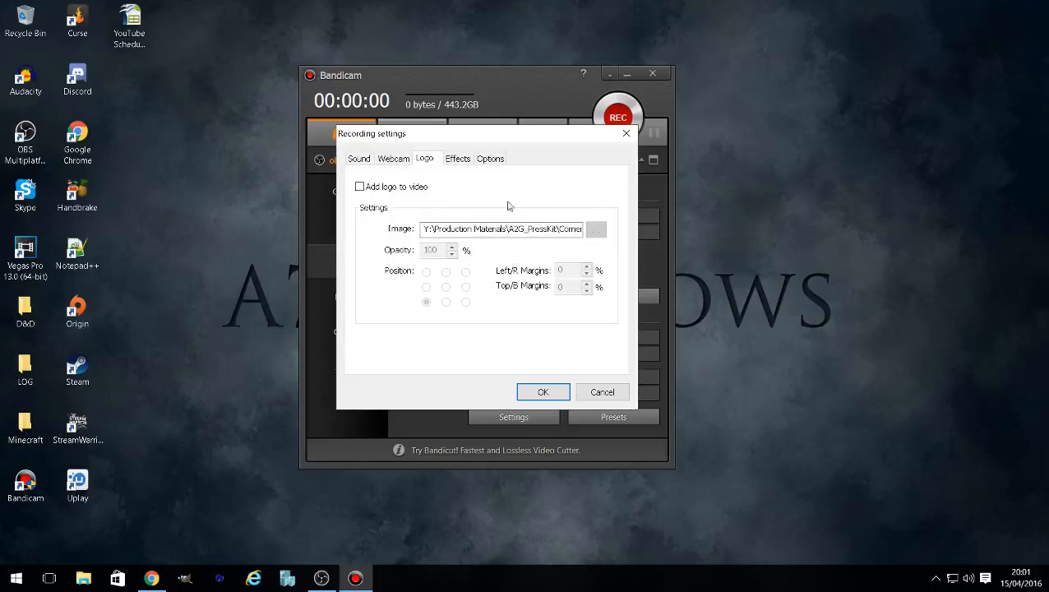
{"action": "left_click", "coordinate": [457, 158]}
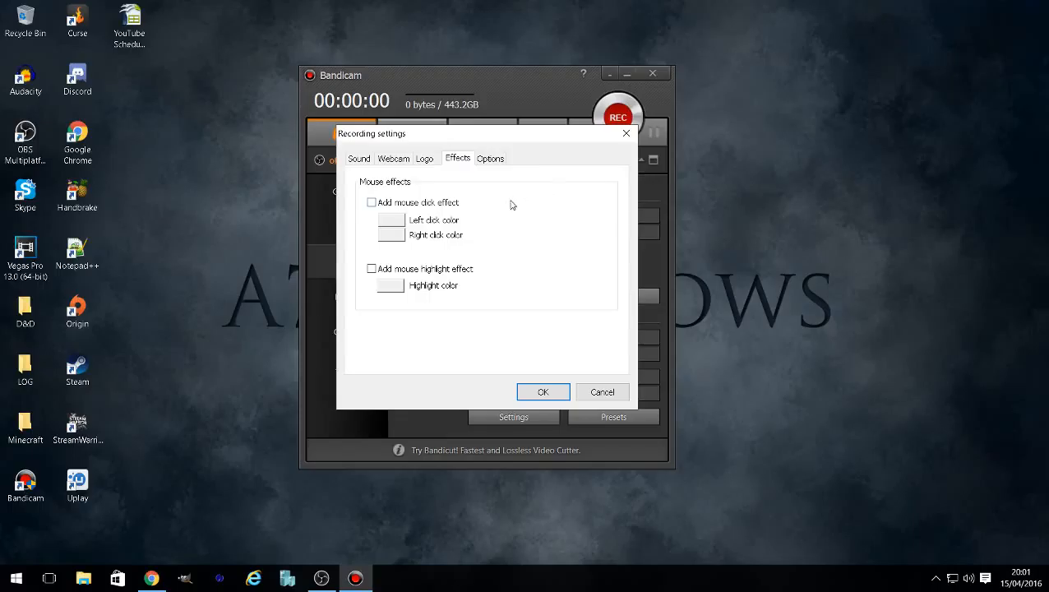
{"action": "left_click", "coordinate": [491, 159]}
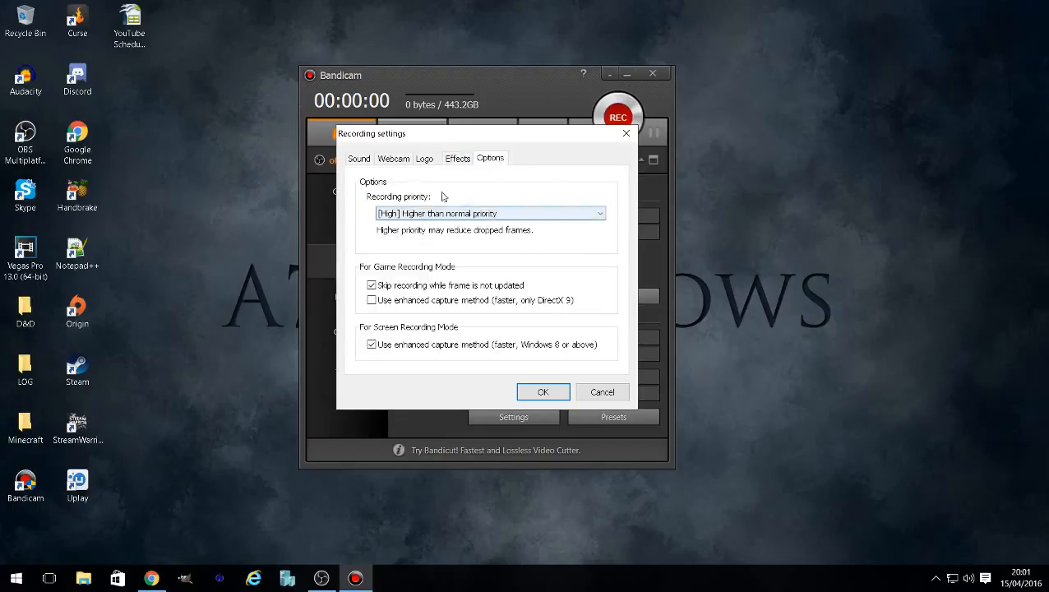
{"action": "left_click", "coordinate": [586, 392]}
{"action": "left_click", "coordinate": [653, 75]}
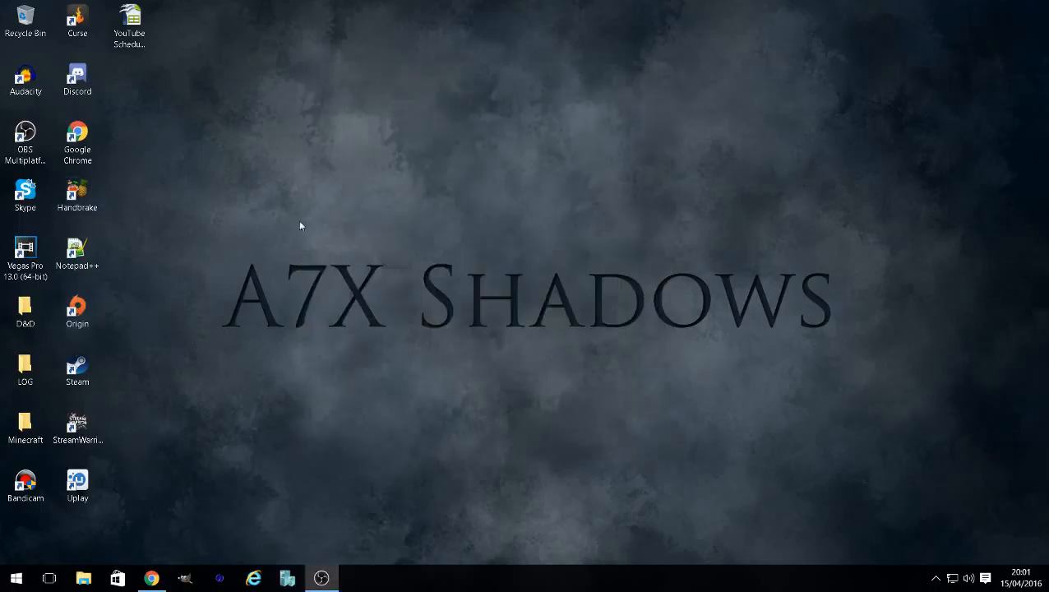
Switch to File Explorer, look inside the Vlog folder of YouTube Recordings on the Y: drive, and go back.
{"action": "left_click", "coordinate": [83, 578]}
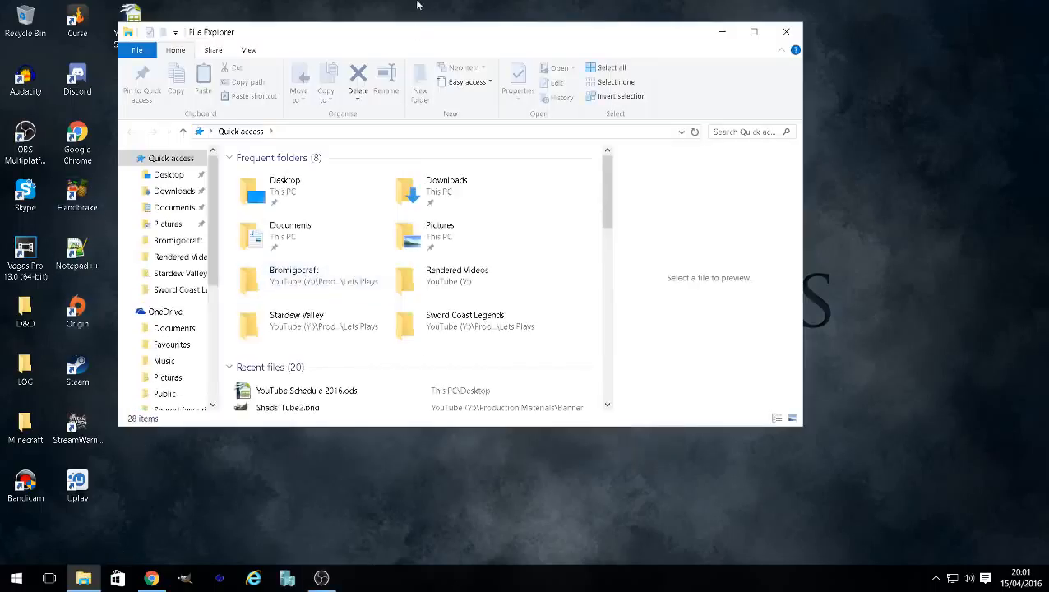
{"action": "left_click_drag", "start_coordinate": [523, 36], "coordinate": [1048, 2]}
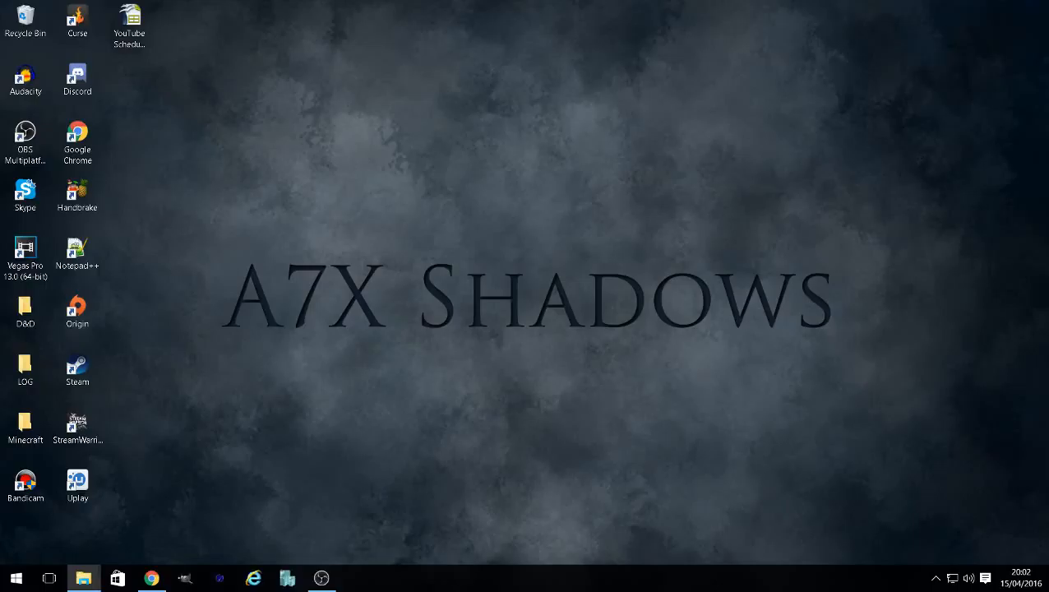
{"action": "left_click_drag", "start_coordinate": [1047, 57], "coordinate": [513, 69]}
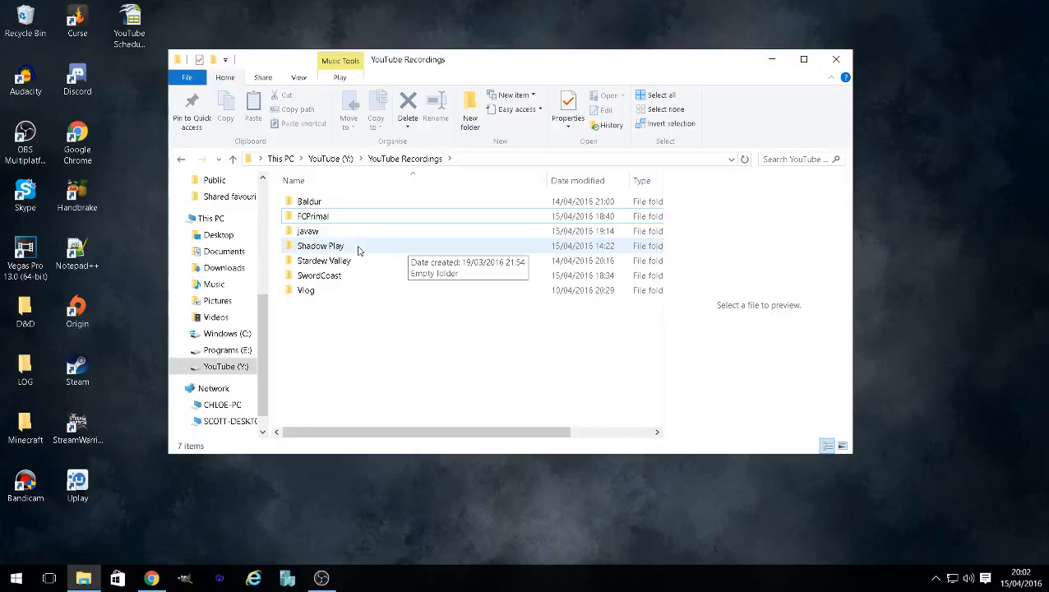
{"action": "left_click", "coordinate": [305, 292]}
{"action": "double_click", "coordinate": [305, 293]}
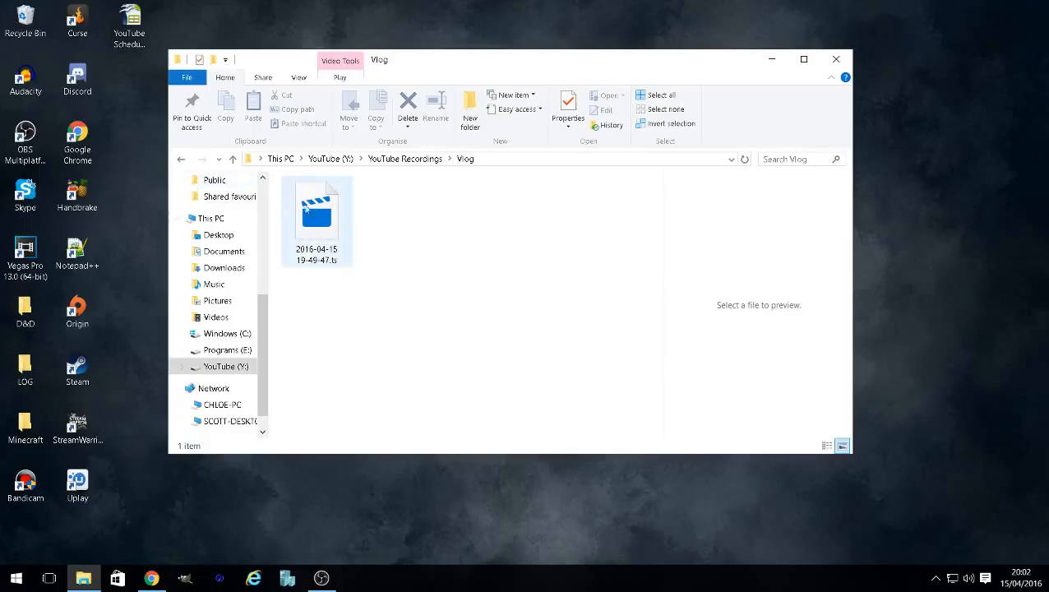
{"action": "left_click", "coordinate": [181, 158]}
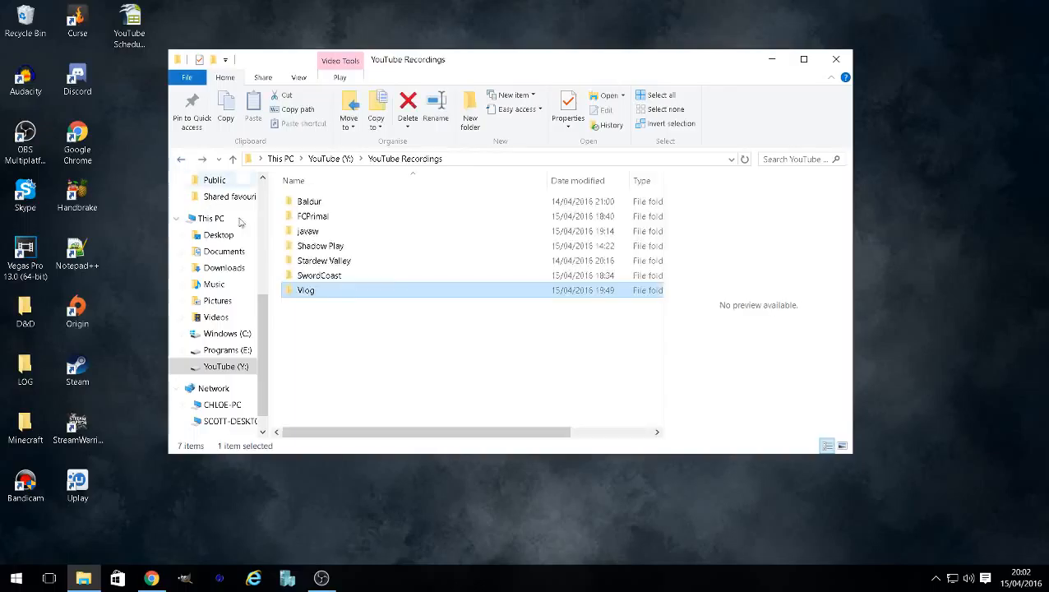
Look through the per-game recording folders javaw, FCPrimal and Baldur, returning to YouTube Recordings after each.
{"action": "left_click", "coordinate": [334, 277]}
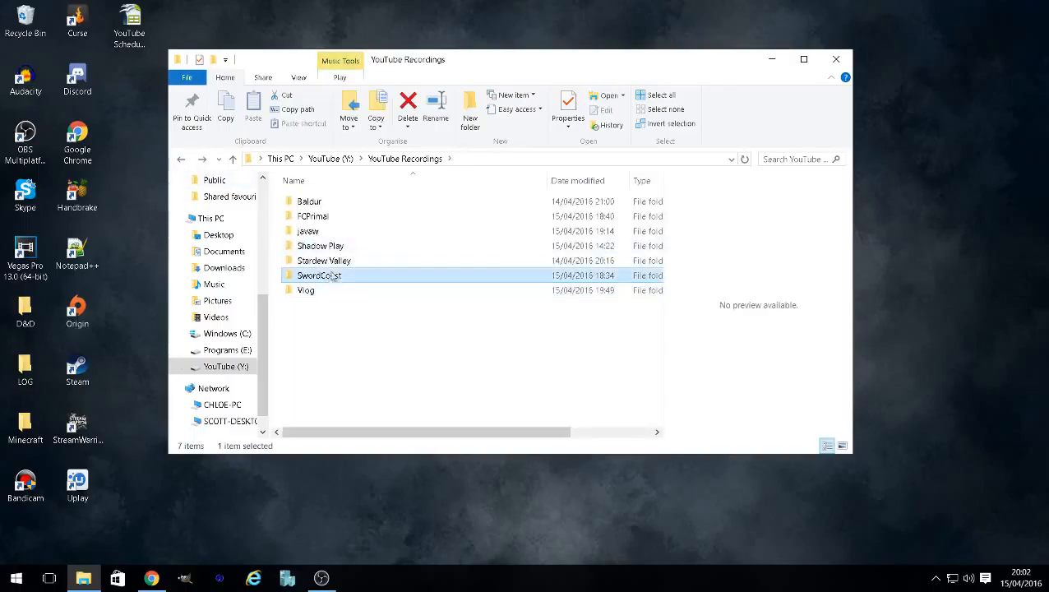
{"action": "left_click", "coordinate": [330, 263]}
{"action": "left_click", "coordinate": [328, 248]}
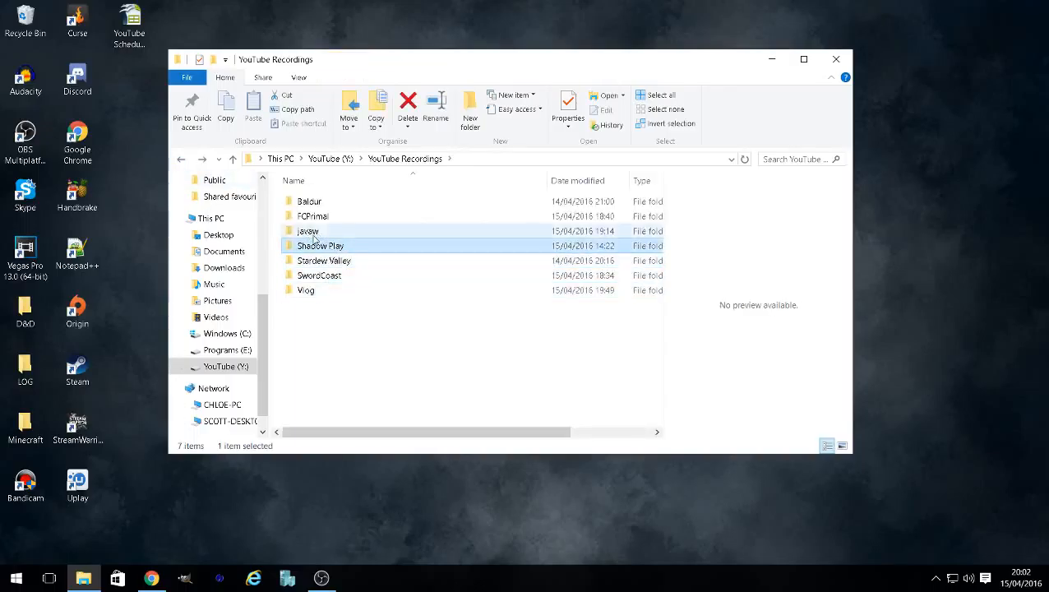
{"action": "left_click", "coordinate": [314, 236]}
{"action": "double_click", "coordinate": [319, 235]}
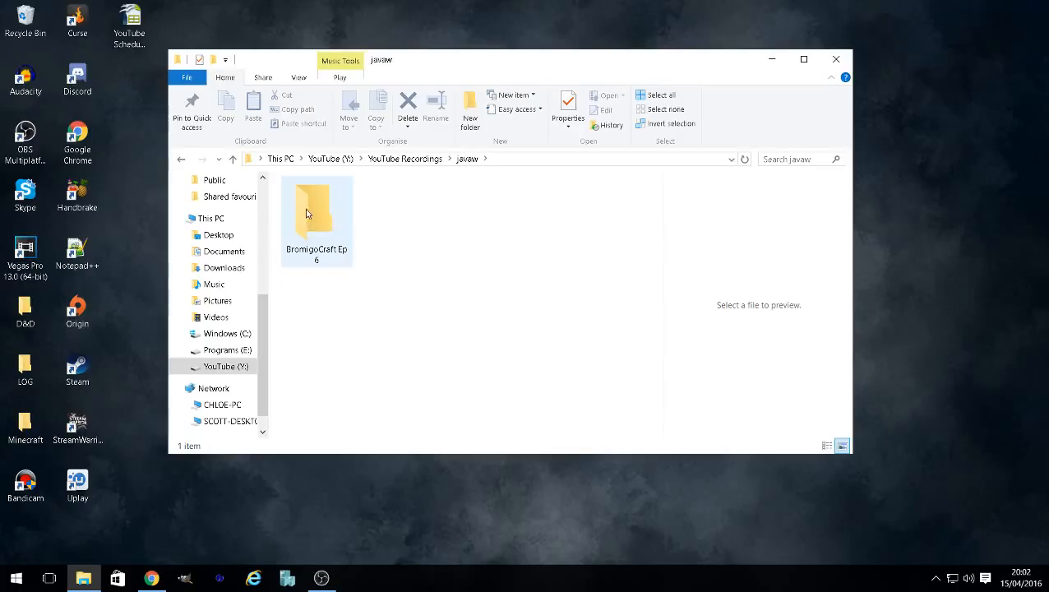
{"action": "left_click", "coordinate": [181, 159]}
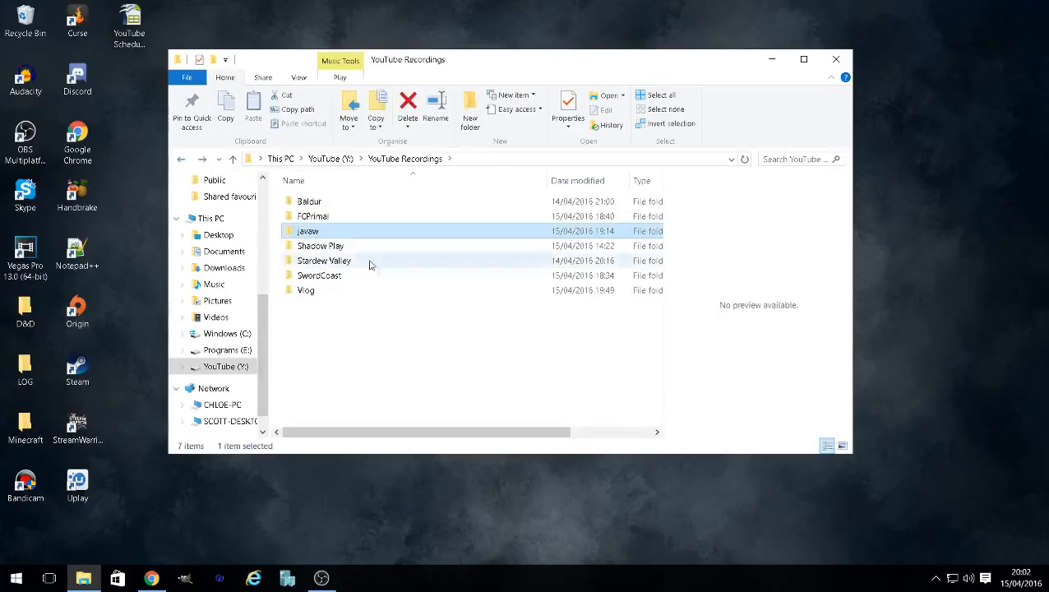
{"action": "double_click", "coordinate": [314, 215]}
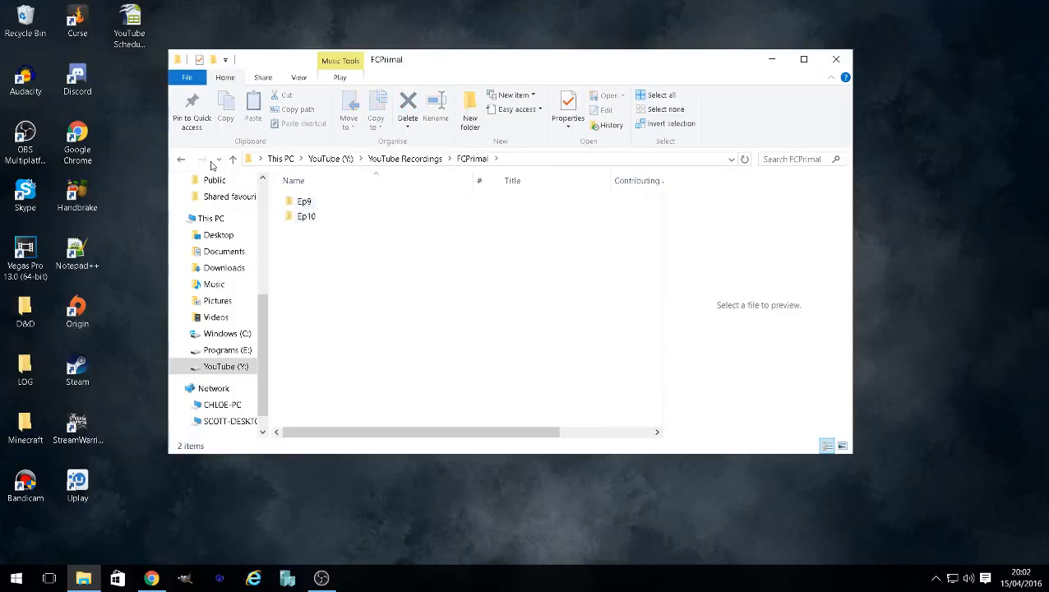
{"action": "left_click", "coordinate": [181, 159]}
{"action": "double_click", "coordinate": [309, 203]}
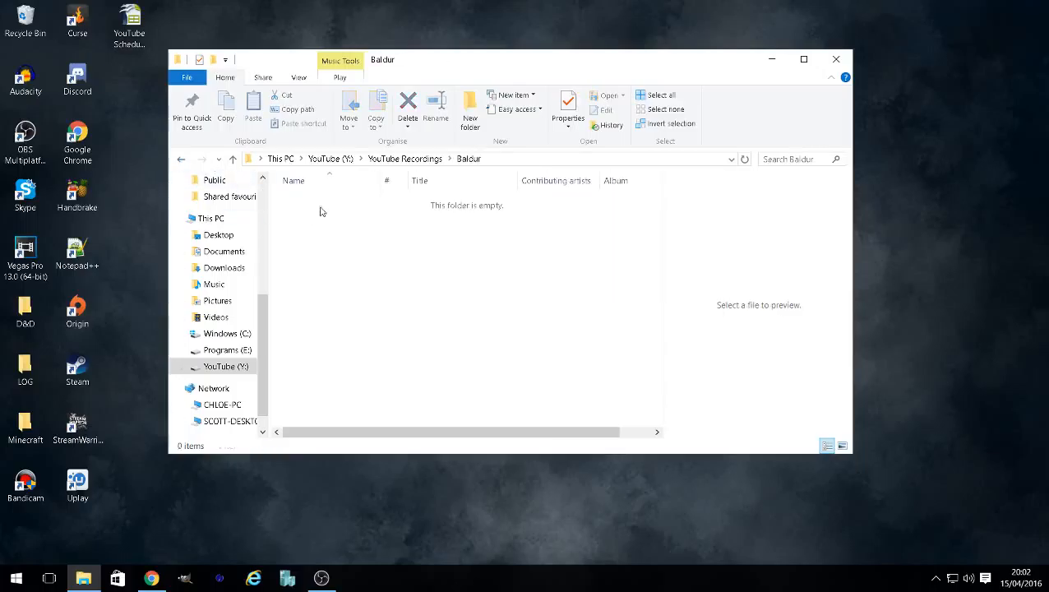
{"action": "left_click", "coordinate": [181, 161]}
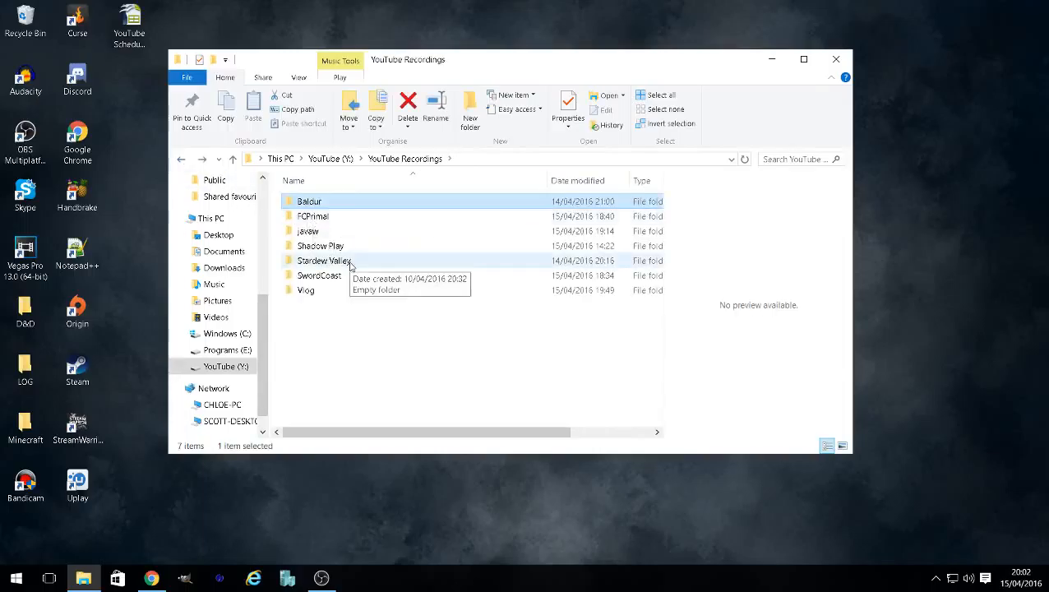
Switch to Chrome to check the YouTube video upload, move its window off the screen, and return to File Explorer.
{"action": "left_click", "coordinate": [153, 578]}
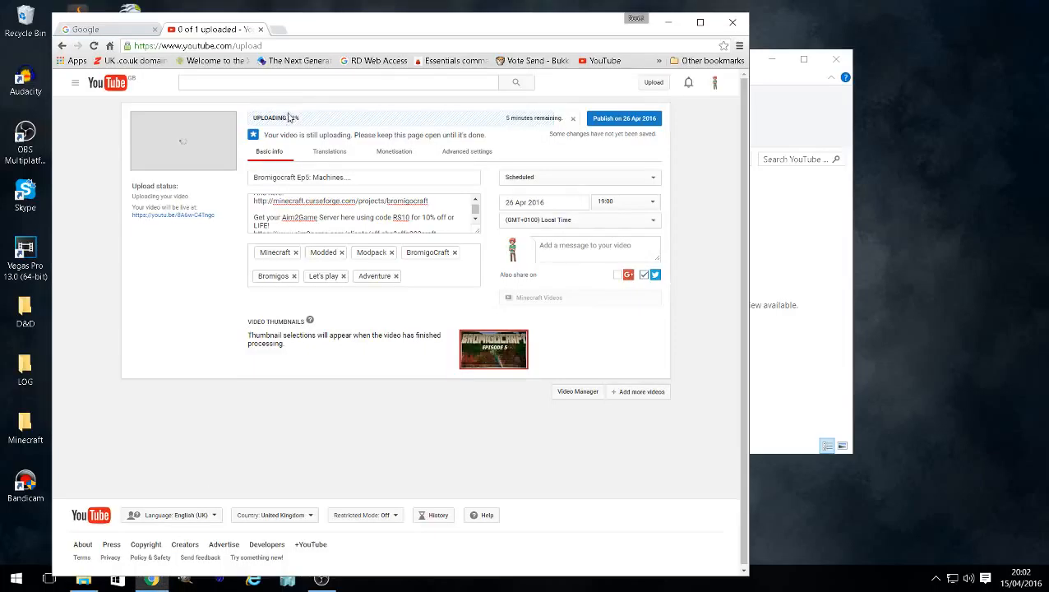
{"action": "left_click_drag", "start_coordinate": [317, 23], "coordinate": [0, 23]}
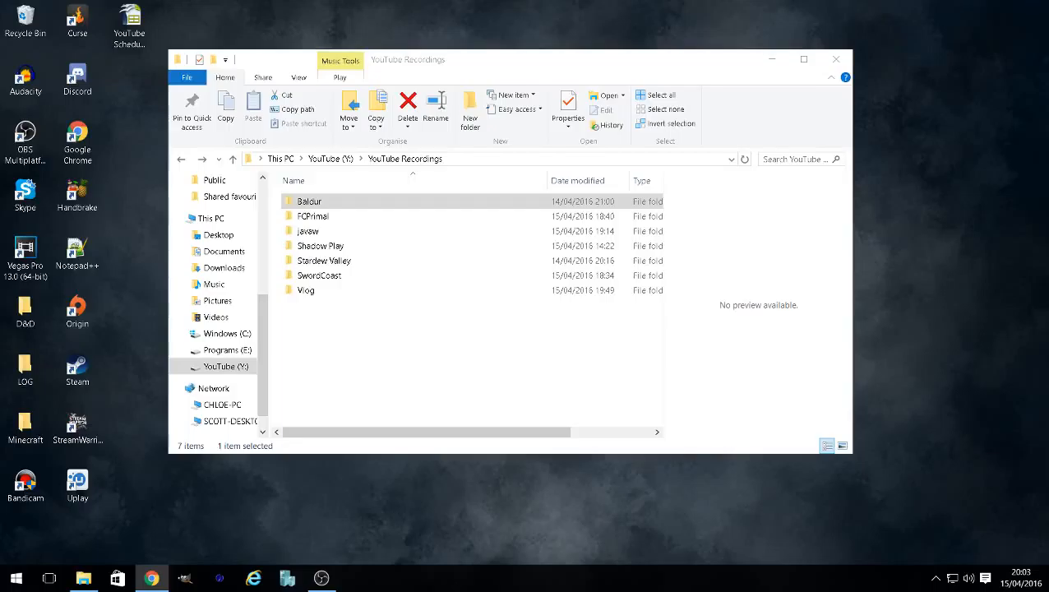
{"action": "key", "text": "alt+Tab"}
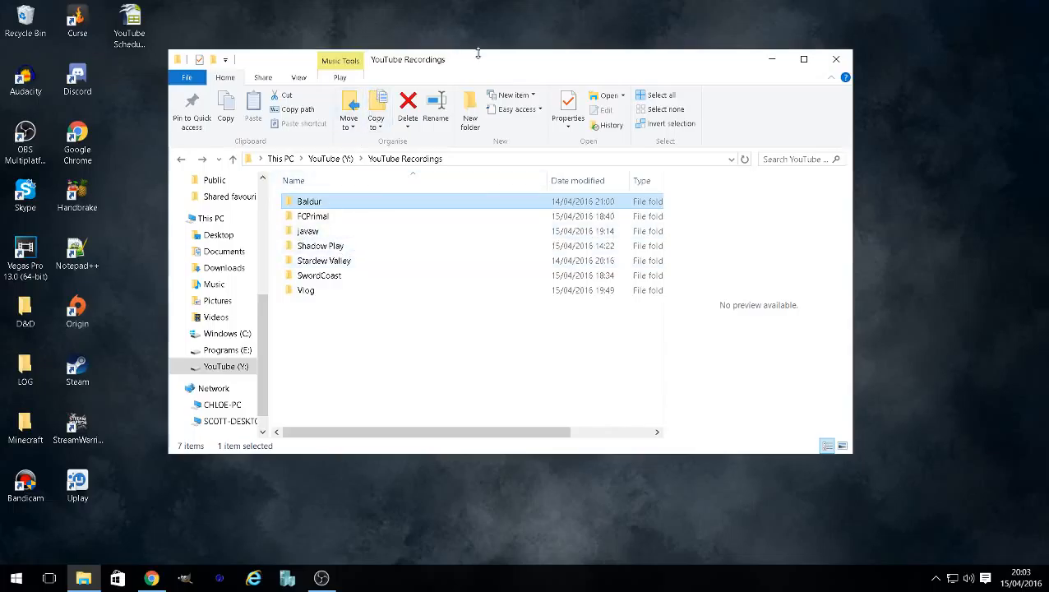
Open the BromigoCraft Ep 6 folder inside the javaw recordings folder.
{"action": "double_click", "coordinate": [310, 231]}
{"action": "double_click", "coordinate": [341, 224]}
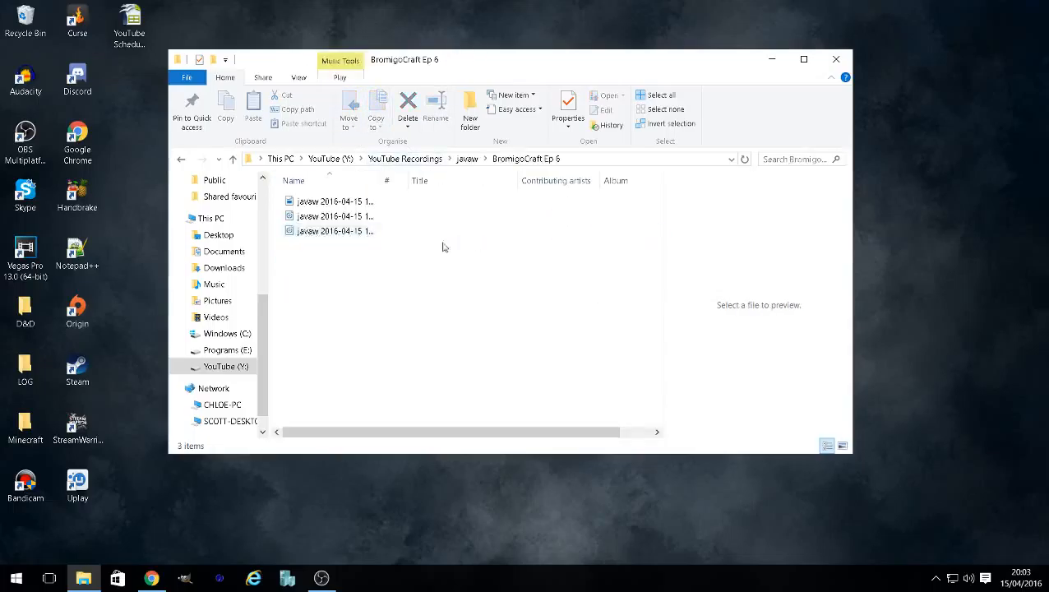
Widen the Name column to show full file names and inspect the details of the MP4 and the two WAV files.
{"action": "left_click_drag", "start_coordinate": [381, 179], "coordinate": [551, 180]}
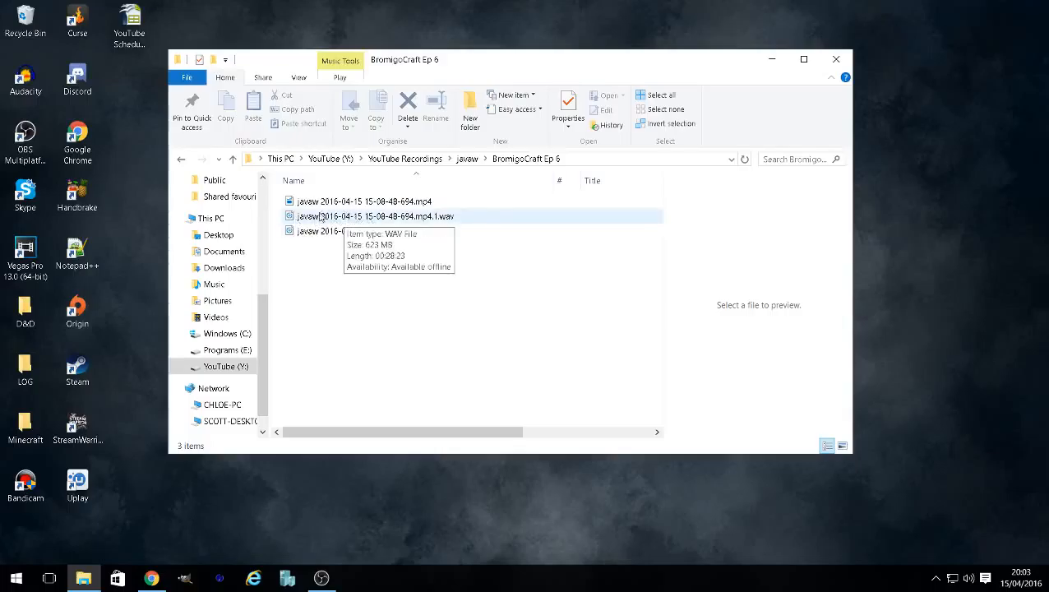
{"action": "key", "text": "Up"}
{"action": "key", "text": "Down"}
{"action": "key", "text": "Down"}
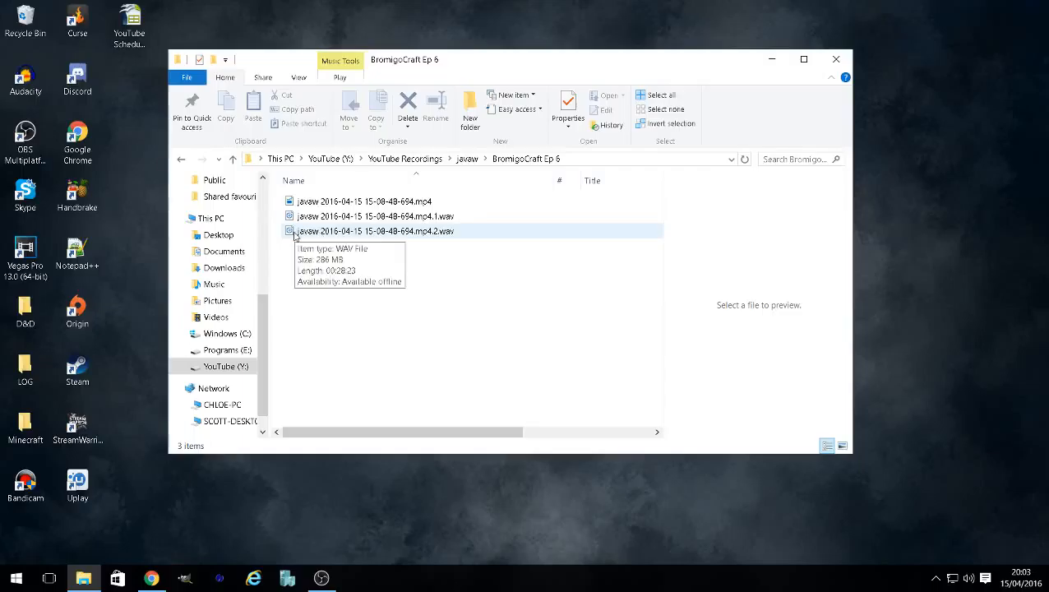
{"action": "key", "text": "Up"}
{"action": "key", "text": "Up"}
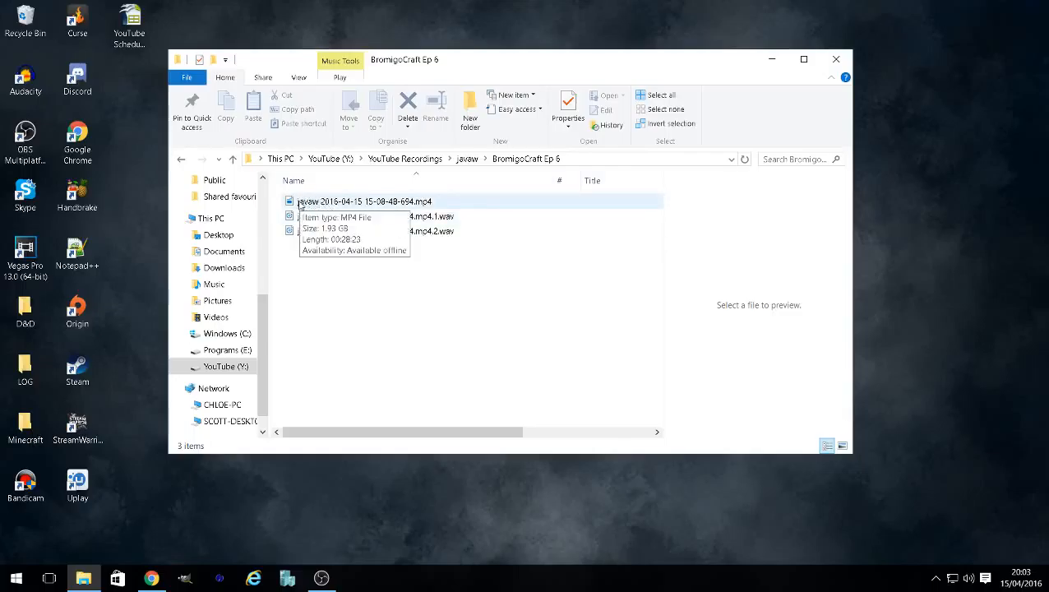
{"action": "left_click", "coordinate": [359, 215]}
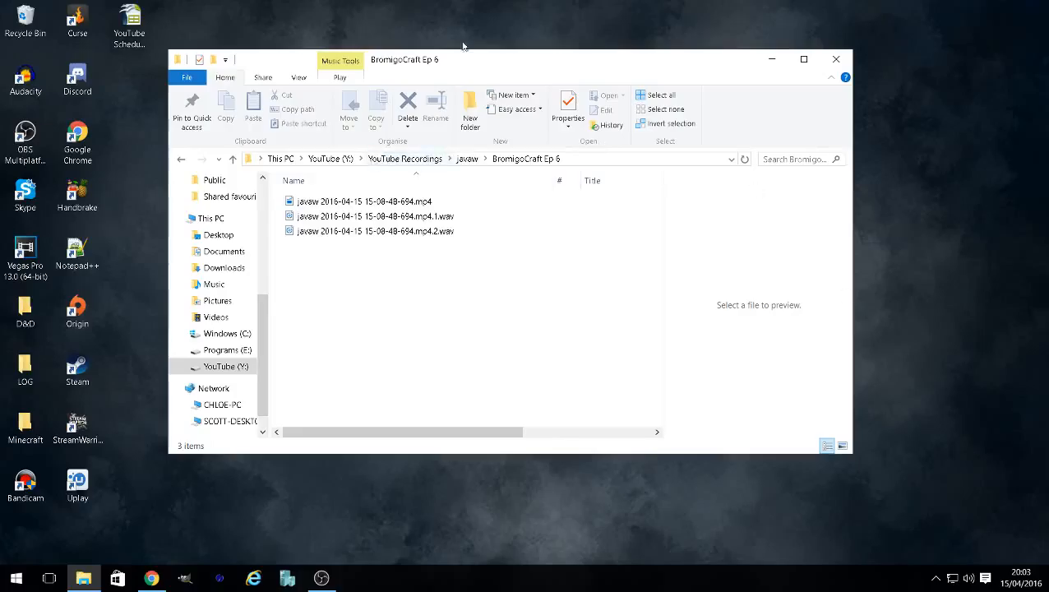
{"action": "left_click", "coordinate": [374, 204]}
{"action": "left_click", "coordinate": [423, 330]}
Open Audacity and arrange its window side by side with the BromigoCraft Ep 6 folder window.
{"action": "left_click_drag", "start_coordinate": [535, 74], "coordinate": [734, 72]}
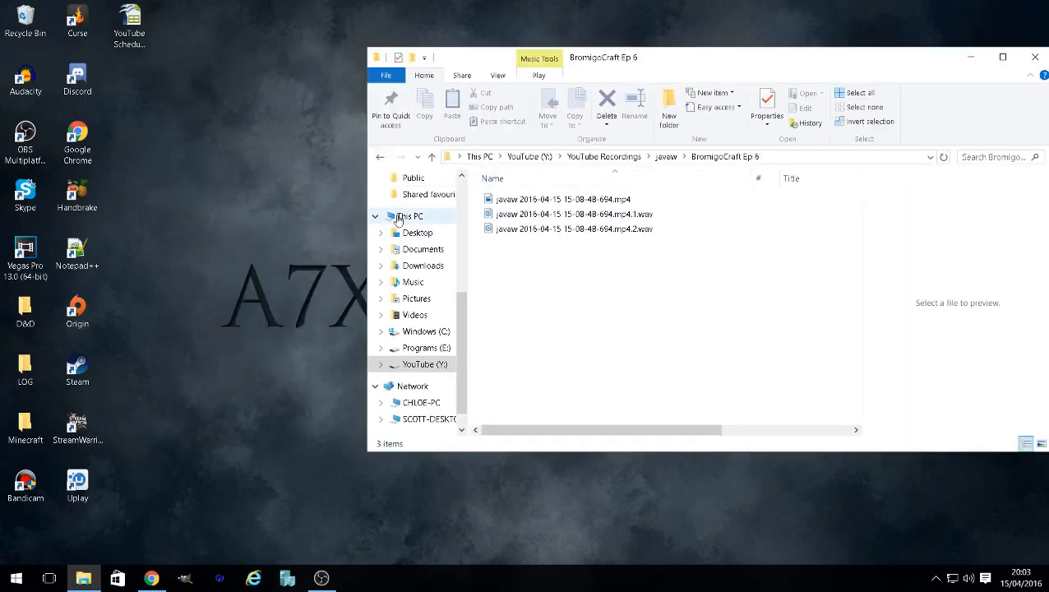
{"action": "left_click_drag", "start_coordinate": [365, 236], "coordinate": [560, 228]}
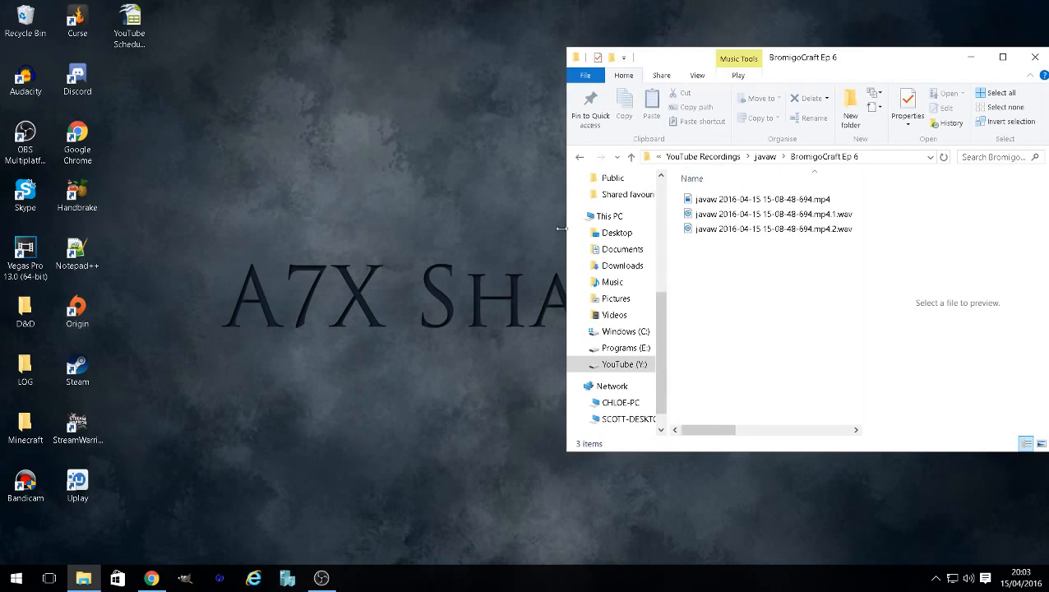
{"action": "double_click", "coordinate": [25, 80]}
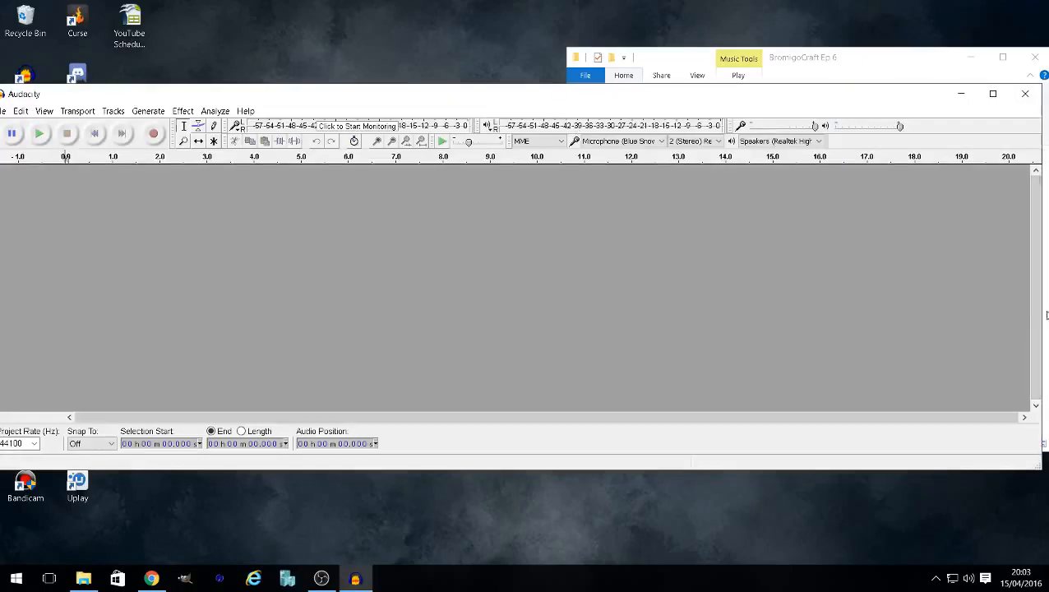
{"action": "left_click_drag", "start_coordinate": [1044, 310], "coordinate": [559, 272]}
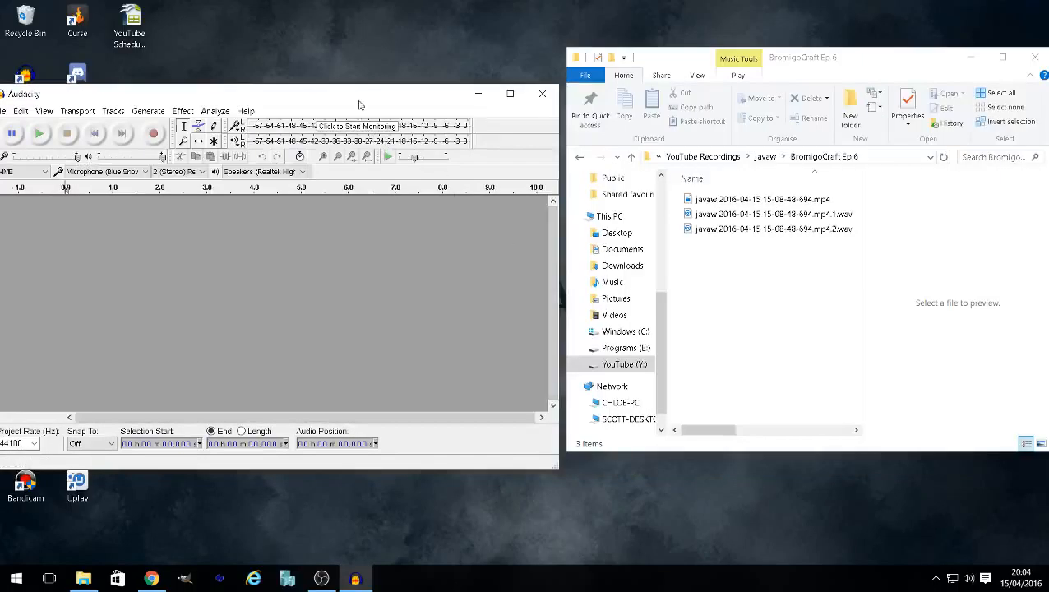
{"action": "left_click_drag", "start_coordinate": [357, 100], "coordinate": [379, 4]}
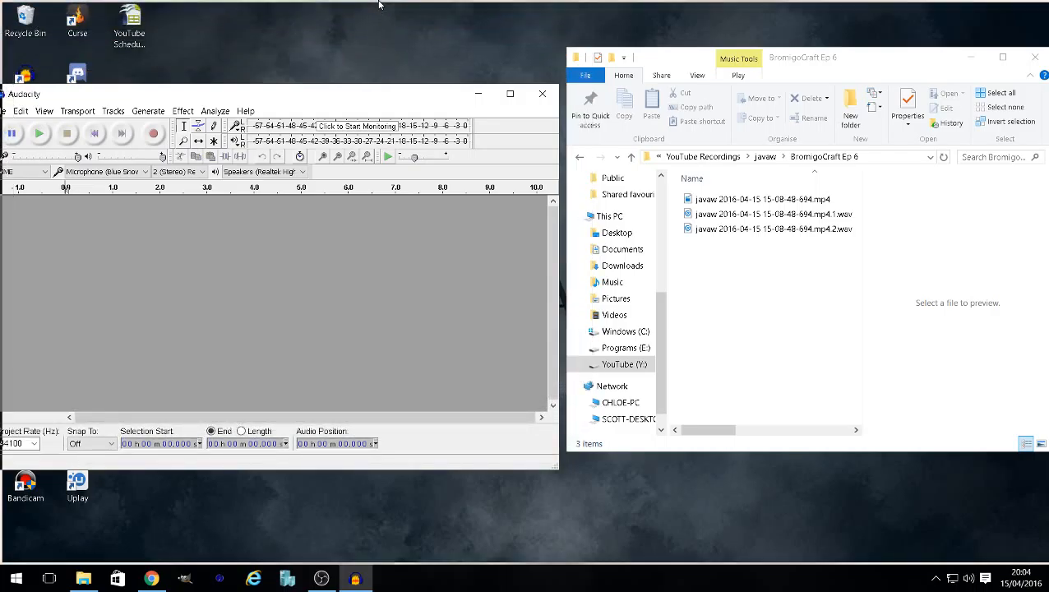
{"action": "left_click_drag", "start_coordinate": [275, 5], "coordinate": [3, 49]}
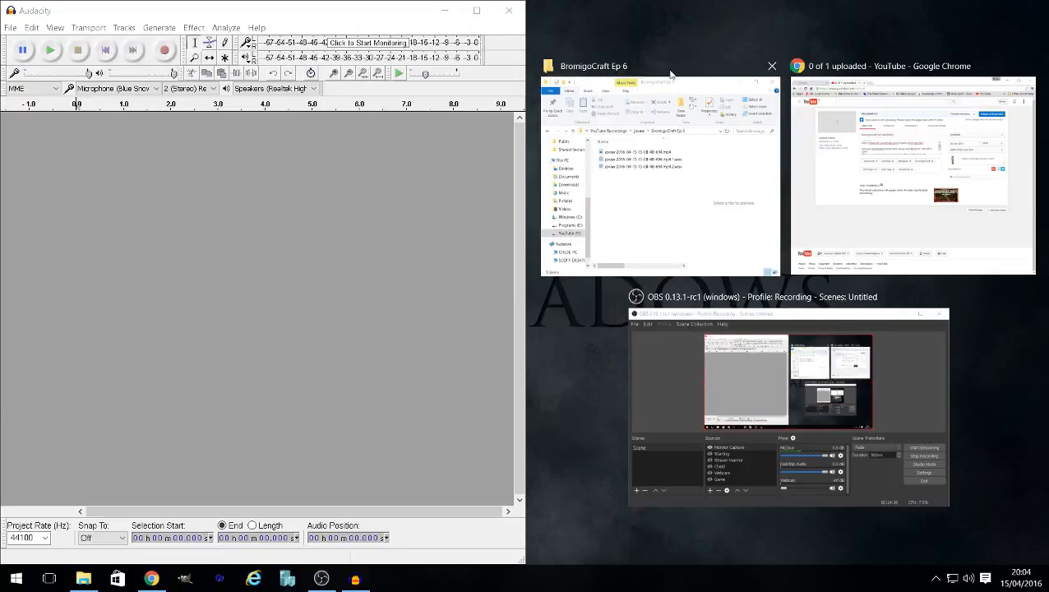
{"action": "left_click", "coordinate": [680, 137]}
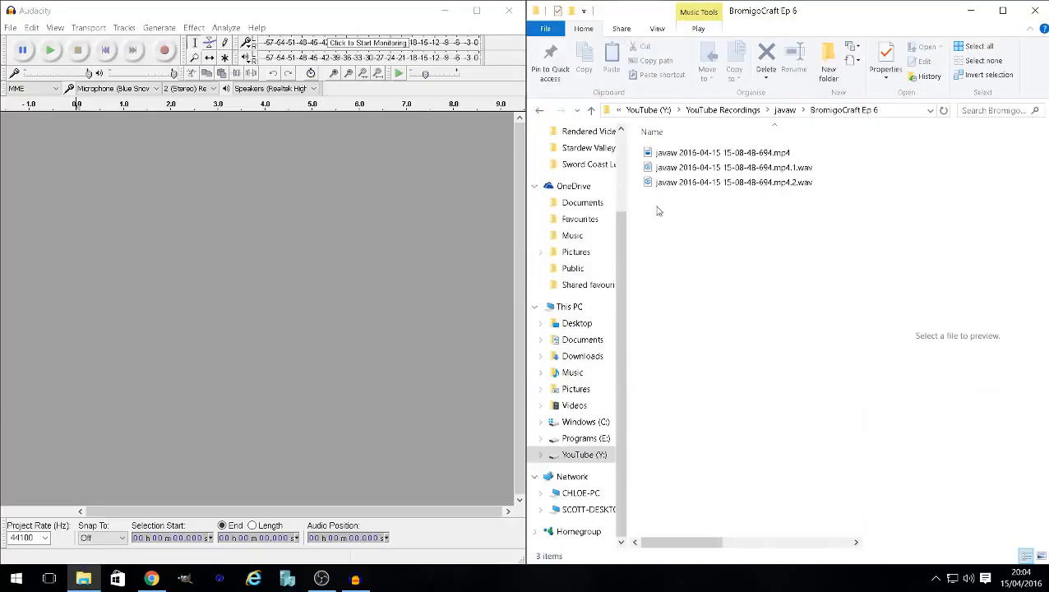
Import the mp4.1.wav and mp4.2.wav recordings from the BromigoCraft Ep 6 folder into Audacity as separate tracks.
{"action": "left_click", "coordinate": [660, 168]}
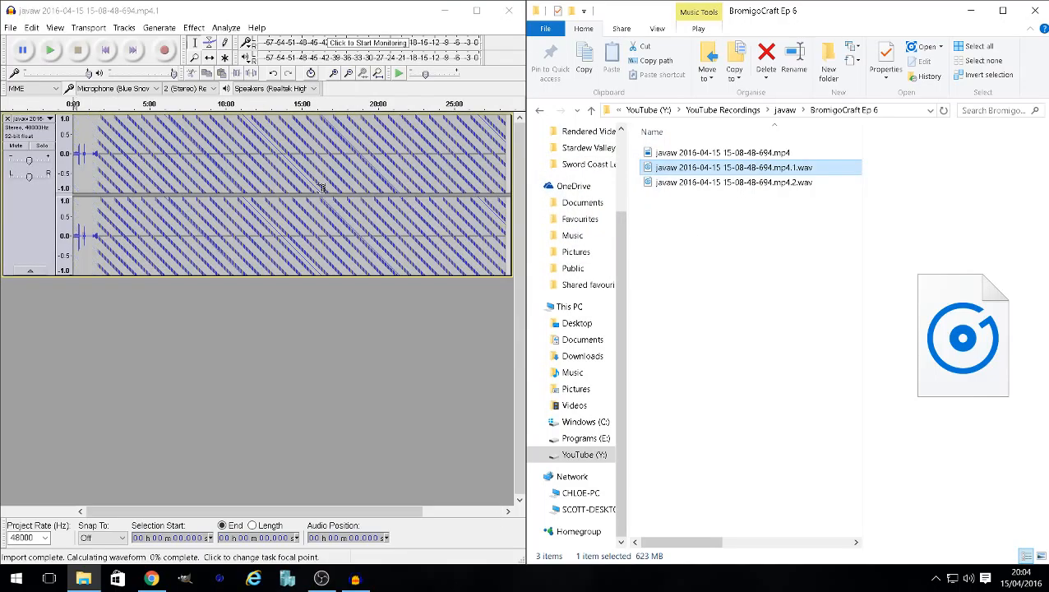
{"action": "left_click_drag", "start_coordinate": [649, 187], "coordinate": [251, 344]}
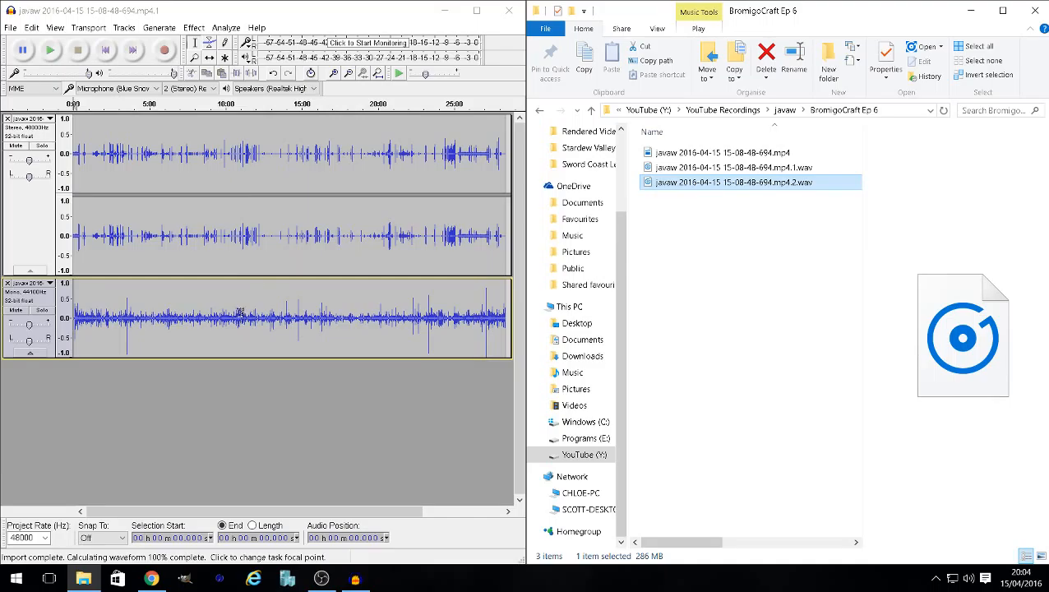
Play both tracks together from about 24 min 50 s to check their balance, and stop the playback.
{"action": "left_click", "coordinate": [107, 180]}
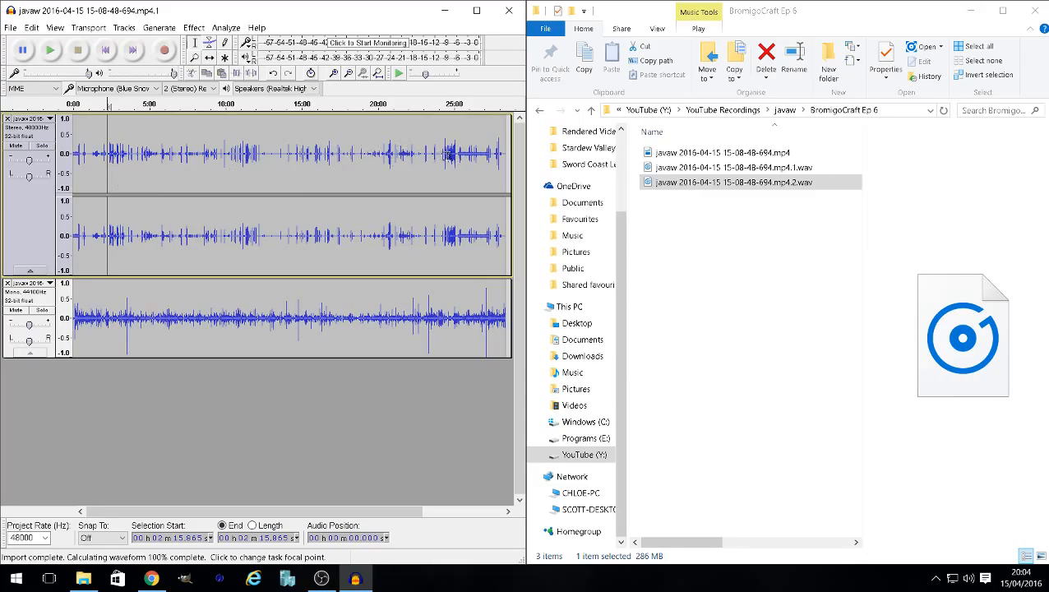
{"action": "left_click", "coordinate": [452, 153]}
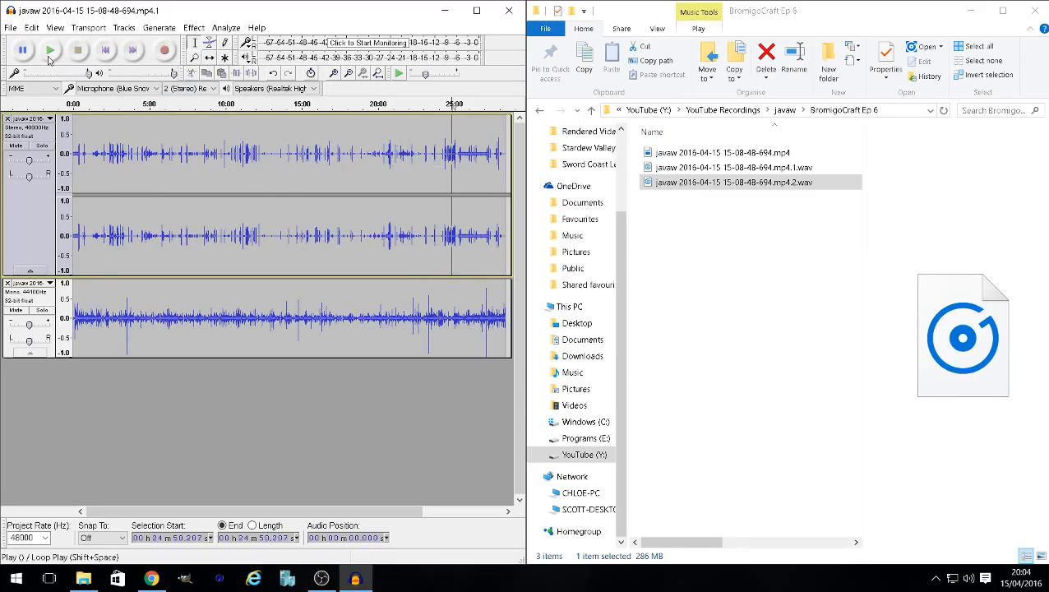
{"action": "left_click", "coordinate": [49, 51]}
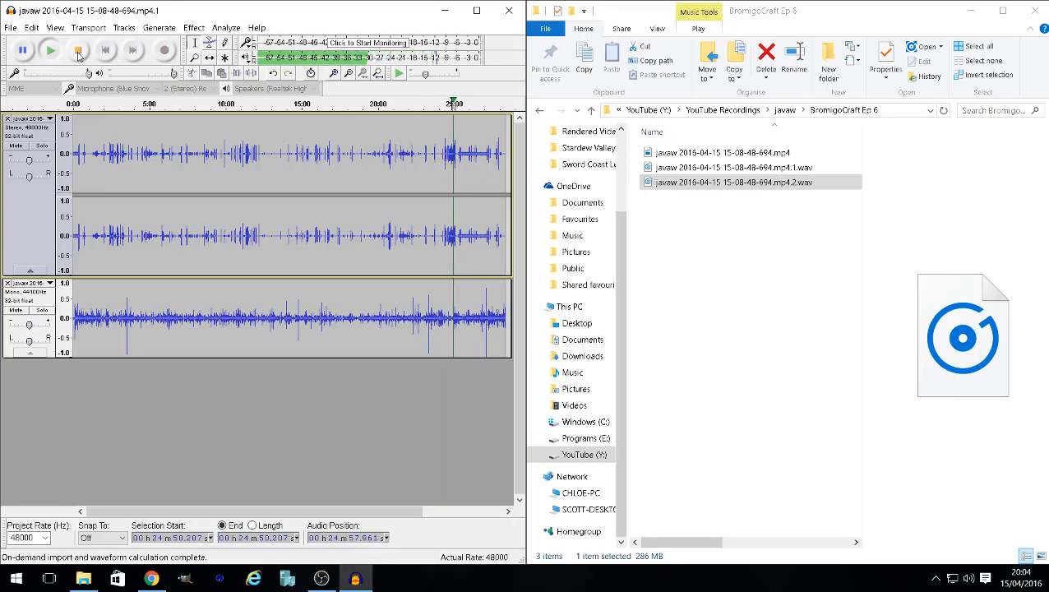
{"action": "left_click", "coordinate": [79, 54]}
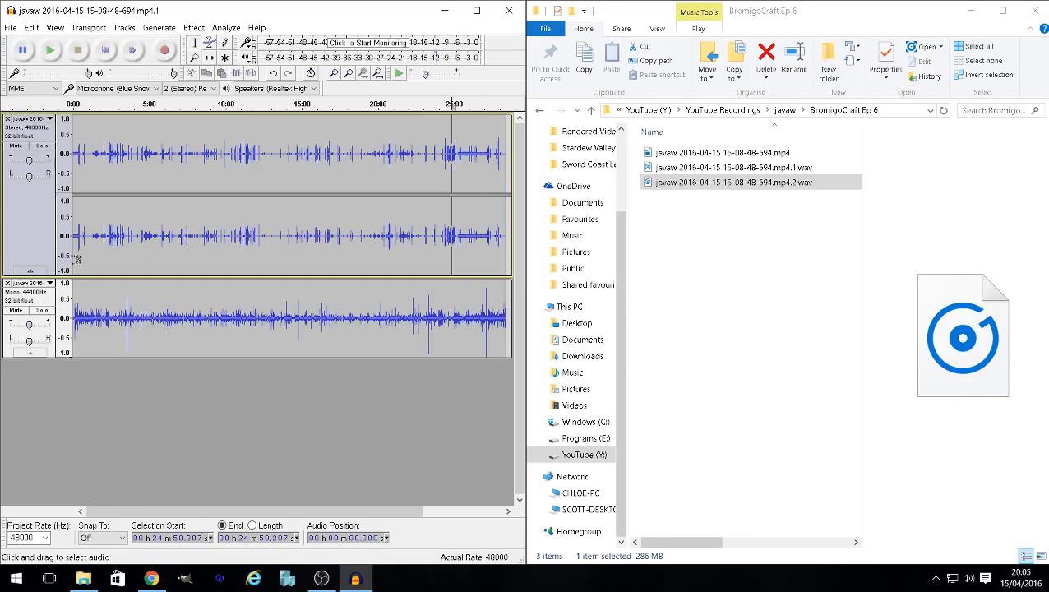
Set the gain to -7 dB on the stereo track and +6 dB on the mono track.
{"action": "left_click_drag", "start_coordinate": [31, 164], "coordinate": [27, 166]}
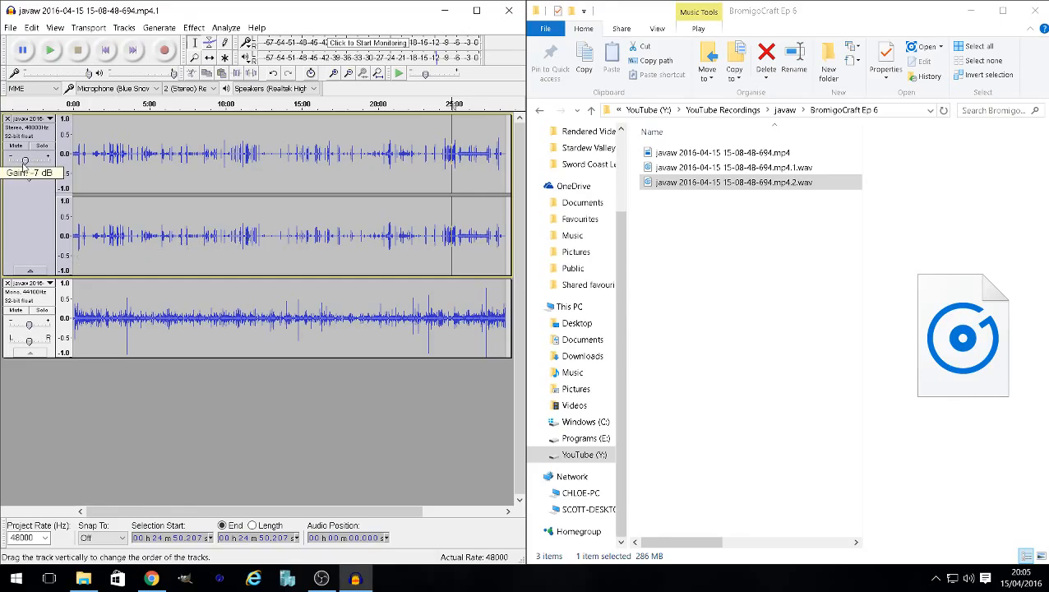
{"action": "left_click_drag", "start_coordinate": [30, 327], "coordinate": [33, 330]}
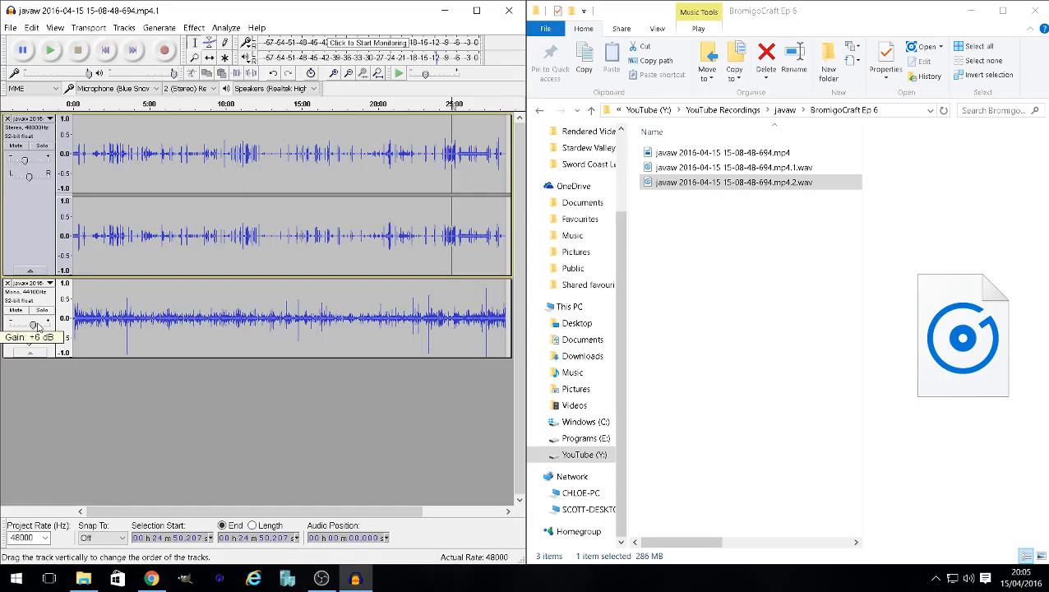
Select the whole stereo track and amplify it by 5.5 dB without allowing clipping.
{"action": "left_click", "coordinate": [109, 176]}
{"action": "double_click", "coordinate": [109, 175]}
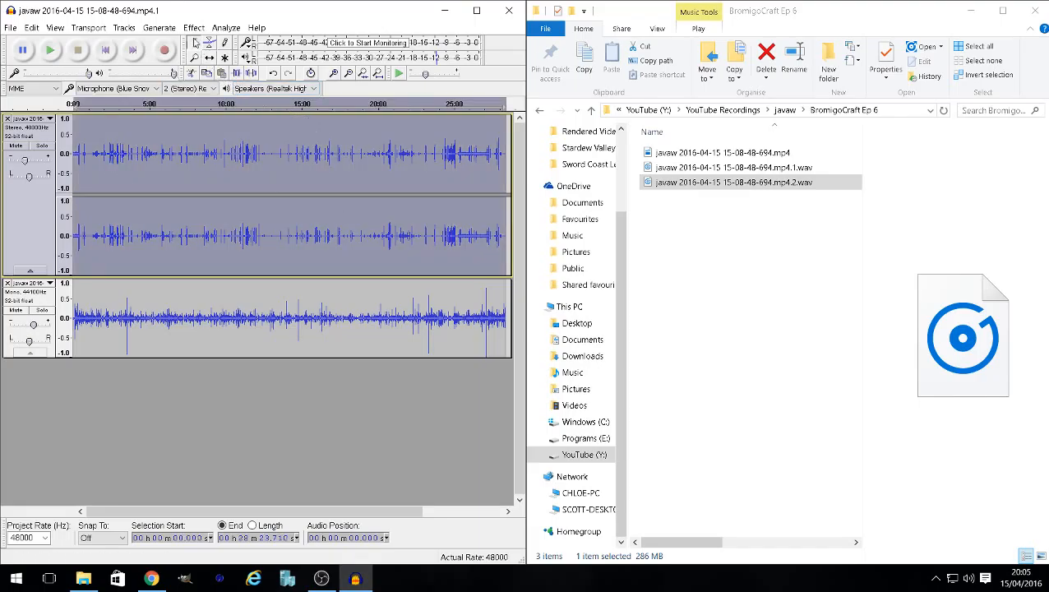
{"action": "left_click", "coordinate": [192, 29]}
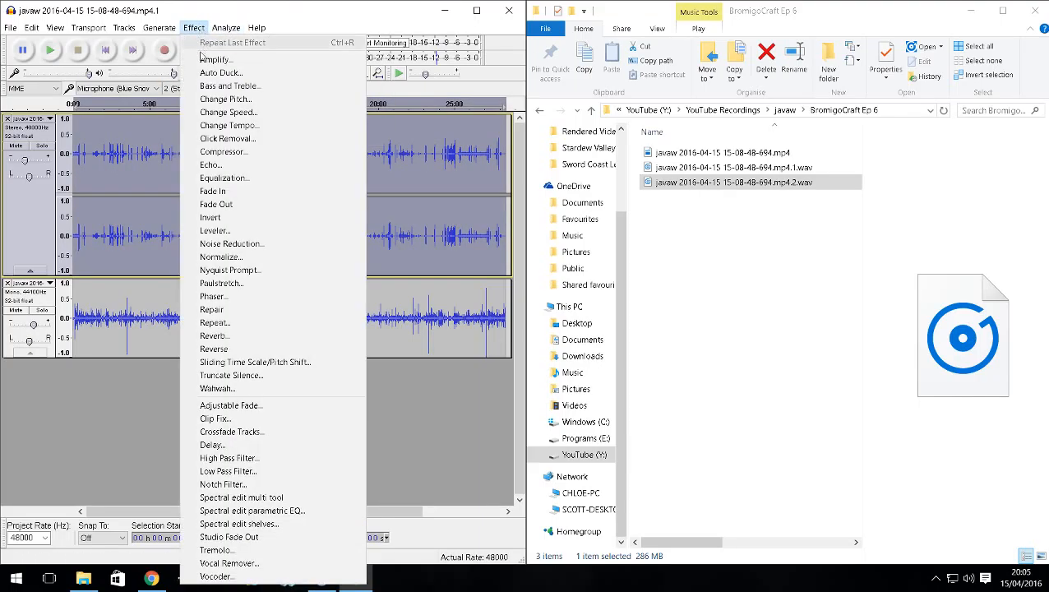
{"action": "left_click", "coordinate": [205, 59]}
{"action": "left_click_drag", "start_coordinate": [273, 270], "coordinate": [271, 278]}
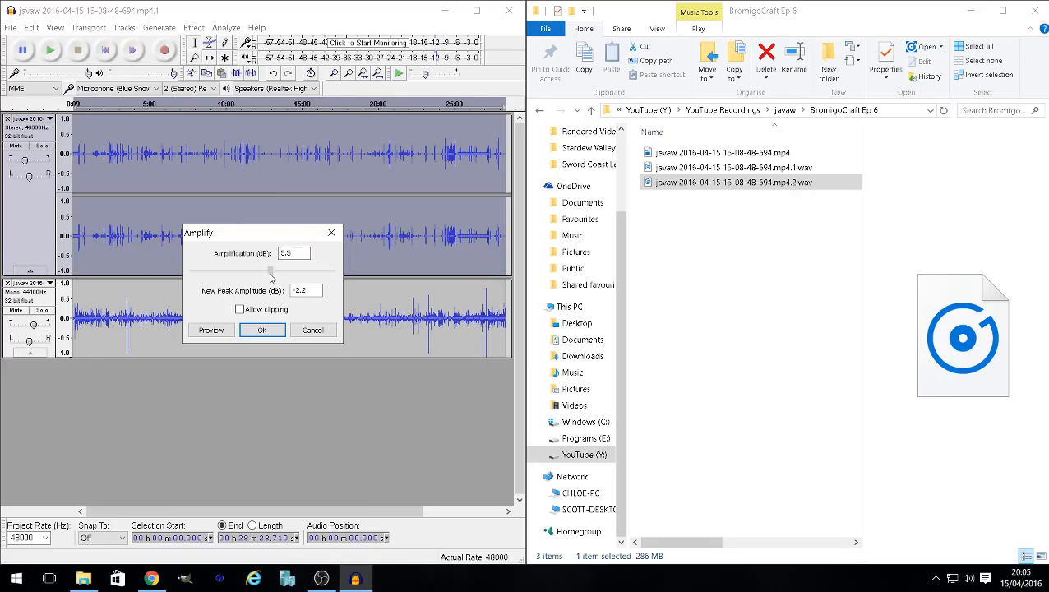
{"action": "left_click", "coordinate": [263, 330]}
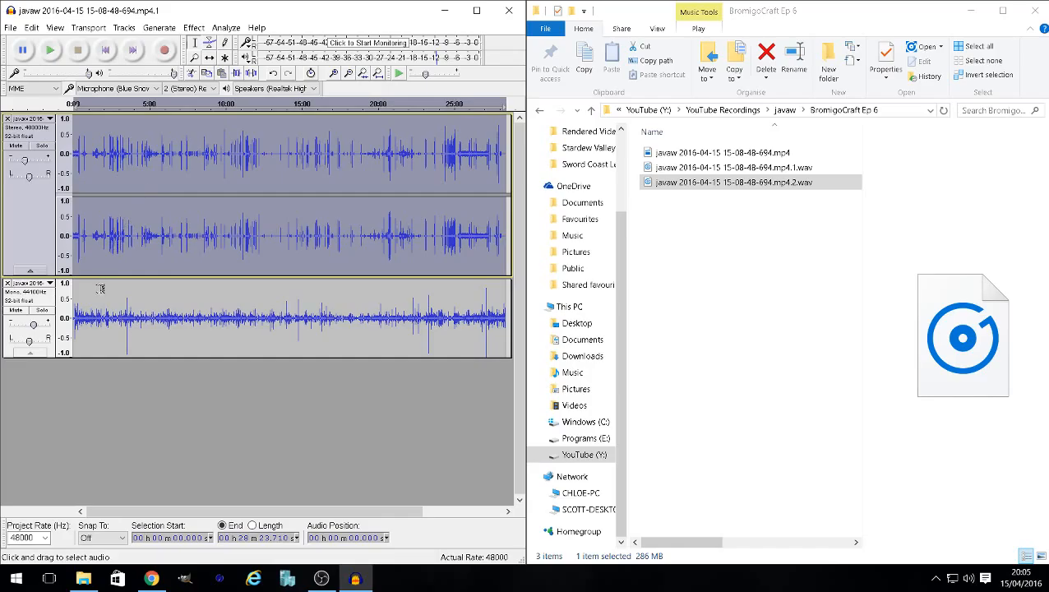
Play the adjusted tracks from about 24 min 43 s to check the new levels, and stop the playback.
{"action": "left_click", "coordinate": [145, 234]}
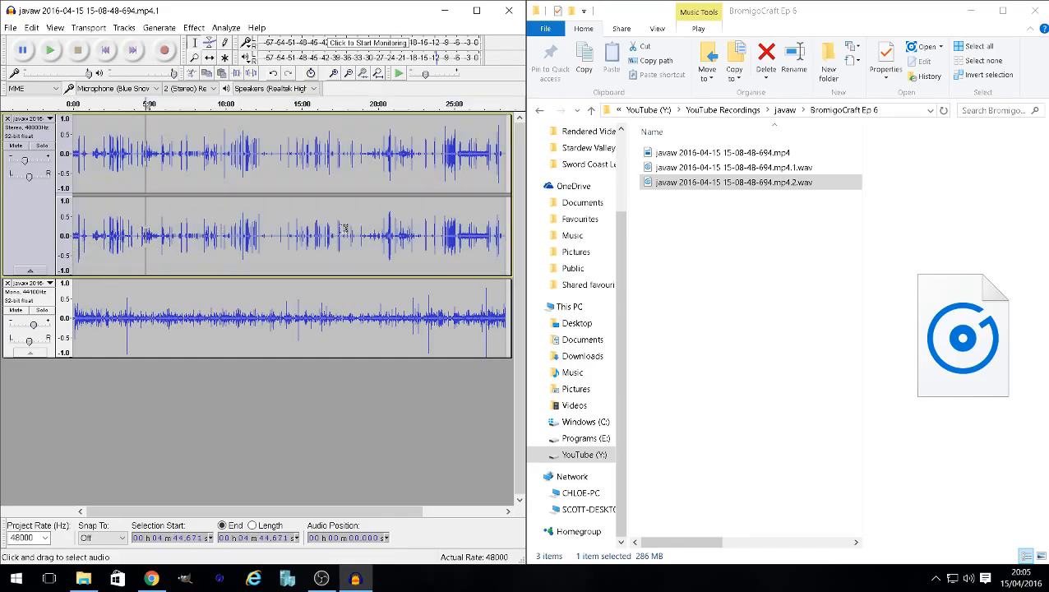
{"action": "left_click", "coordinate": [449, 226]}
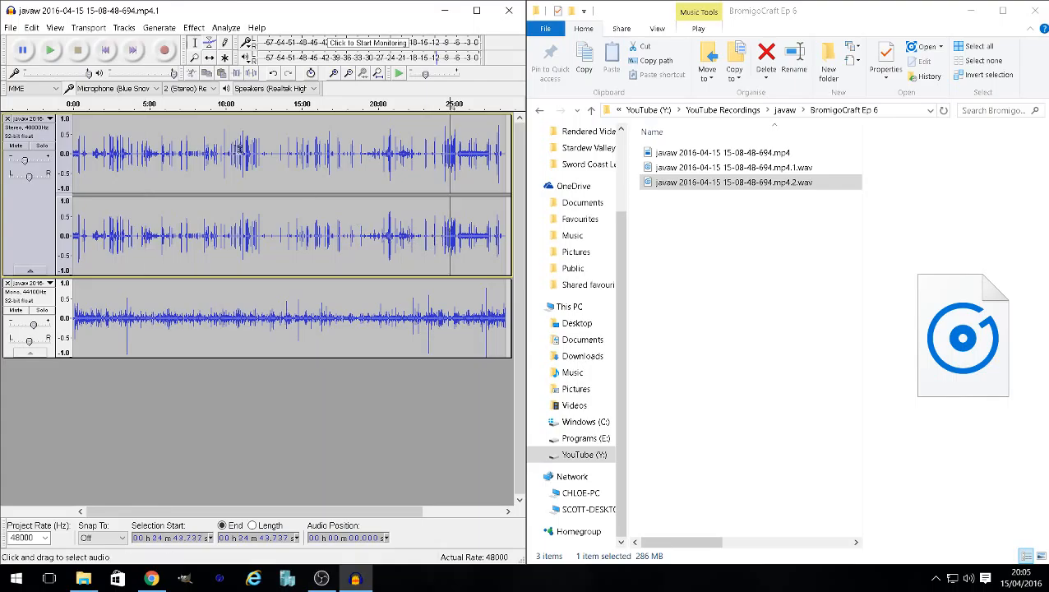
{"action": "left_click", "coordinate": [50, 50]}
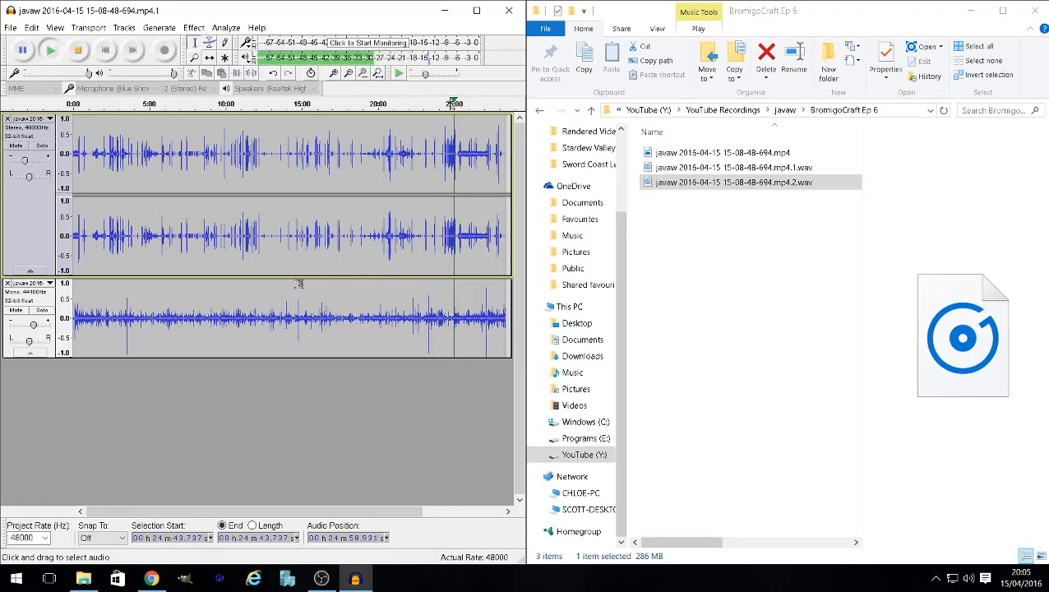
{"action": "left_click", "coordinate": [78, 50]}
{"action": "mouse_move", "coordinate": [26, 162]}
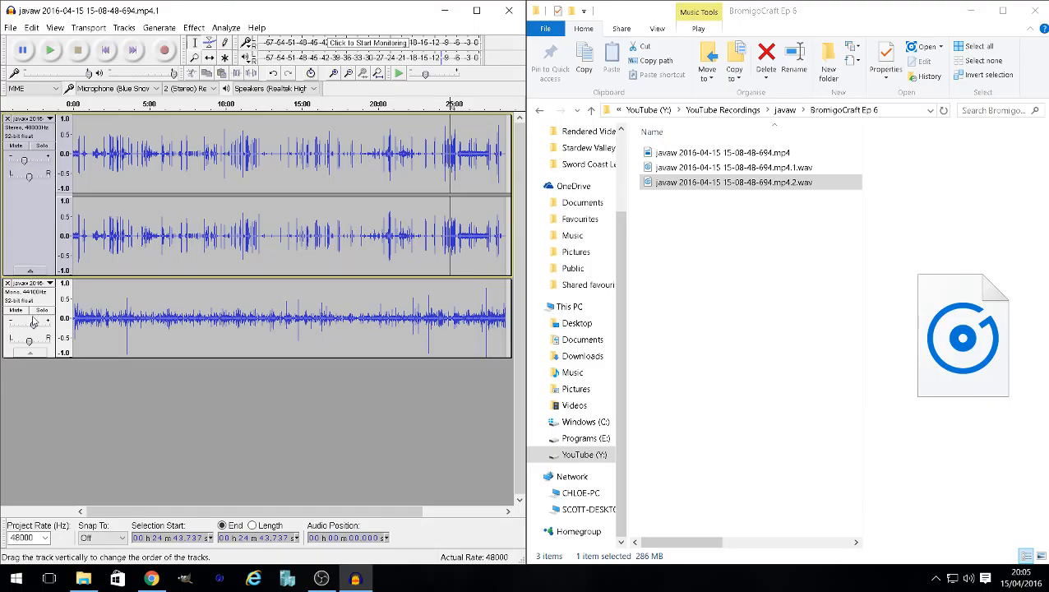
{"action": "mouse_move", "coordinate": [33, 326]}
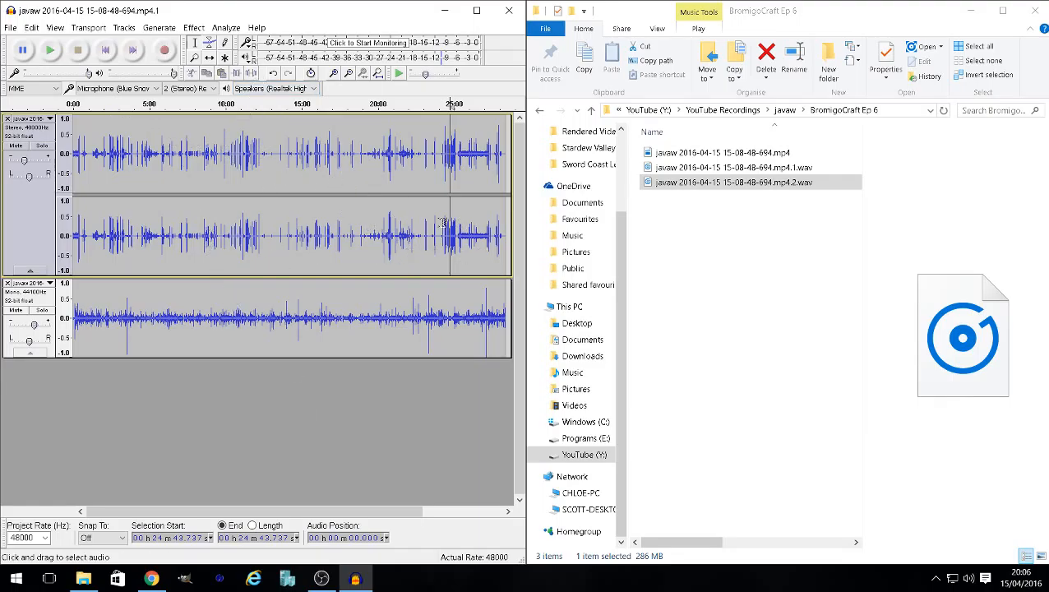
Export the mix as a 16-bit WAV named "Bromigocraft Ep6" into the javaw > BromigoCraft Ep 6 folder, keeping the default metadata.
{"action": "left_click", "coordinate": [11, 28]}
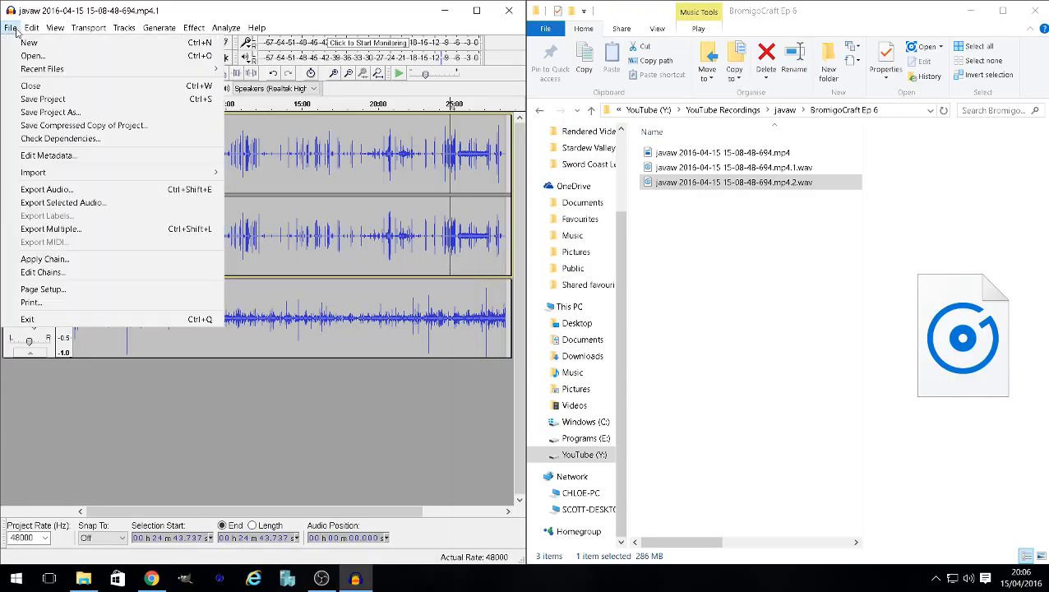
{"action": "left_click", "coordinate": [54, 191]}
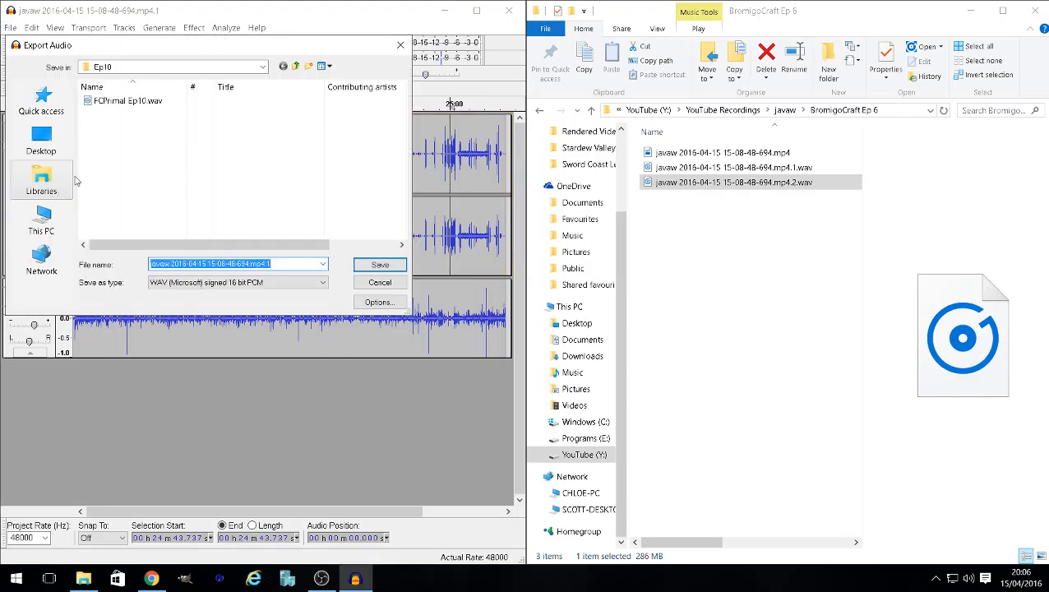
{"action": "left_click", "coordinate": [296, 67]}
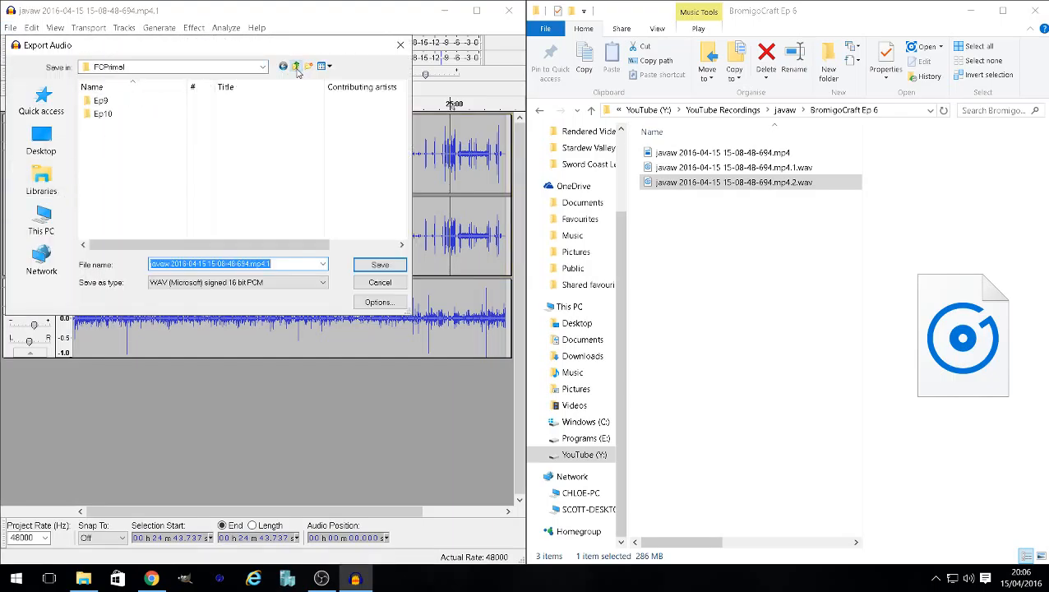
{"action": "left_click", "coordinate": [297, 70]}
{"action": "double_click", "coordinate": [205, 127]}
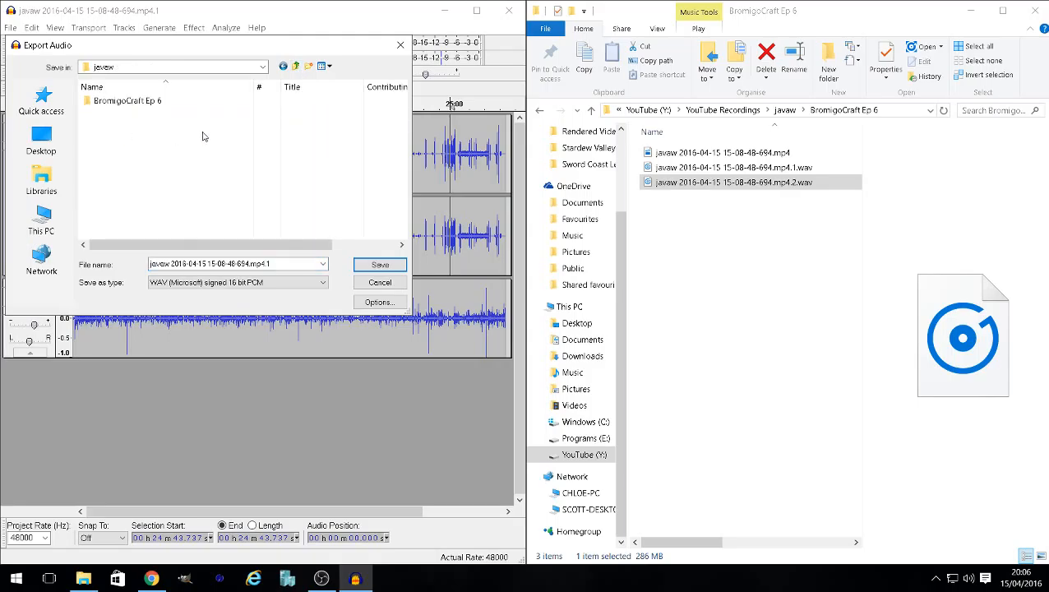
{"action": "double_click", "coordinate": [129, 101]}
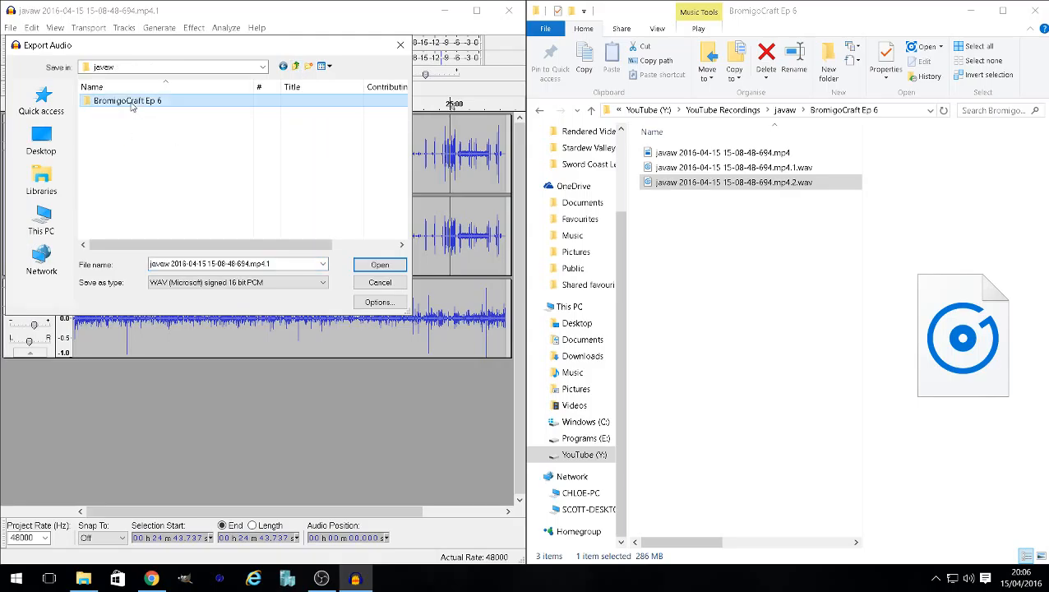
{"action": "triple_click", "coordinate": [152, 263]}
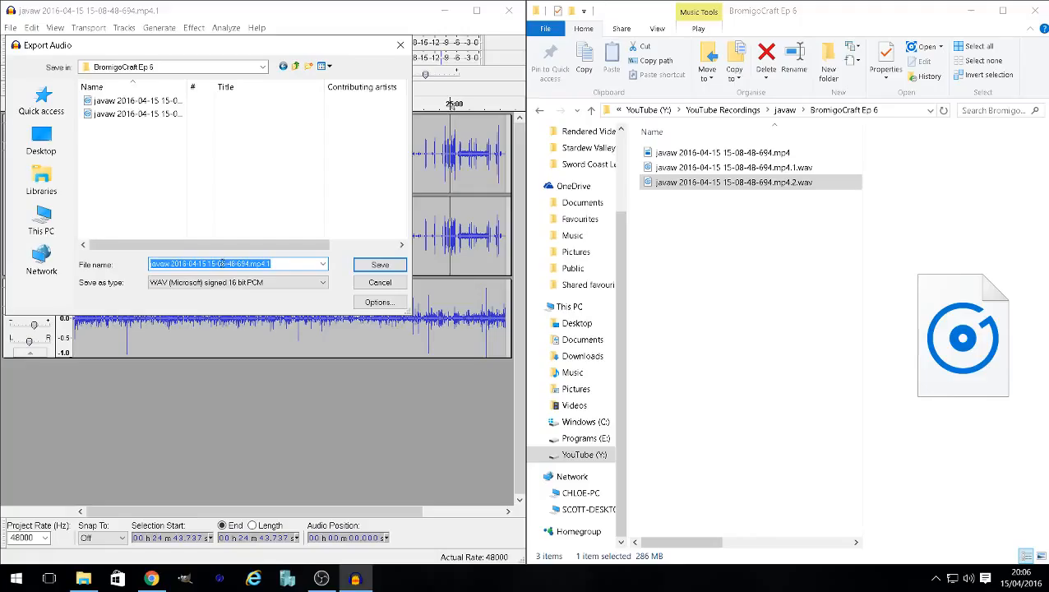
{"action": "type", "text": "BromigoCraft Ep 6"}
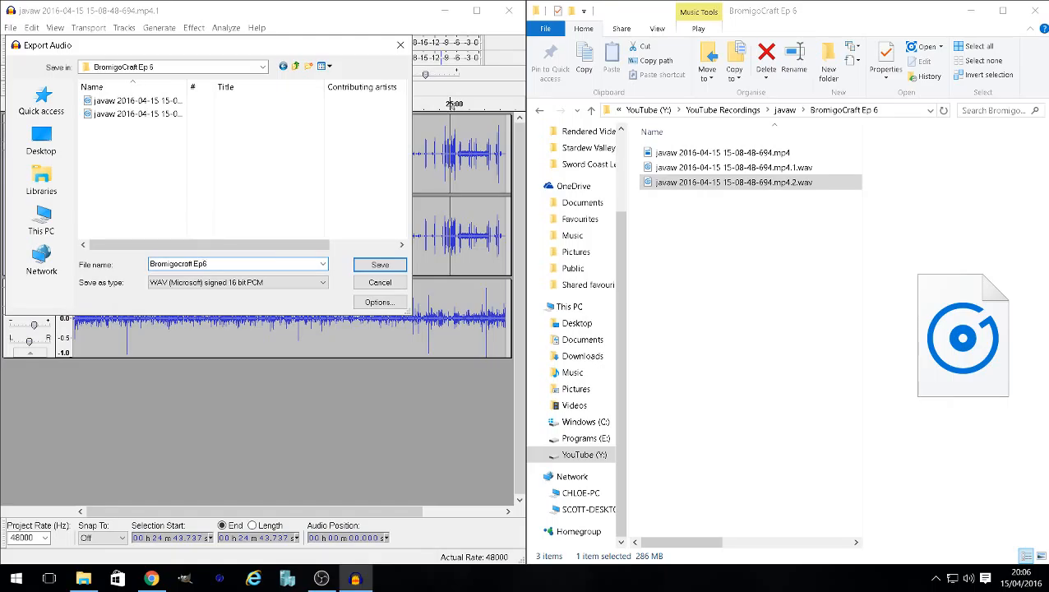
{"action": "key", "text": "Return"}
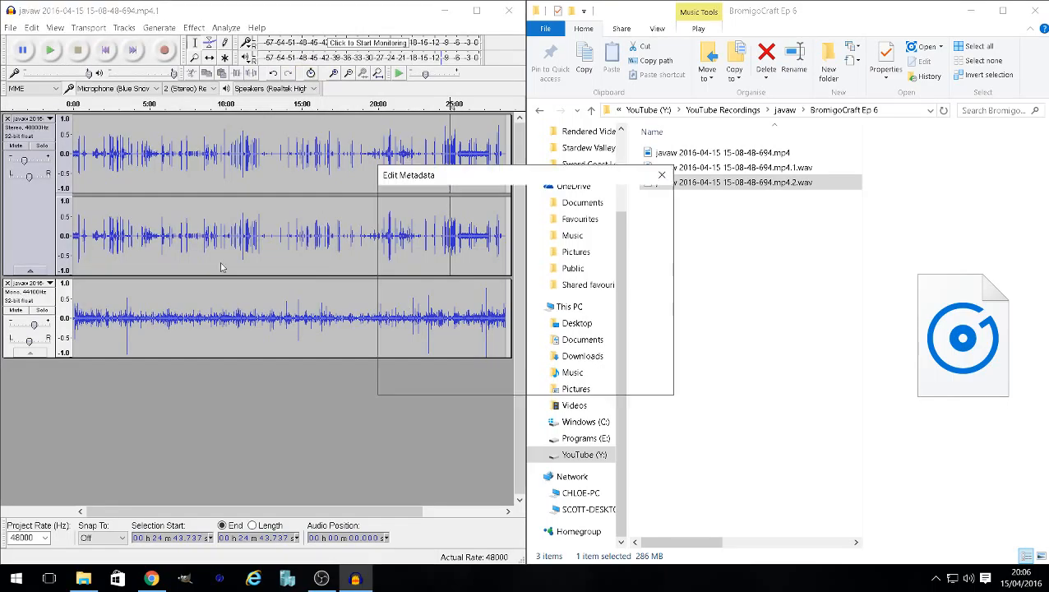
{"action": "key", "text": "Return"}
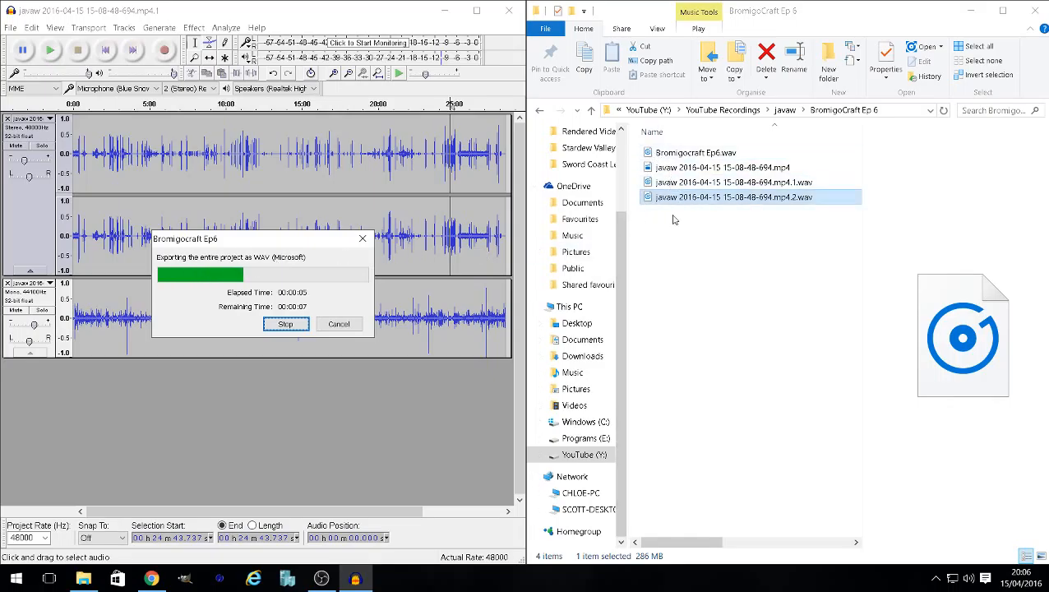
Rename the recorded MP4 video in the BromigoCraft Ep 6 folder as "Bromigocraft Ep6".
{"action": "left_click", "coordinate": [664, 168]}
{"action": "right_click", "coordinate": [664, 170]}
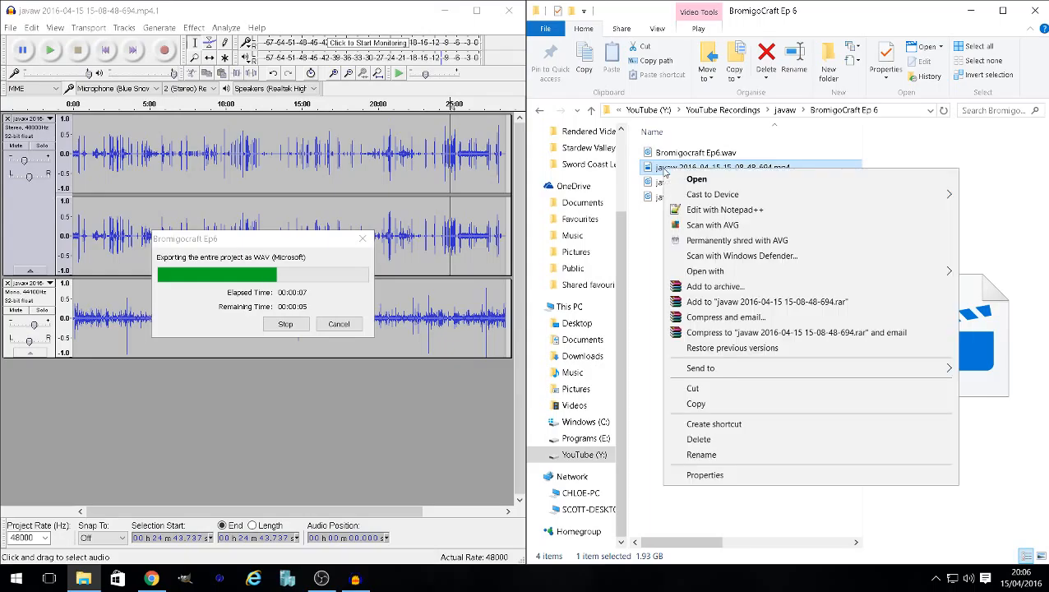
{"action": "left_click", "coordinate": [707, 454]}
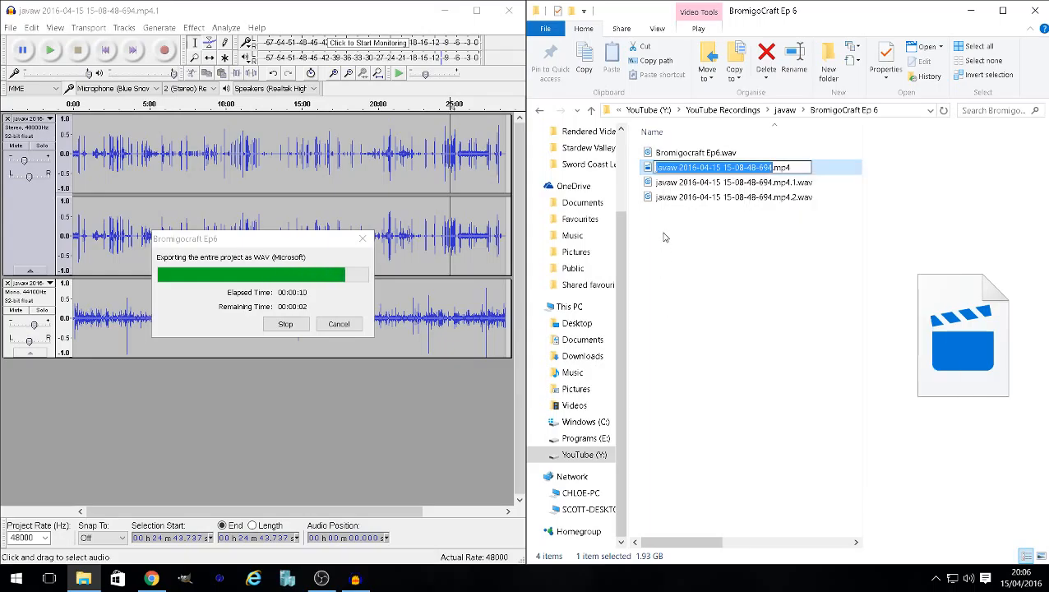
{"action": "type", "text": "Bromigo"}
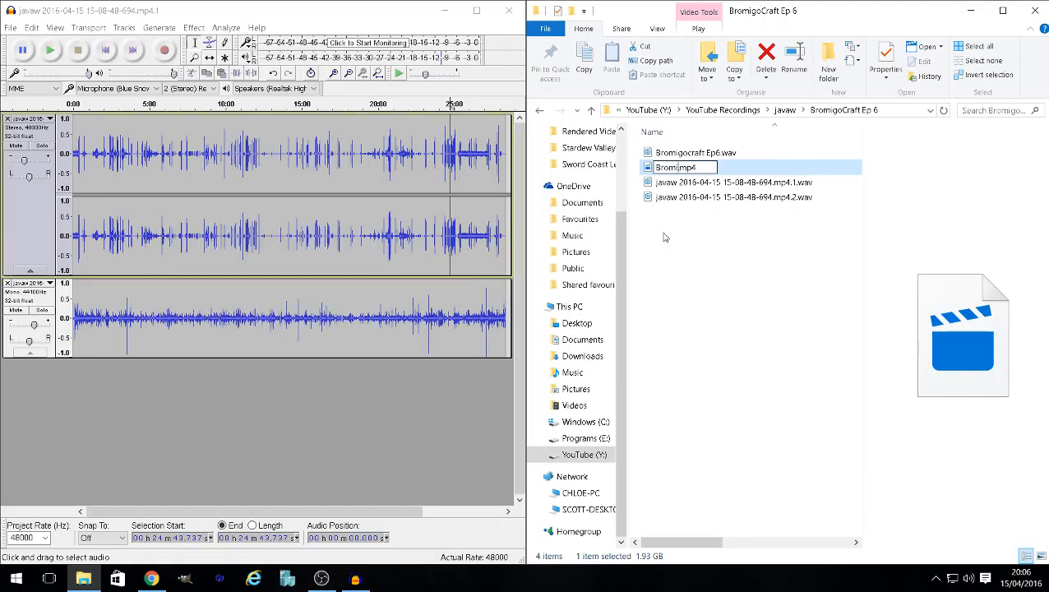
{"action": "type", "text": "craf"}
{"action": "type", "text": "t Ep6"}
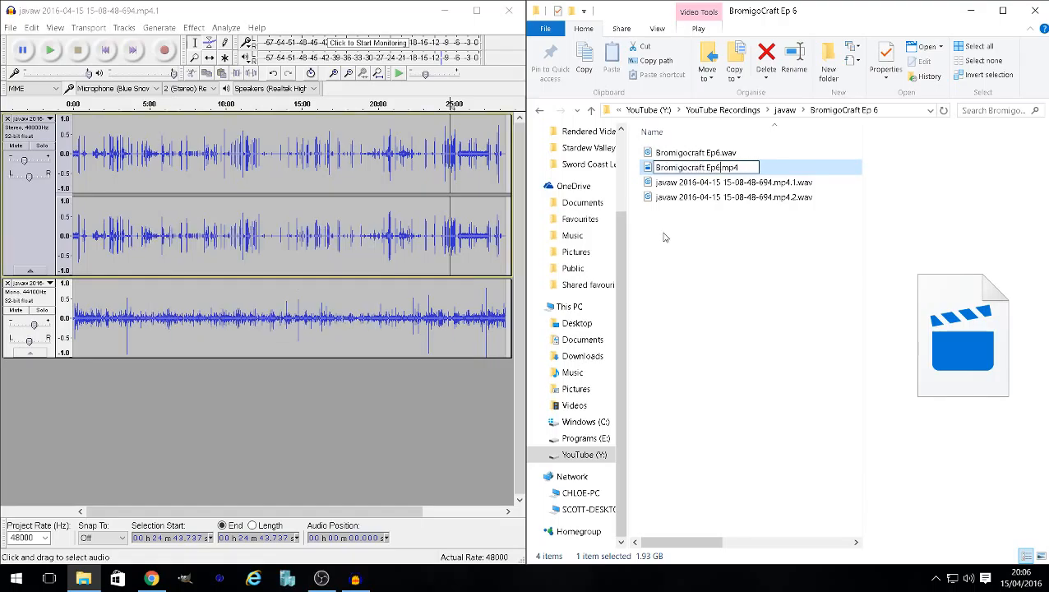
{"action": "key", "text": "Return"}
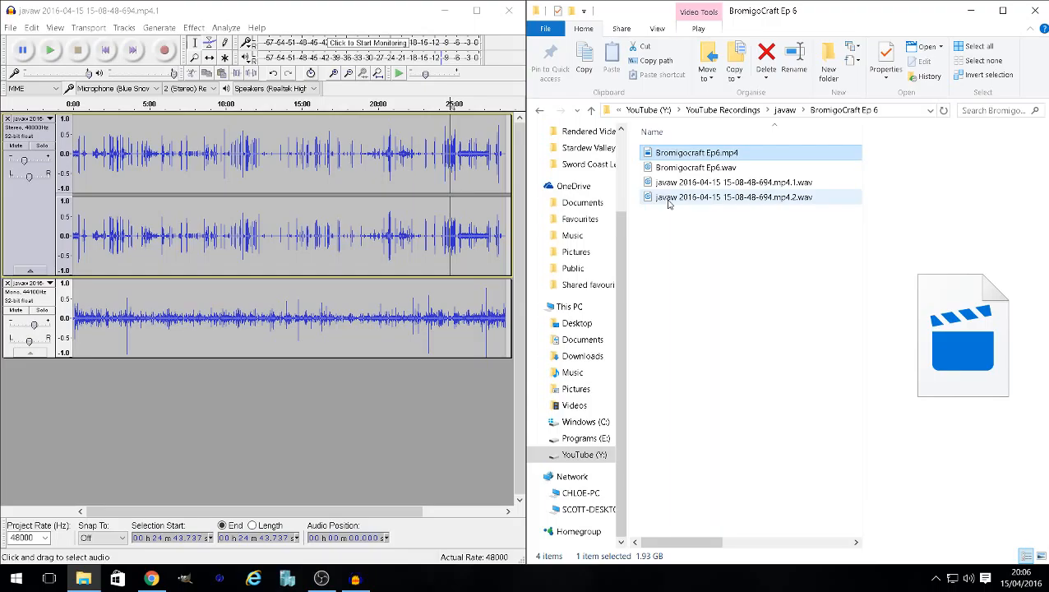
Close Audacity without saving the project, and delete the two original javaw WAV track files from the episode folder.
{"action": "left_click", "coordinate": [508, 10]}
{"action": "left_click", "coordinate": [534, 335]}
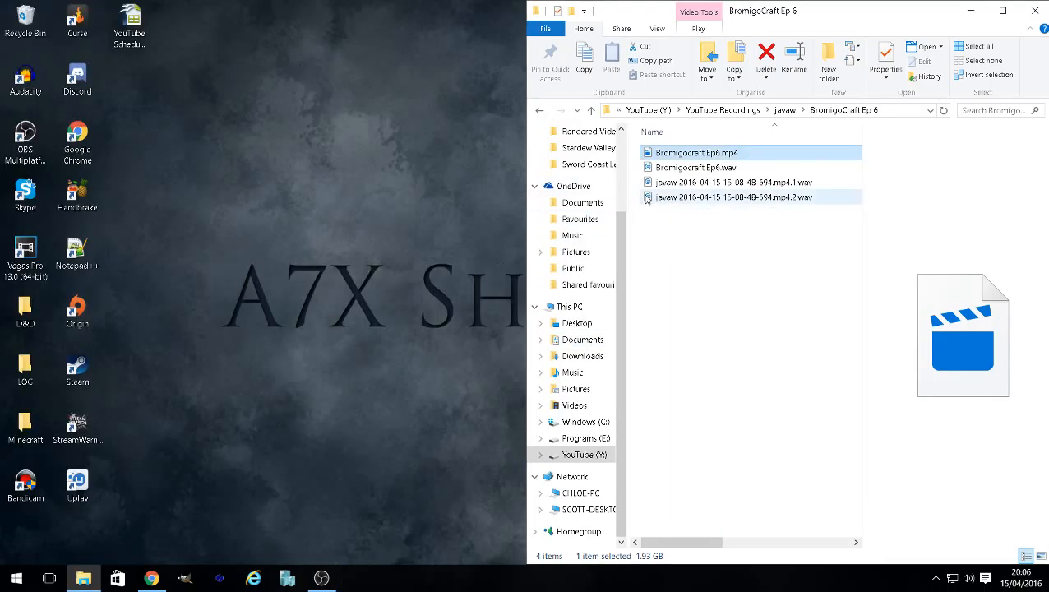
{"action": "left_click", "coordinate": [649, 184]}
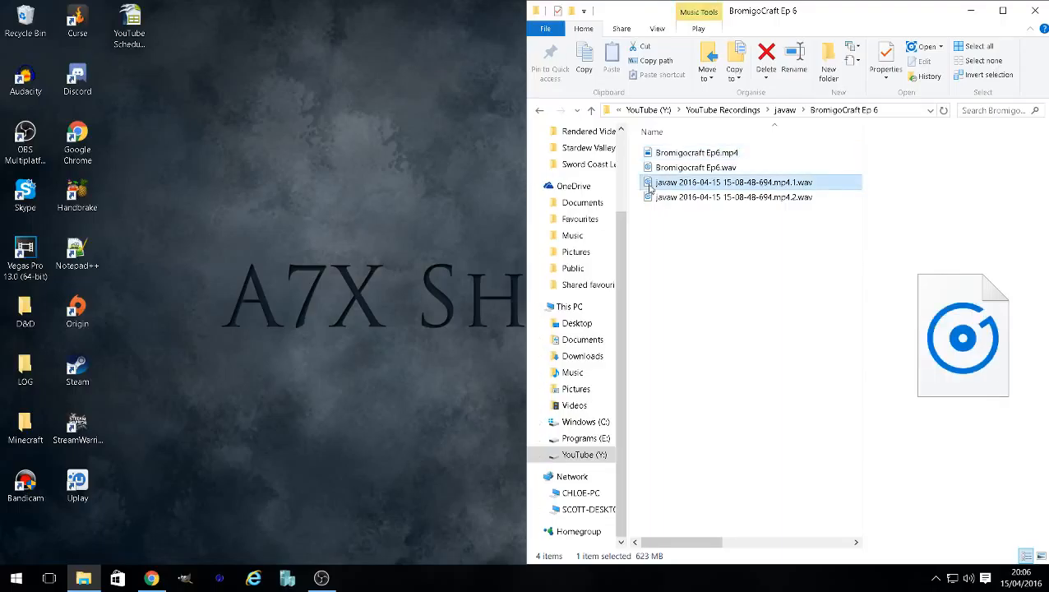
{"action": "left_click", "coordinate": [647, 200], "text": "shift"}
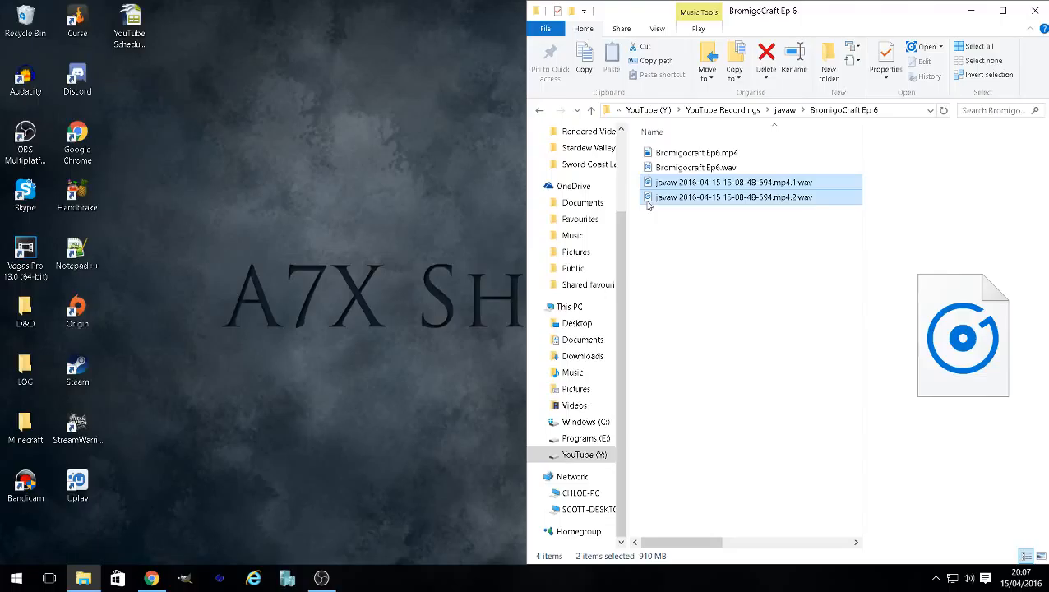
{"action": "key", "text": "Delete"}
{"action": "left_click", "coordinate": [575, 301]}
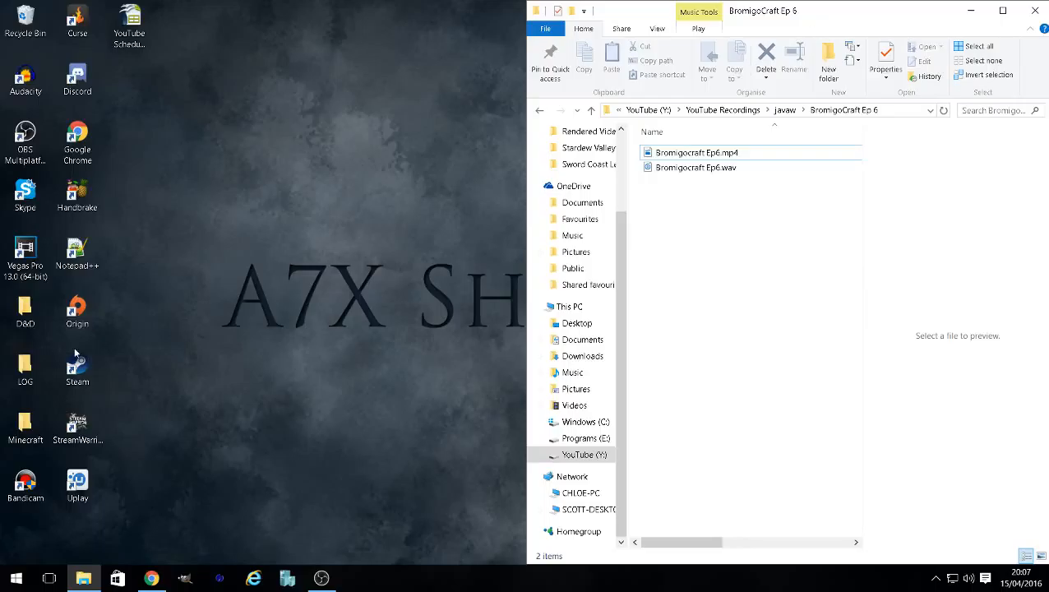
Open Vegas Pro 13.0, and widen its window beside the episode folder after moving the folder window aside.
{"action": "double_click", "coordinate": [36, 254]}
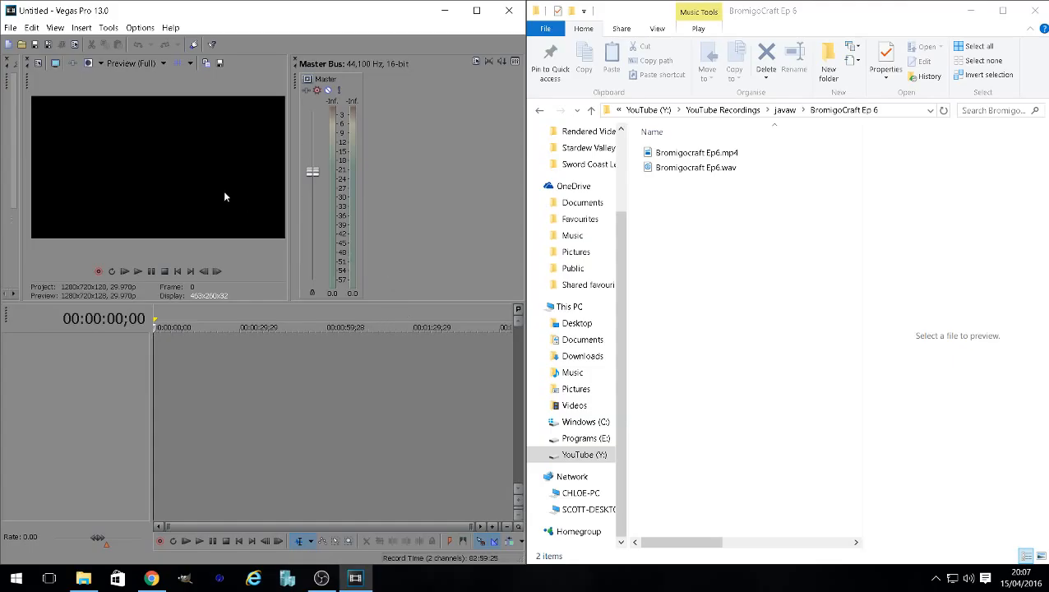
{"action": "left_click", "coordinate": [629, 18]}
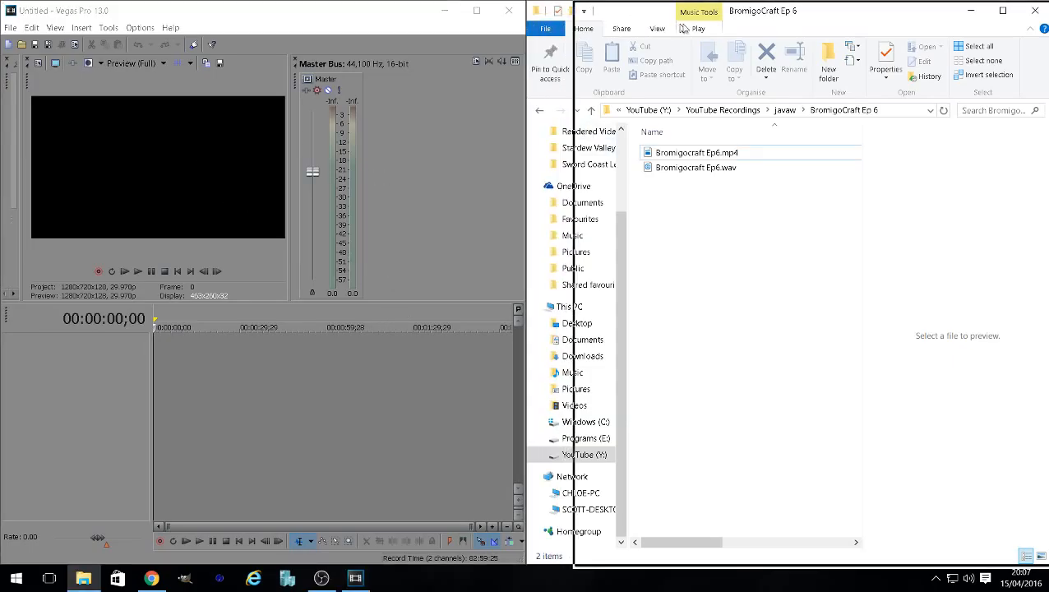
{"action": "left_click_drag", "start_coordinate": [681, 28], "coordinate": [795, 53]}
{"action": "left_click_drag", "start_coordinate": [526, 109], "coordinate": [650, 109]}
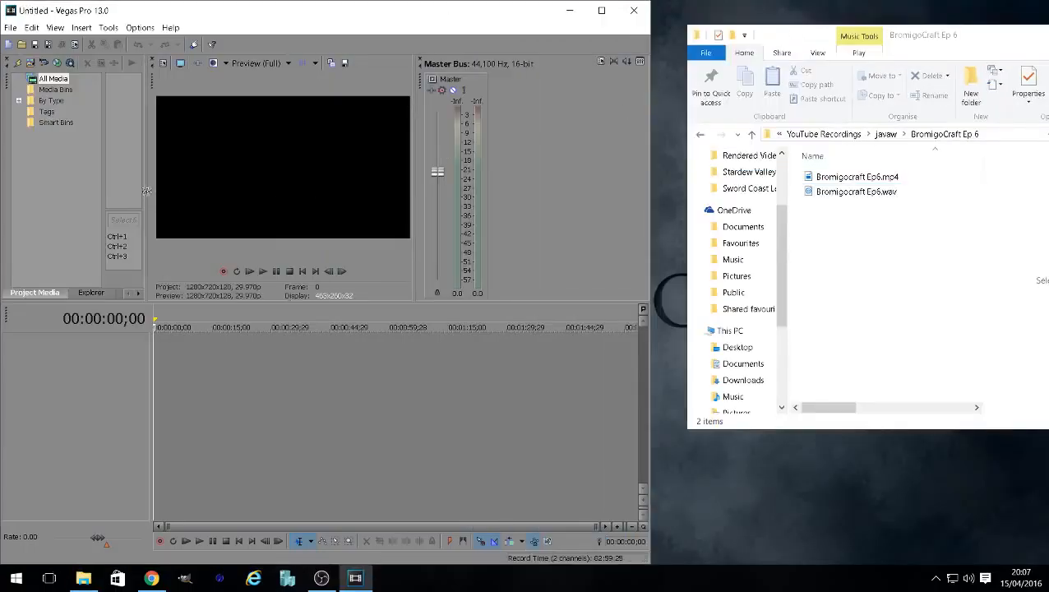
Enlarge the video preview and project media areas, and widen the Vegas Pro window a little more.
{"action": "left_click_drag", "start_coordinate": [416, 159], "coordinate": [512, 159]}
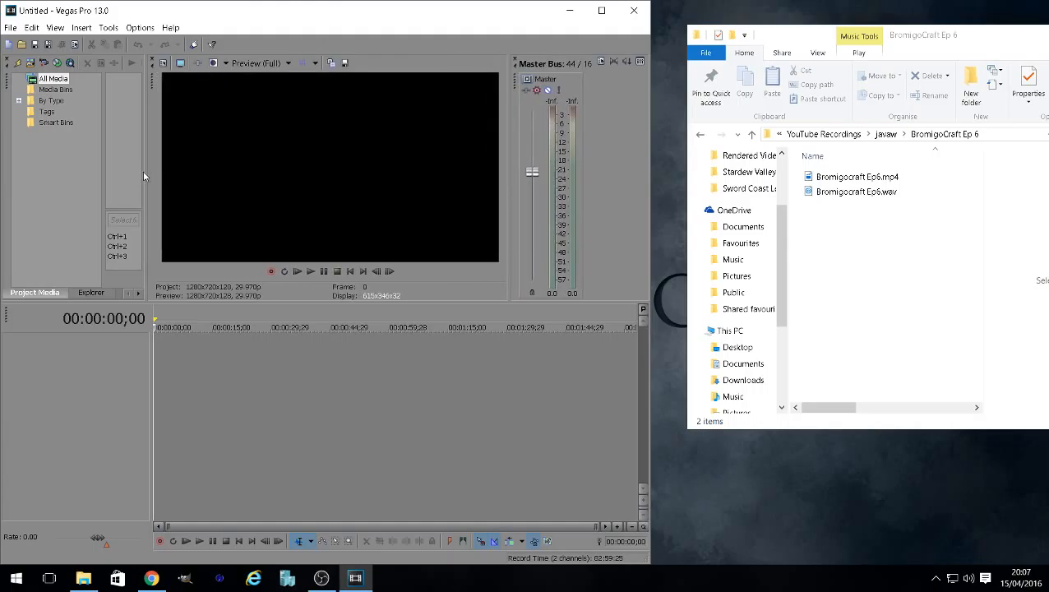
{"action": "left_click_drag", "start_coordinate": [147, 170], "coordinate": [257, 164]}
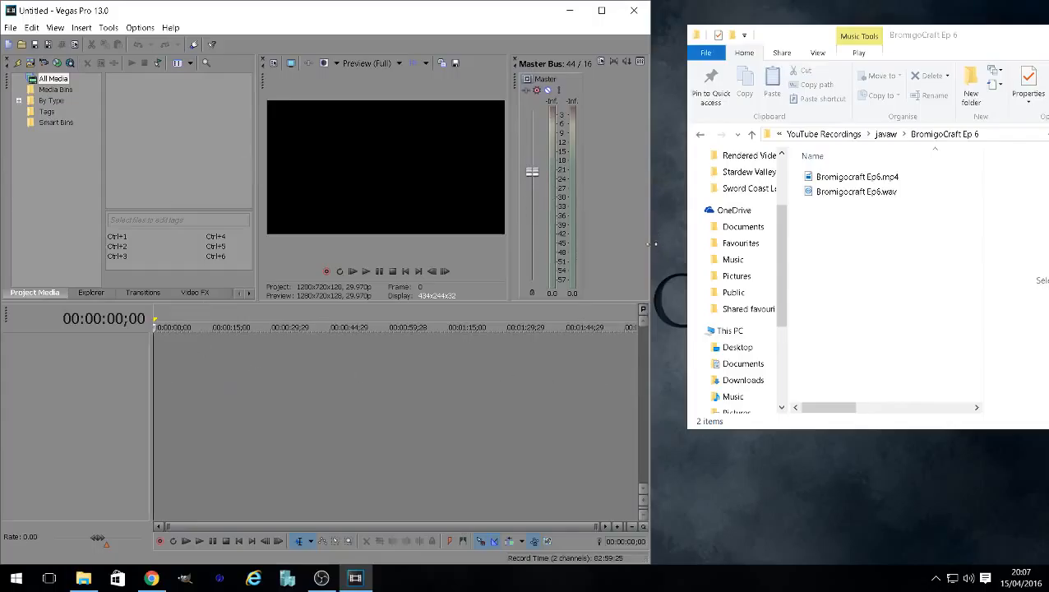
{"action": "left_click_drag", "start_coordinate": [655, 244], "coordinate": [674, 242]}
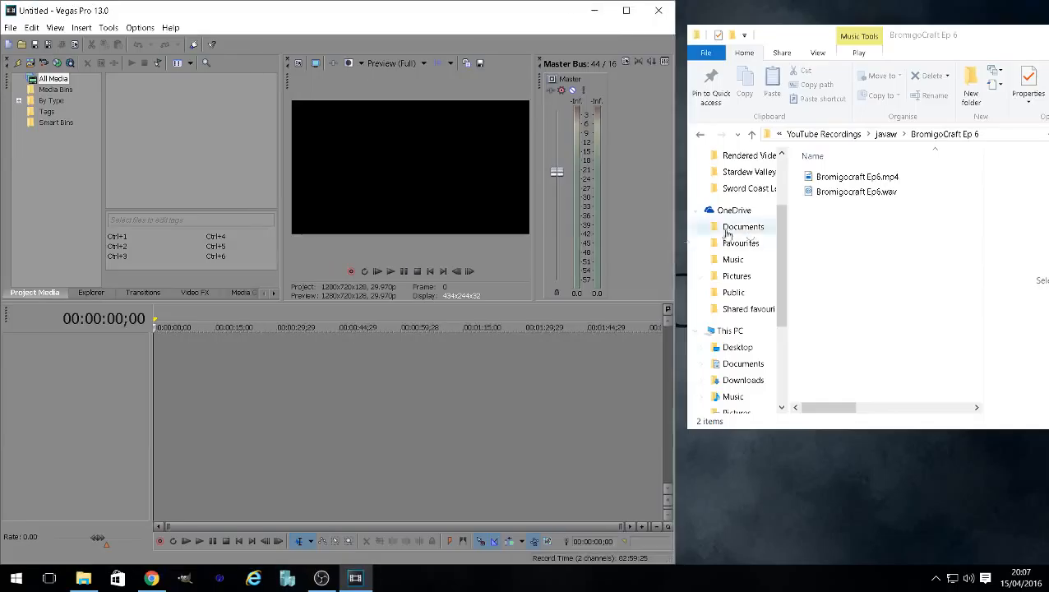
Import Bromigocraft Ep6.mp4 and Bromigocraft Ep6.wav from the episode folder into the project media.
{"action": "left_click", "coordinate": [844, 232]}
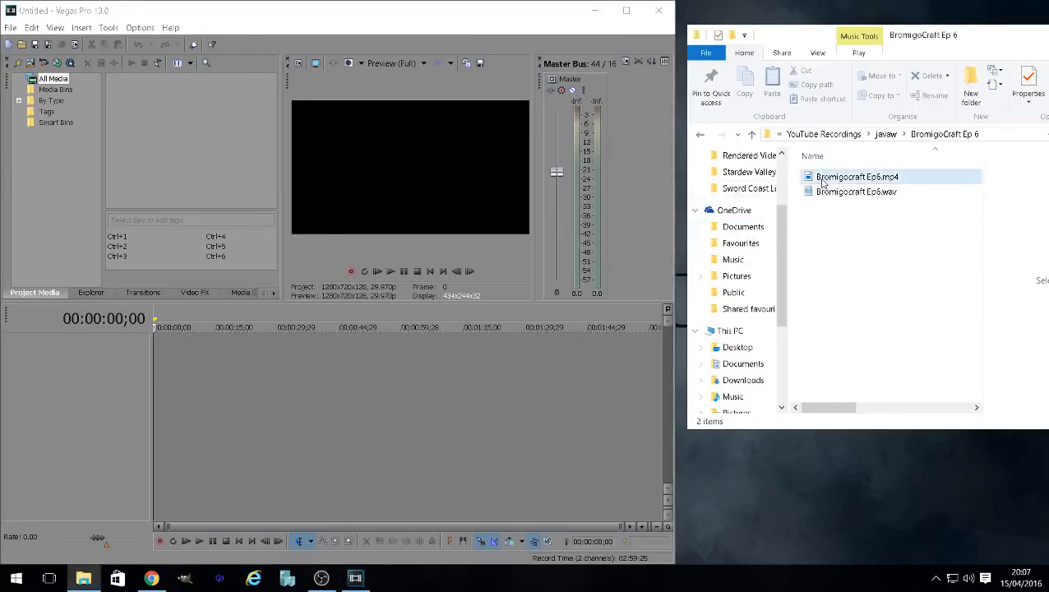
{"action": "left_click_drag", "start_coordinate": [818, 179], "coordinate": [160, 118]}
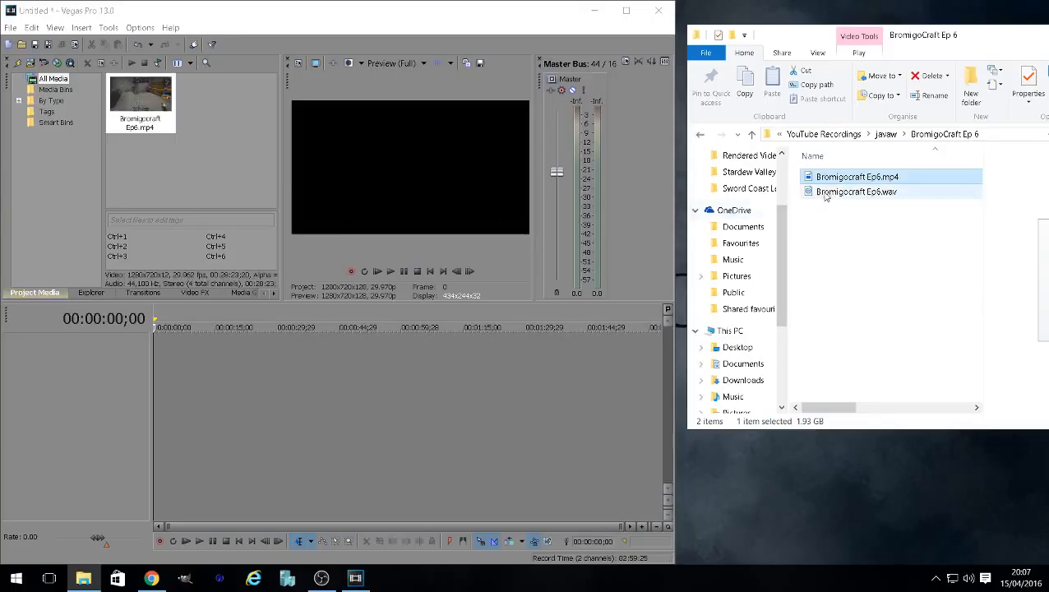
{"action": "left_click_drag", "start_coordinate": [812, 194], "coordinate": [219, 111]}
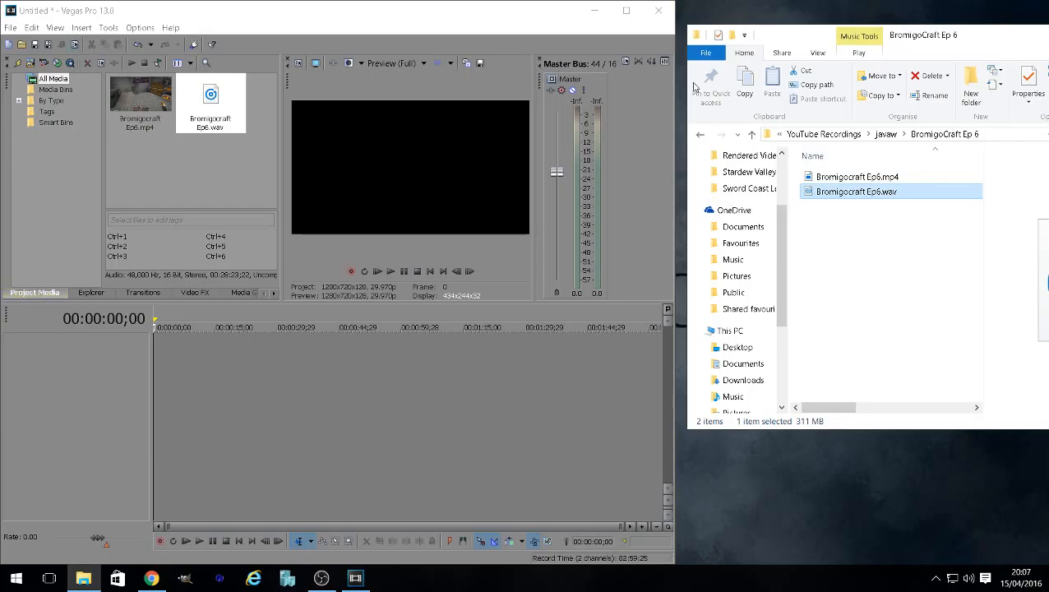
Import A2G.mp4 into the project media from Production Materials > Lets Plays > Bromigocraft on the YouTube (Y:) drive.
{"action": "left_click_drag", "start_coordinate": [783, 289], "coordinate": [787, 339]}
{"action": "left_click", "coordinate": [742, 374]}
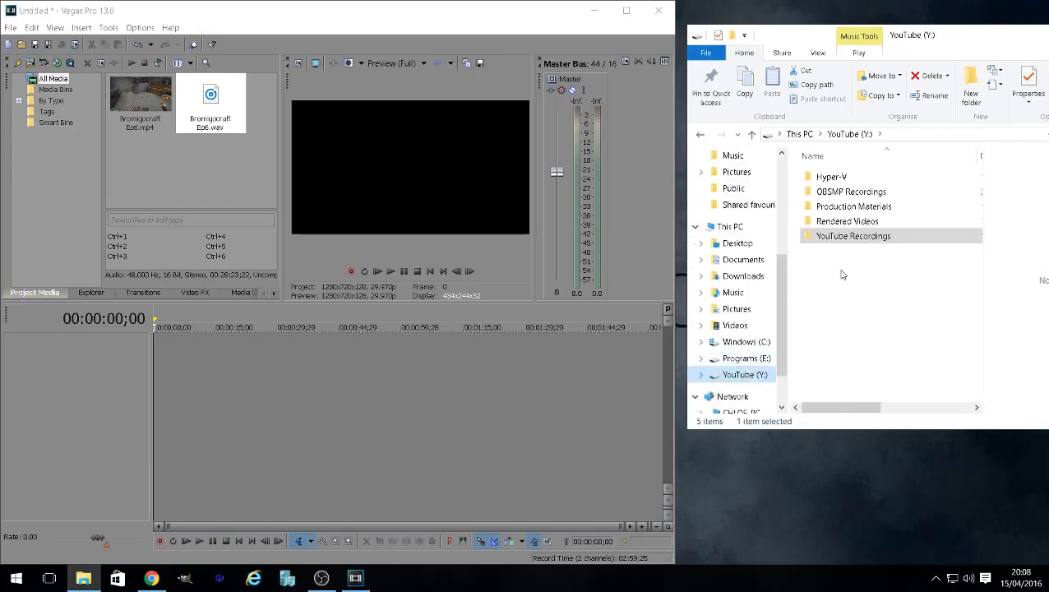
{"action": "double_click", "coordinate": [850, 207]}
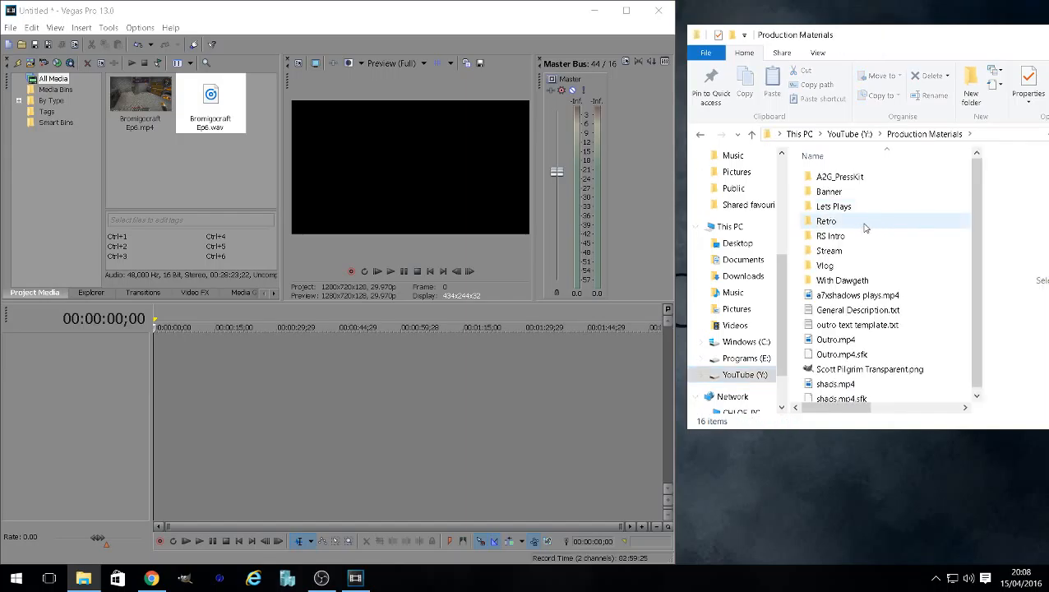
{"action": "double_click", "coordinate": [832, 206]}
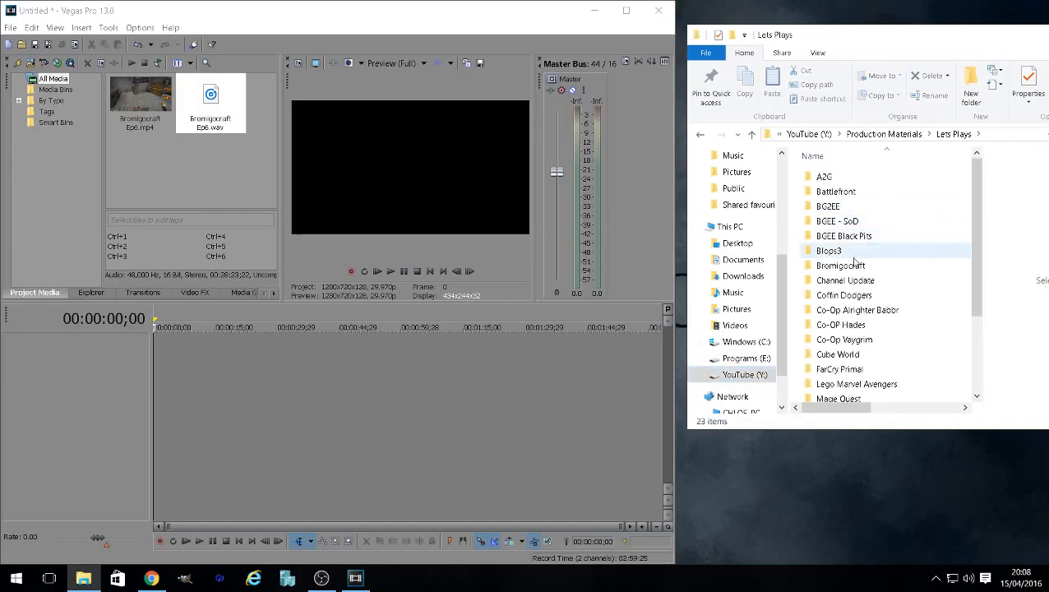
{"action": "double_click", "coordinate": [854, 263]}
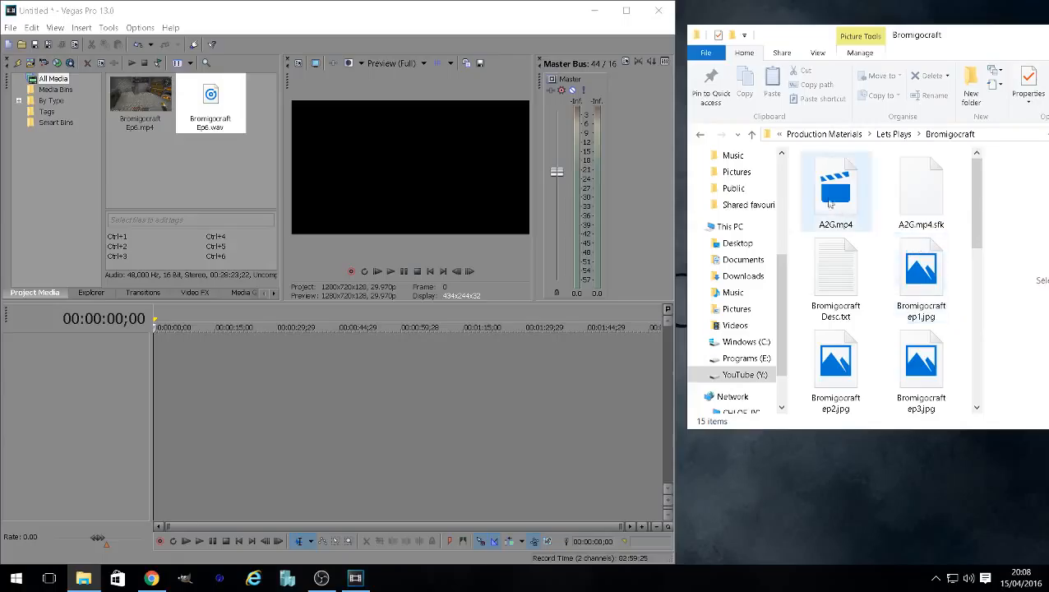
{"action": "left_click_drag", "start_coordinate": [834, 200], "coordinate": [145, 193]}
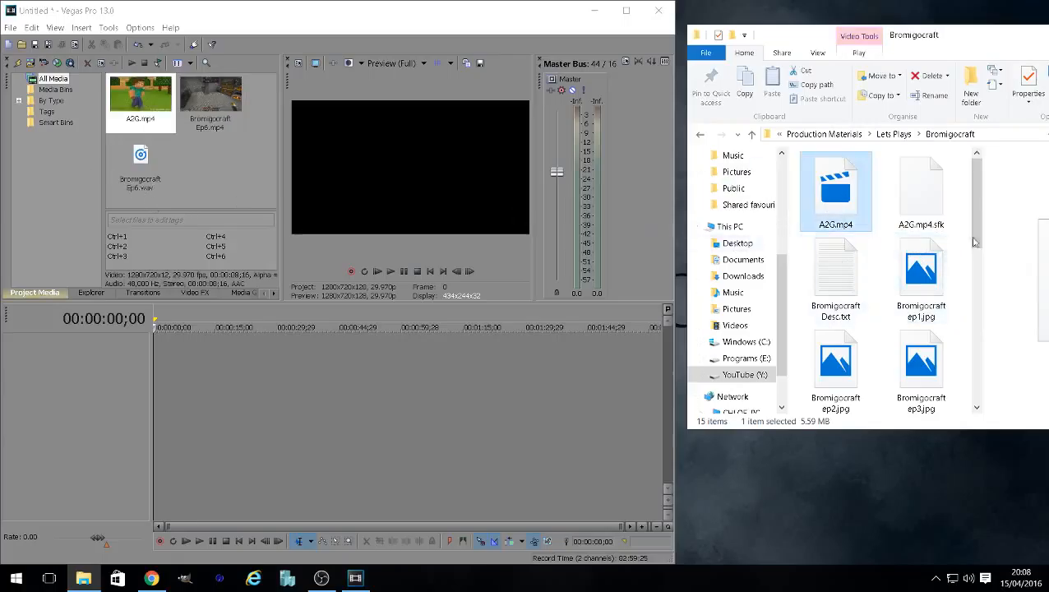
Import Bromigocraft Intro.mp4 and Bromigocraft Outro.mp4 from the same folder into the project media.
{"action": "left_click_drag", "start_coordinate": [973, 241], "coordinate": [243, 188]}
{"action": "left_click_drag", "start_coordinate": [978, 313], "coordinate": [981, 346]}
{"action": "left_click", "coordinate": [925, 294]}
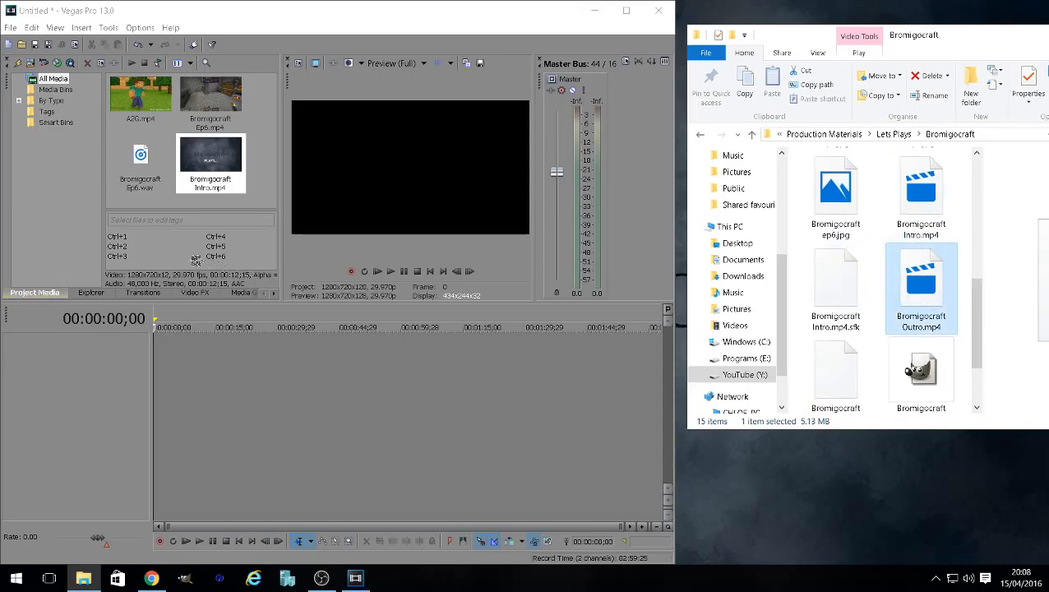
{"action": "left_click_drag", "start_coordinate": [154, 211], "coordinate": [154, 212]}
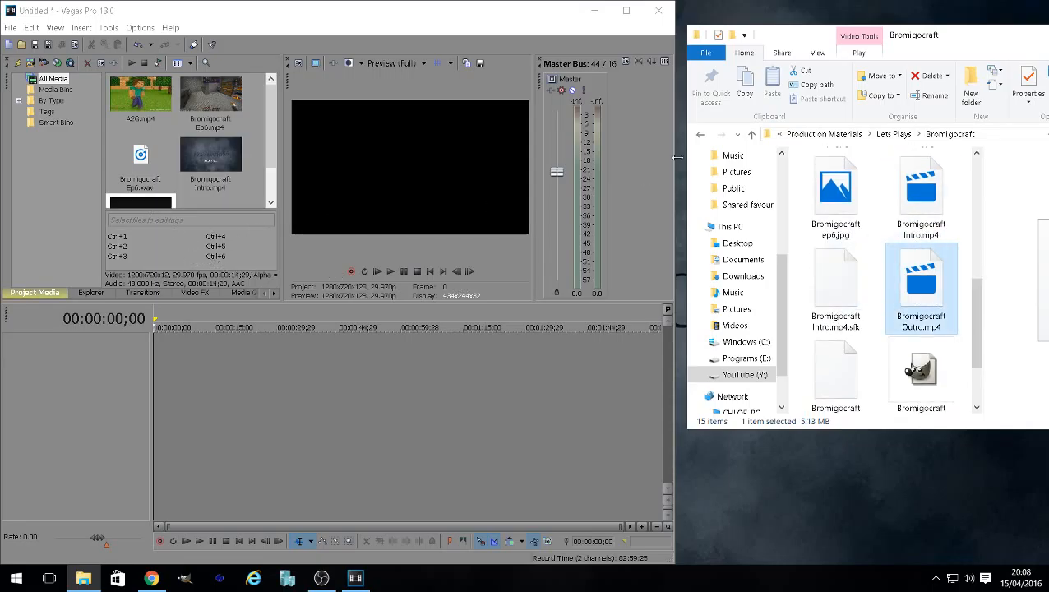
{"action": "left_click_drag", "start_coordinate": [800, 35], "coordinate": [524, 50]}
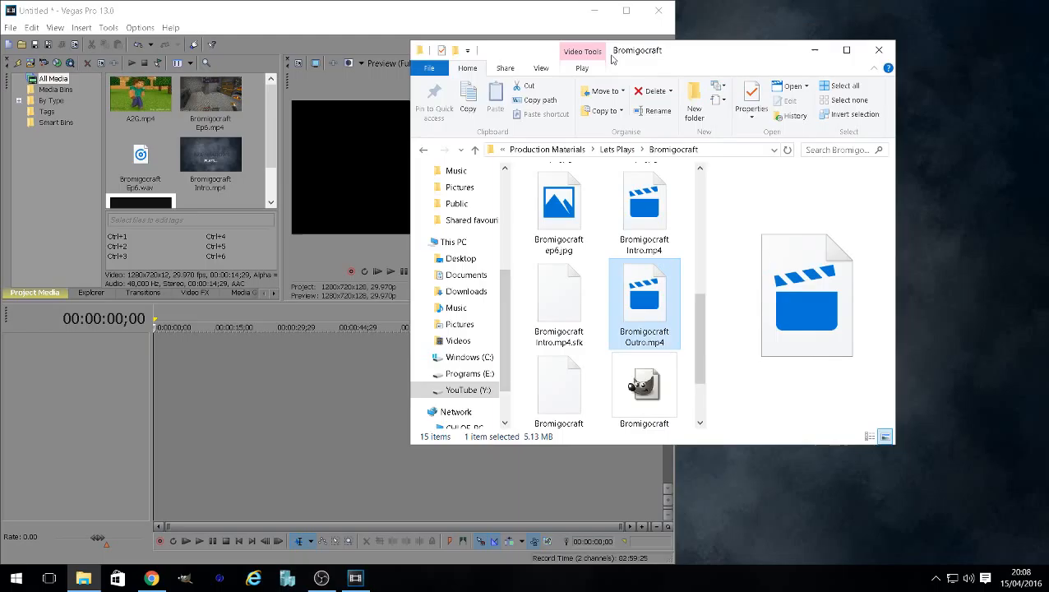
Minimise the Bromigocraft folder window and maximise the Vegas Pro window.
{"action": "left_click", "coordinate": [816, 51]}
{"action": "left_click_drag", "start_coordinate": [464, 14], "coordinate": [485, 66]}
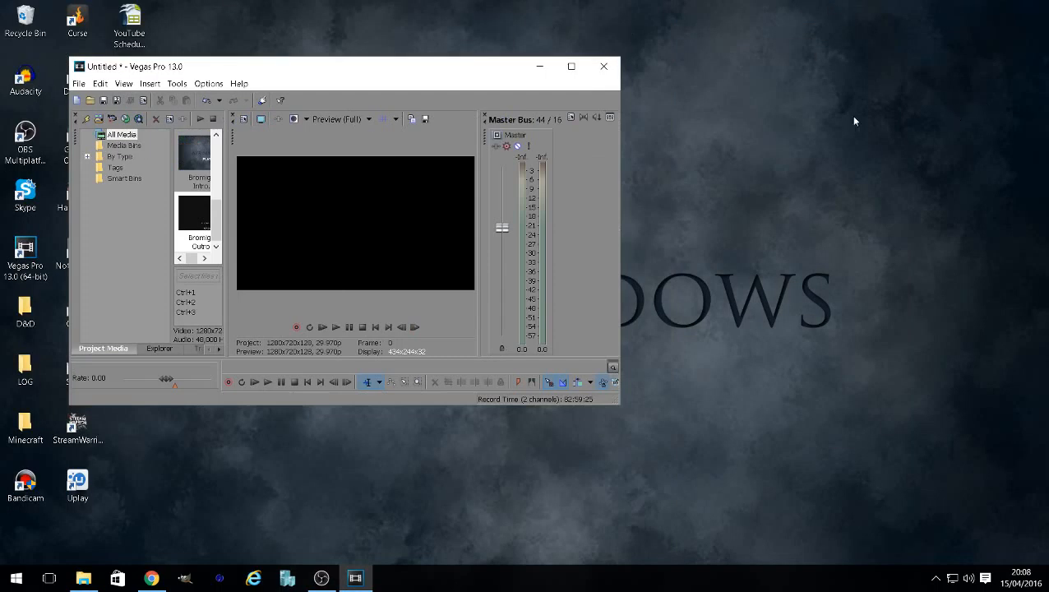
{"action": "double_click", "coordinate": [485, 66]}
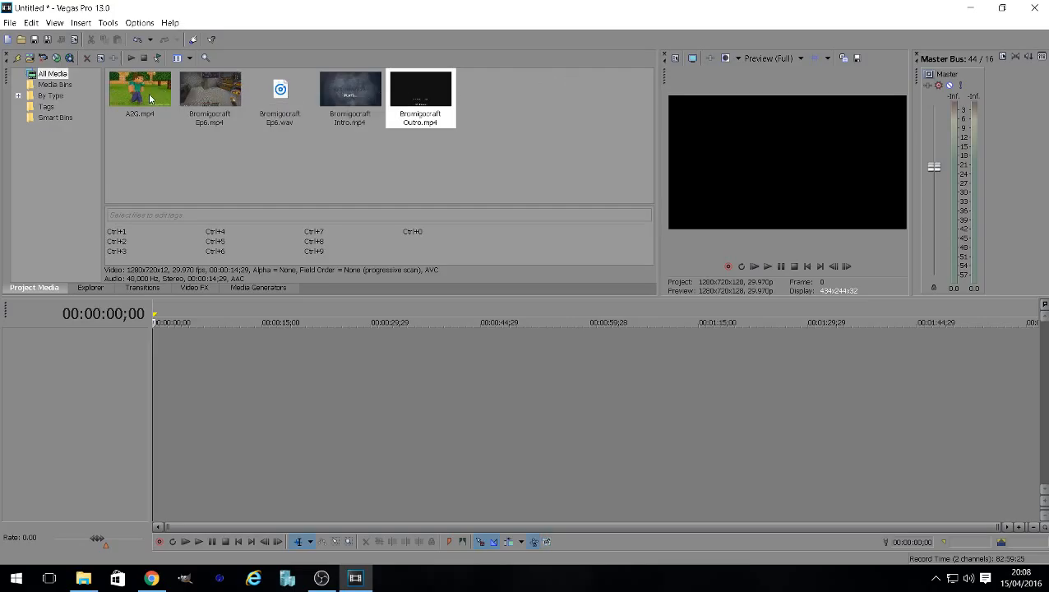
Place A2G.mp4 at the start of the timeline without matching the project video settings to it, and play it back.
{"action": "left_click_drag", "start_coordinate": [143, 97], "coordinate": [209, 350]}
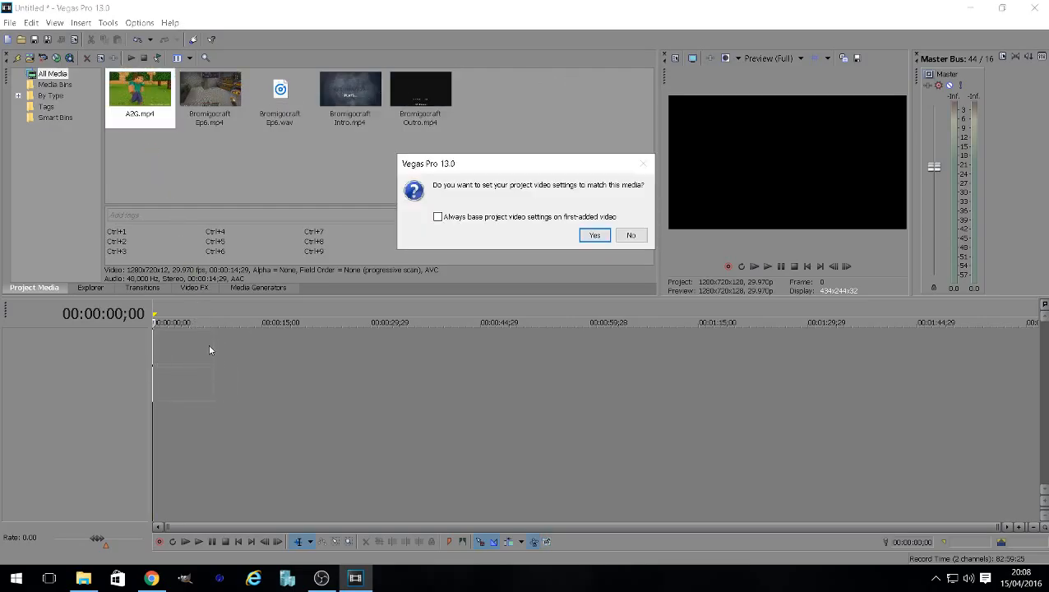
{"action": "left_click", "coordinate": [630, 235]}
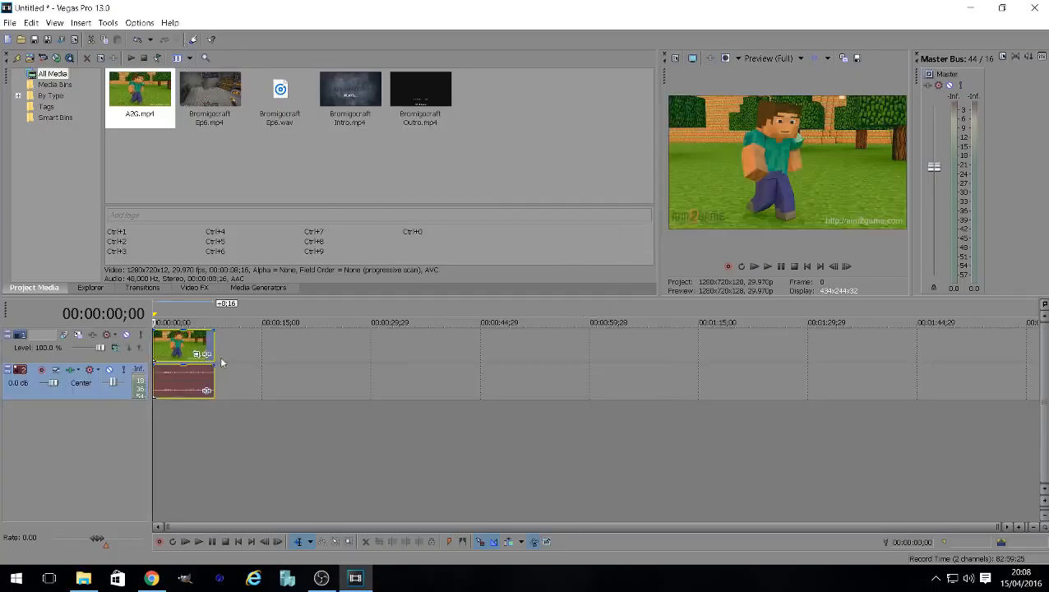
{"action": "scroll", "coordinate": [252, 355], "scroll_direction": "up", "scroll_amount": 8}
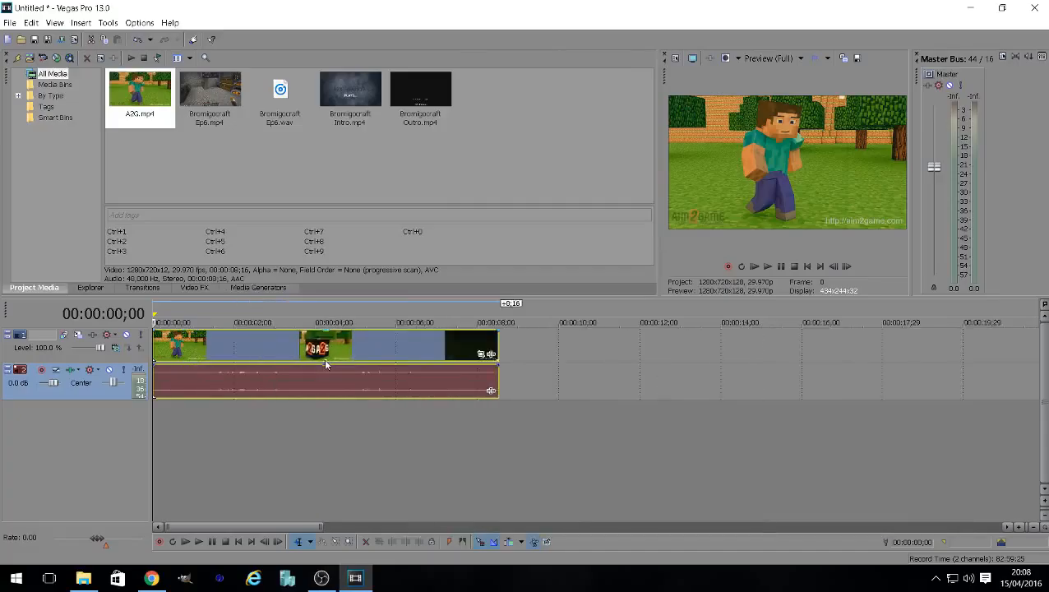
{"action": "left_click", "coordinate": [198, 541]}
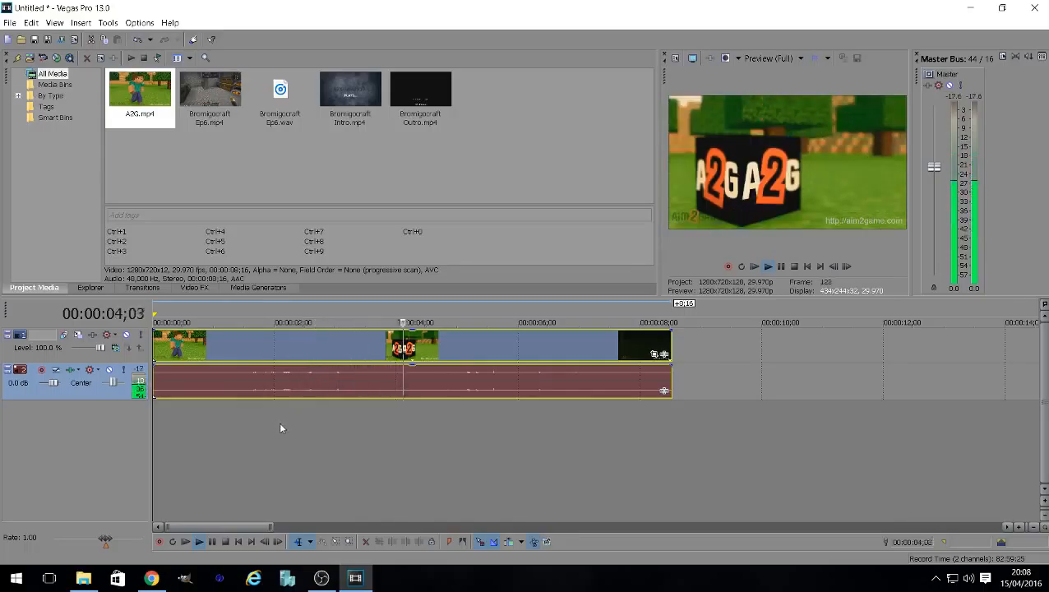
{"action": "left_click", "coordinate": [226, 542]}
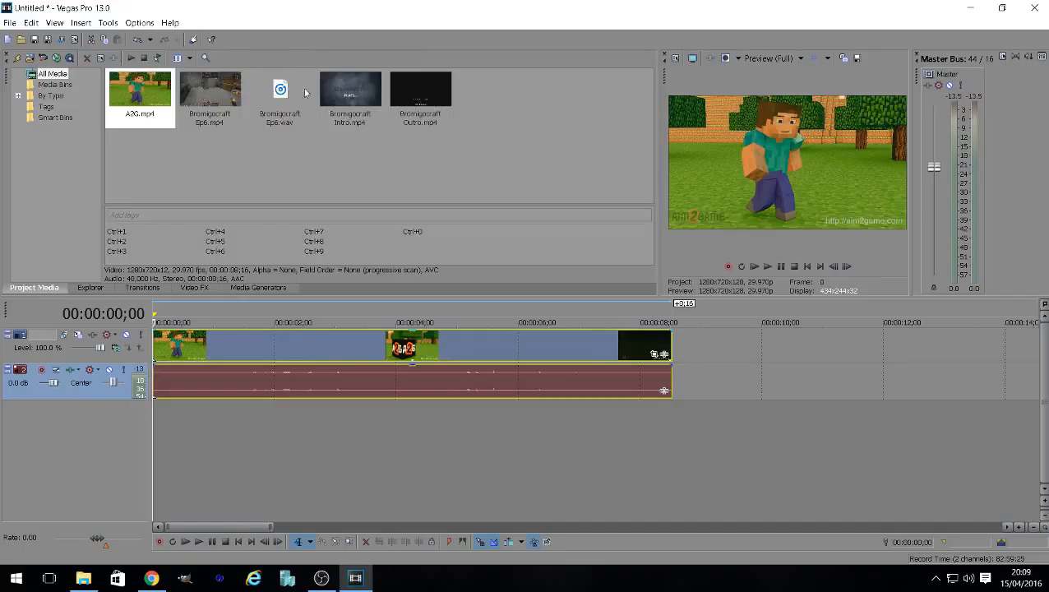
Add Bromigocraft Intro.mp4 after the A2G clip with a crossfade of about 1;05 and play back the transition.
{"action": "left_click", "coordinate": [206, 90]}
{"action": "left_click", "coordinate": [350, 97]}
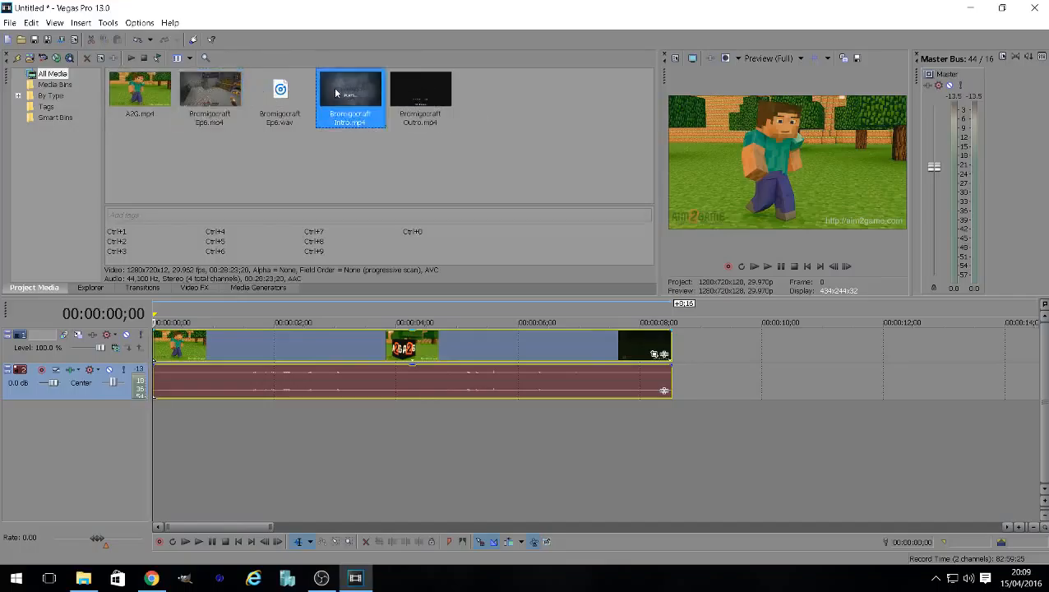
{"action": "left_click_drag", "start_coordinate": [350, 100], "coordinate": [688, 372]}
{"action": "left_click_drag", "start_coordinate": [767, 353], "coordinate": [687, 362]}
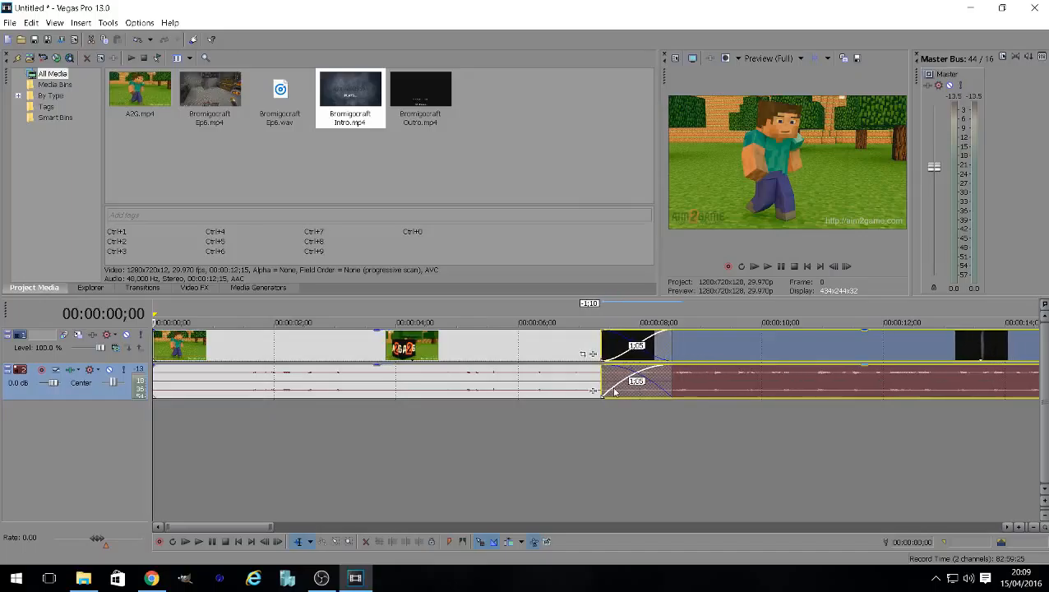
{"action": "left_click", "coordinate": [574, 414]}
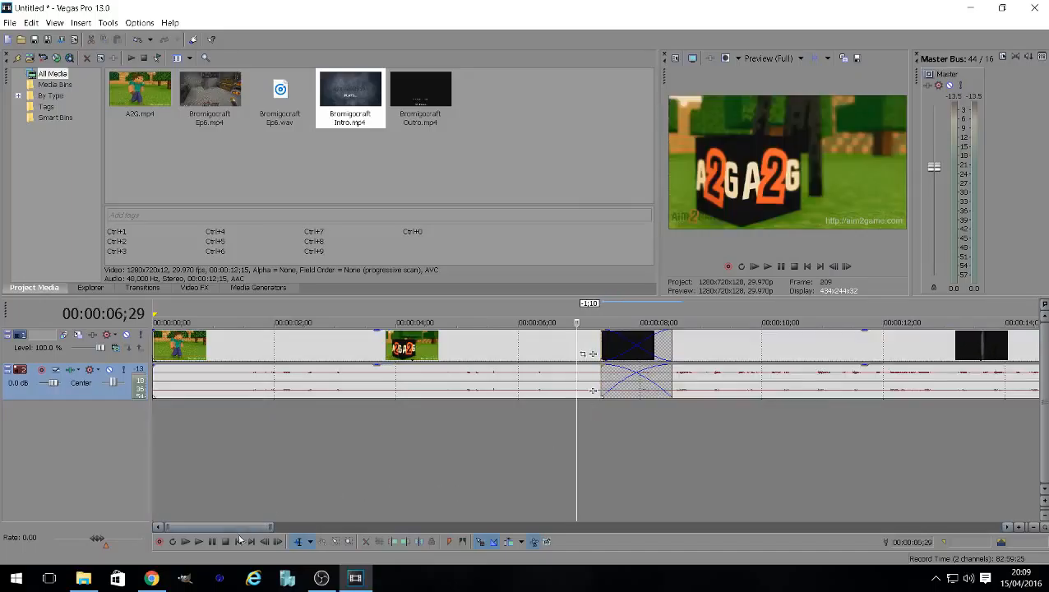
{"action": "left_click", "coordinate": [198, 541]}
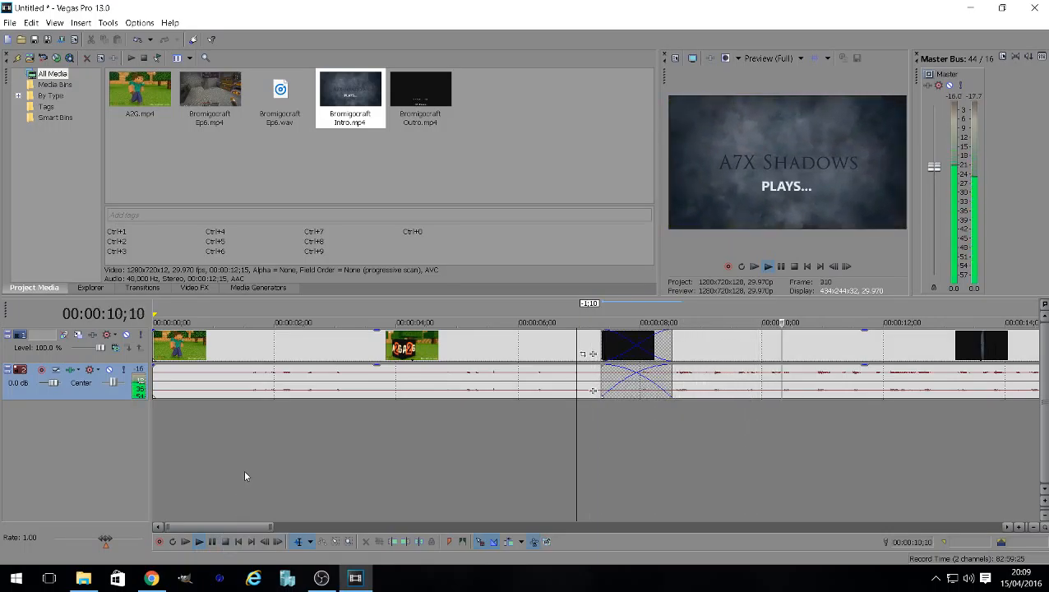
{"action": "left_click", "coordinate": [227, 542]}
Add Bromigocraft Ep6.mp4 on new tracks after the intro and delete its two audio tracks.
{"action": "scroll", "coordinate": [319, 457], "scroll_direction": "down", "scroll_amount": 6}
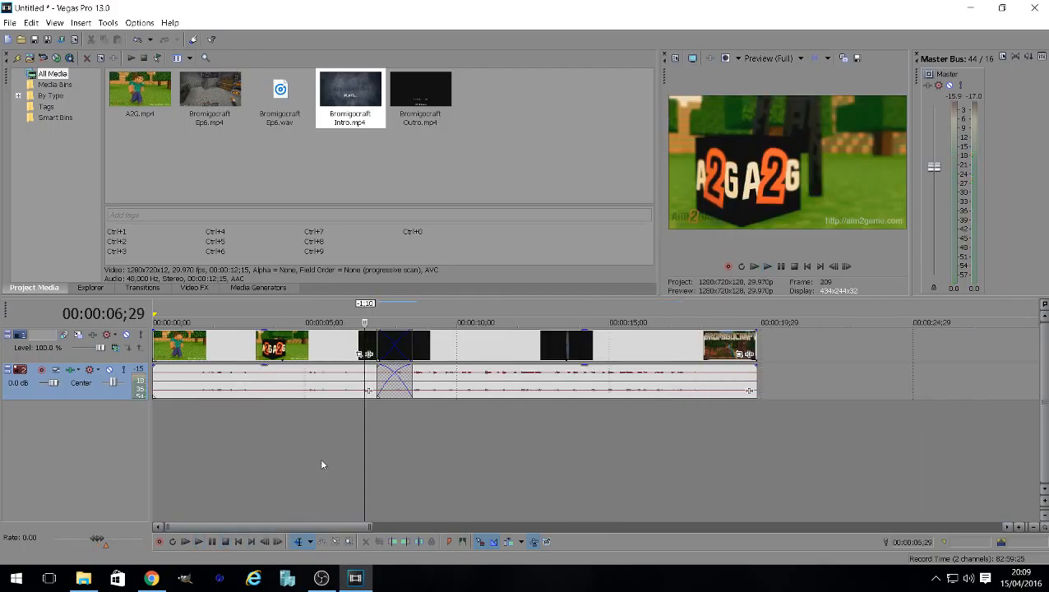
{"action": "left_click_drag", "start_coordinate": [277, 526], "coordinate": [329, 526]}
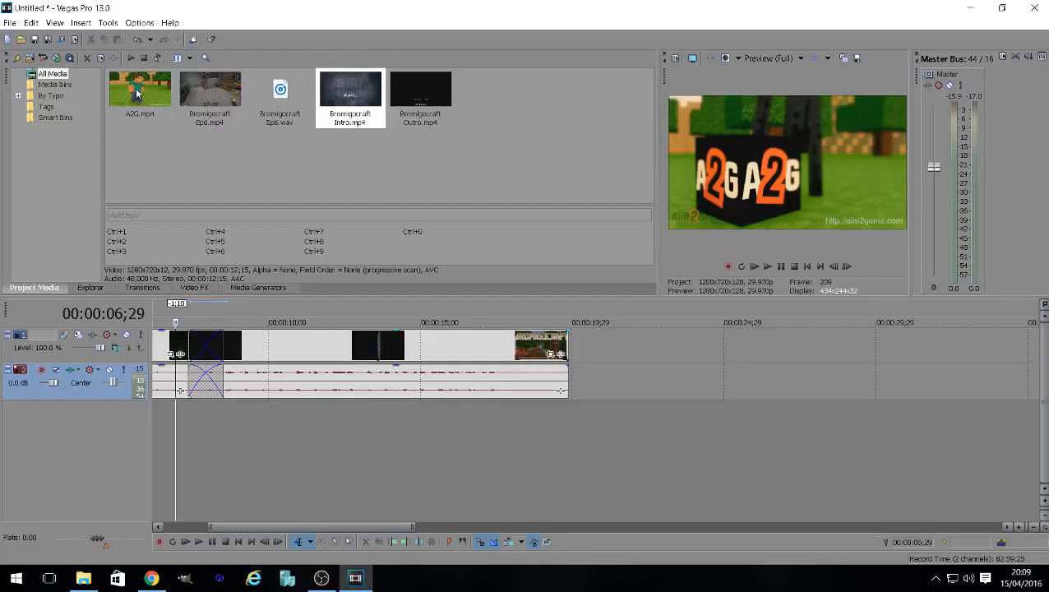
{"action": "left_click", "coordinate": [205, 99]}
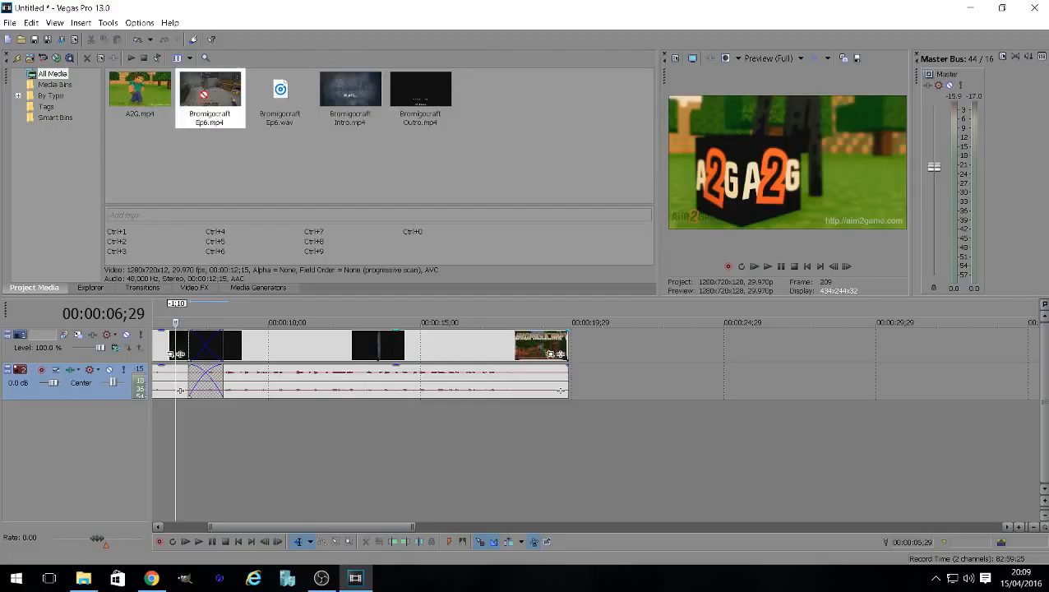
{"action": "left_click_drag", "start_coordinate": [206, 98], "coordinate": [590, 440]}
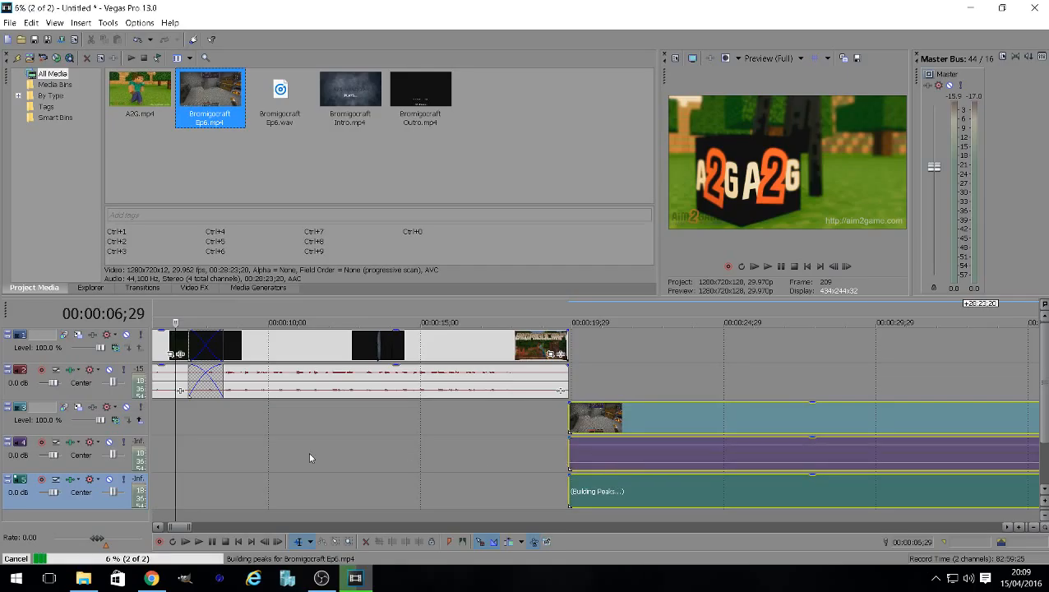
{"action": "left_click", "coordinate": [92, 468]}
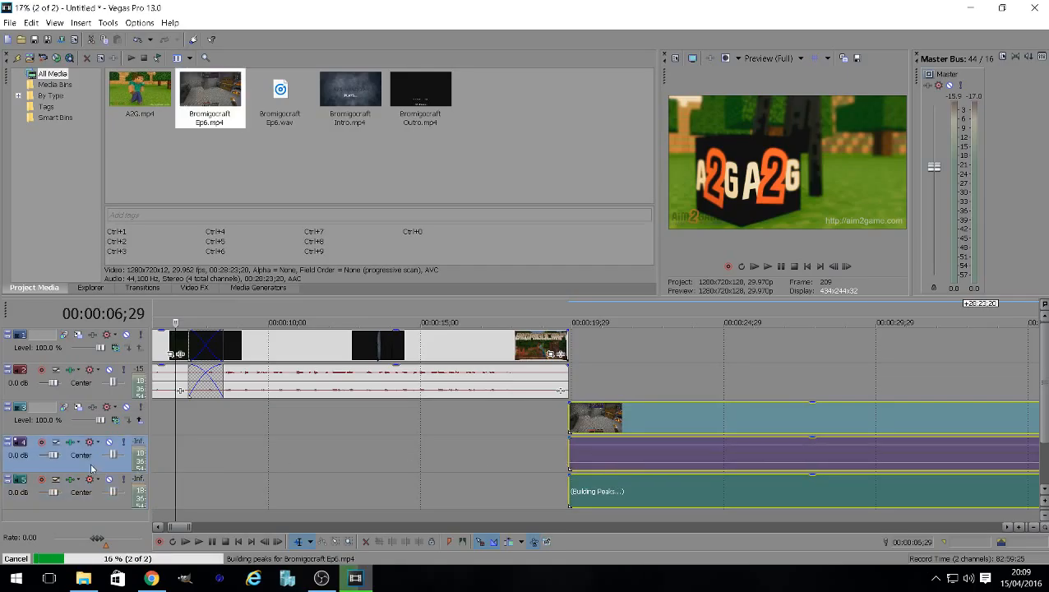
{"action": "key", "text": "Delete"}
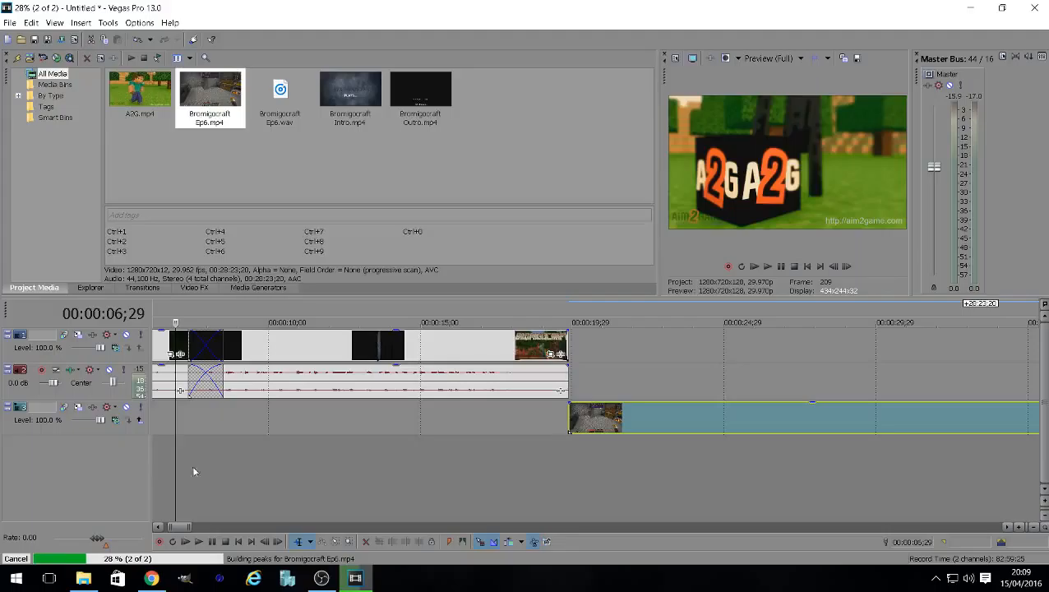
Move the Ep6 gameplay video onto the first video track just after the intro and delete the emptied third track.
{"action": "left_click_drag", "start_coordinate": [610, 421], "coordinate": [631, 348]}
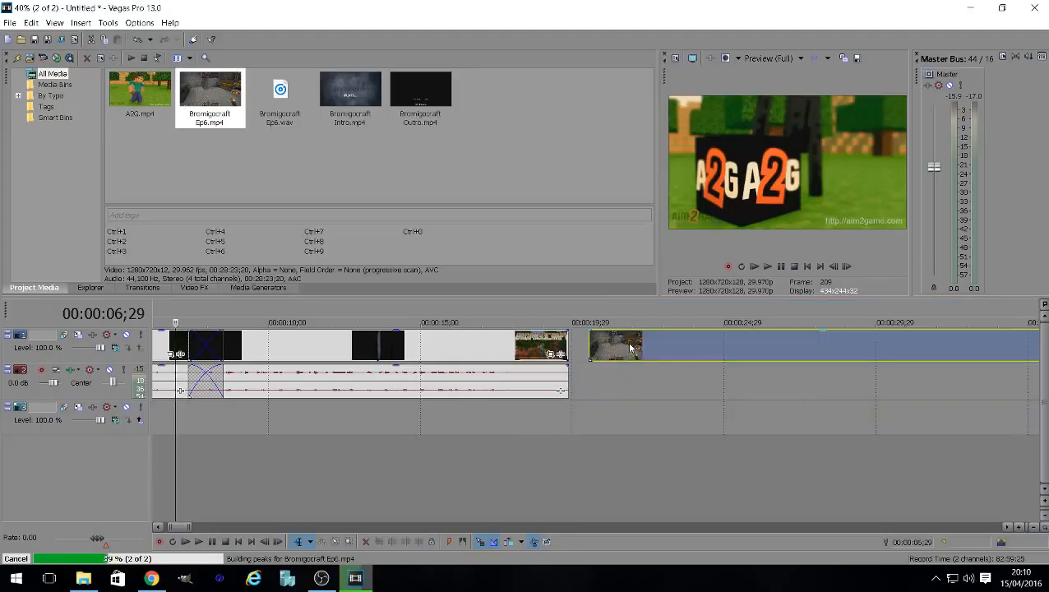
{"action": "left_click", "coordinate": [107, 432]}
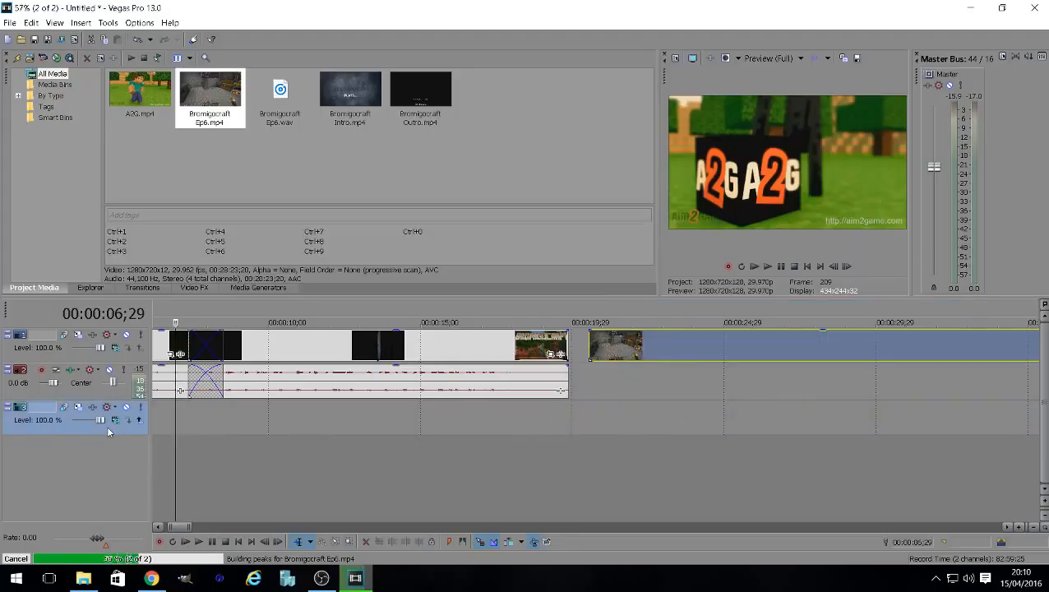
{"action": "key", "text": "Delete"}
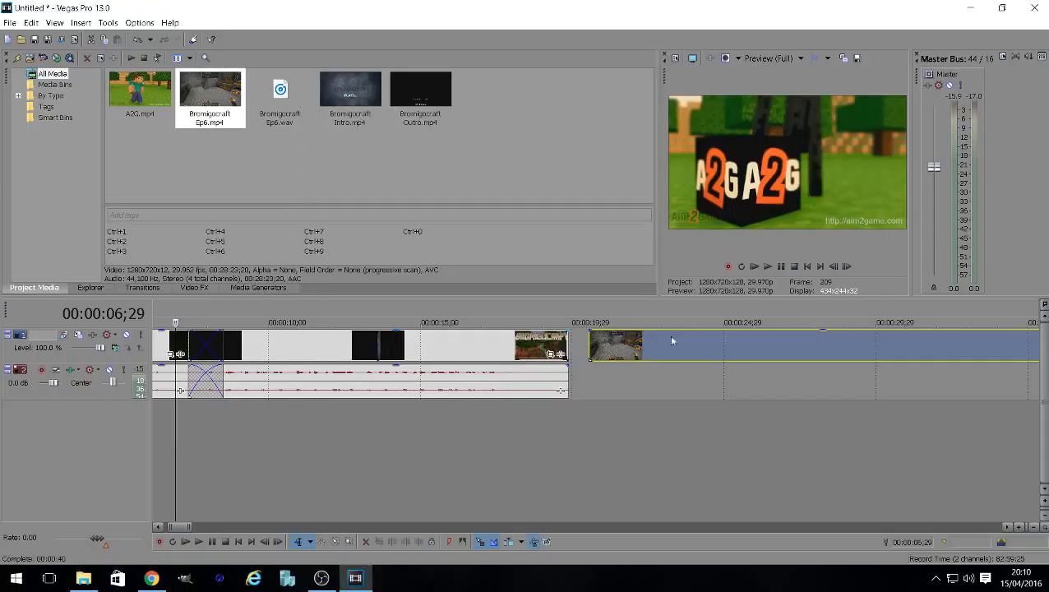
Add Bromigocraft Ep6.wav beneath the gameplay video and trim the start of both clips to 00:00:26;08, just before the speech.
{"action": "left_click_drag", "start_coordinate": [293, 97], "coordinate": [600, 383]}
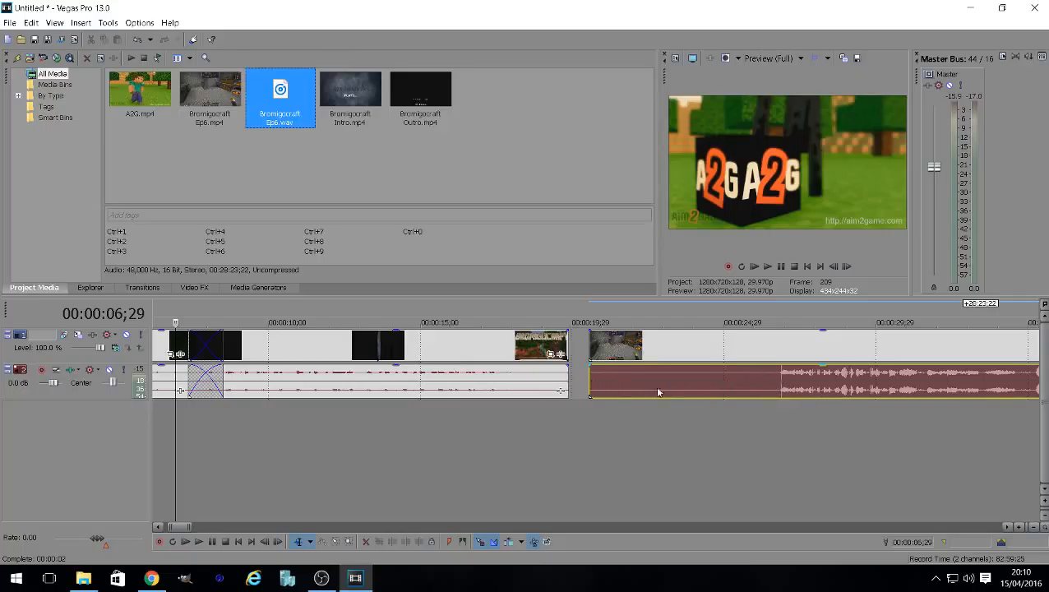
{"action": "left_click", "coordinate": [766, 391]}
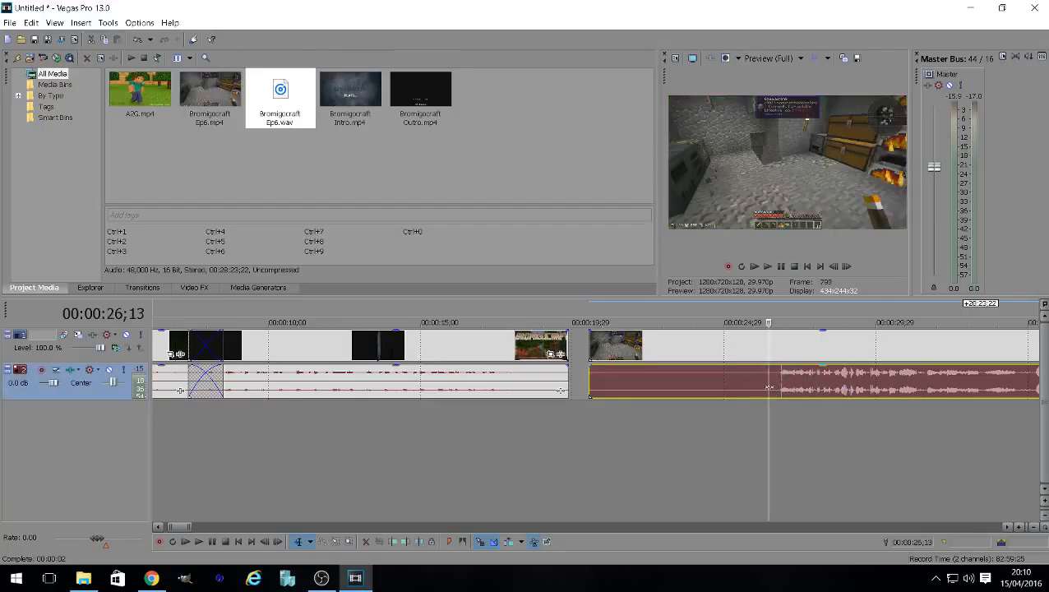
{"action": "left_click", "coordinate": [764, 387]}
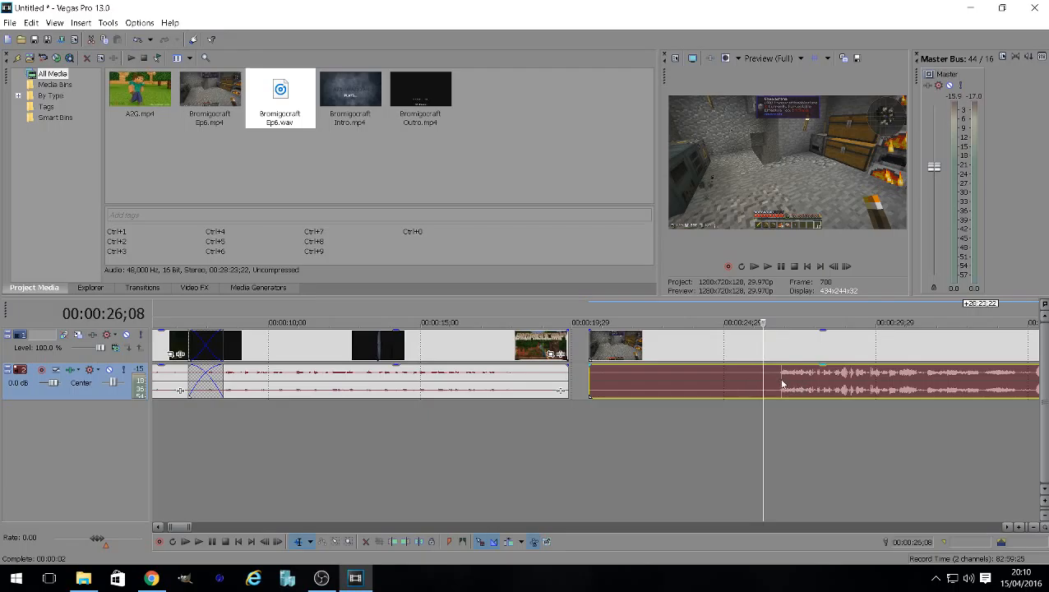
{"action": "left_click", "coordinate": [755, 365]}
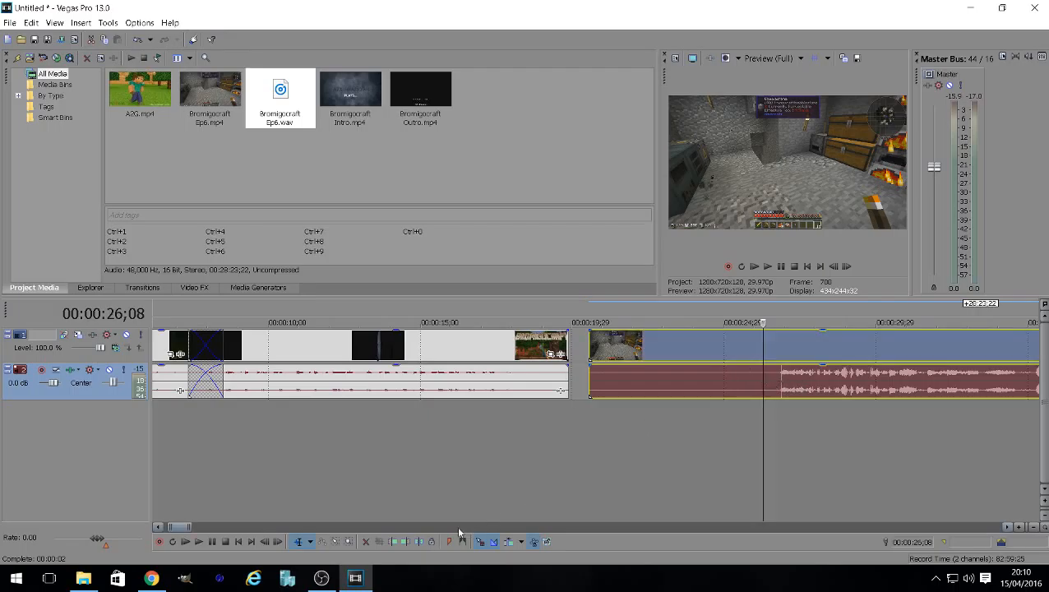
{"action": "left_click", "coordinate": [393, 543]}
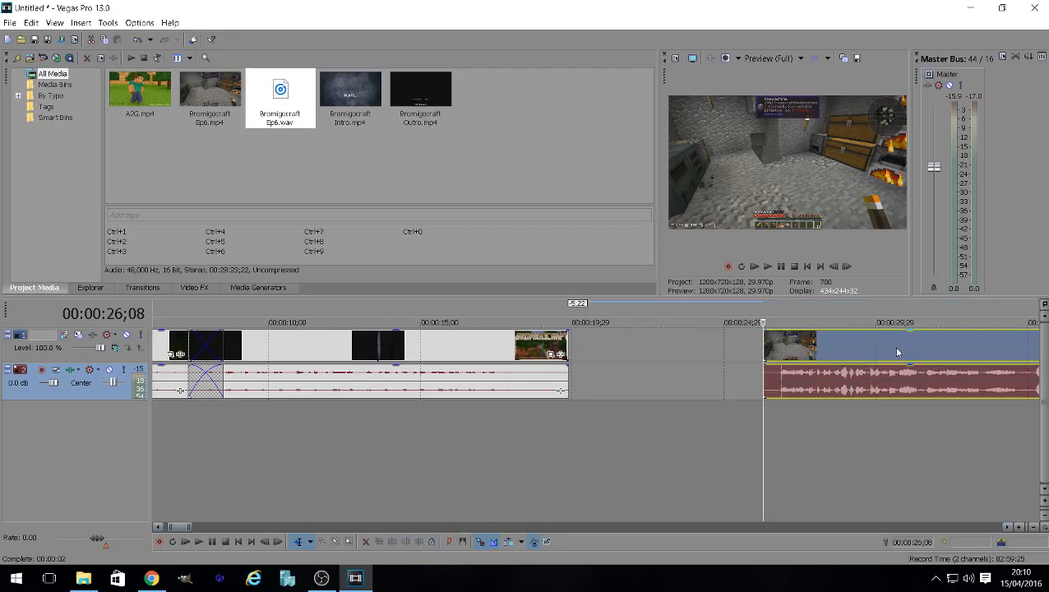
Move the trimmed gameplay video and audio over the intro's end with a crossfade of about 1;08 and play back the transition.
{"action": "left_click_drag", "start_coordinate": [892, 355], "coordinate": [664, 355]}
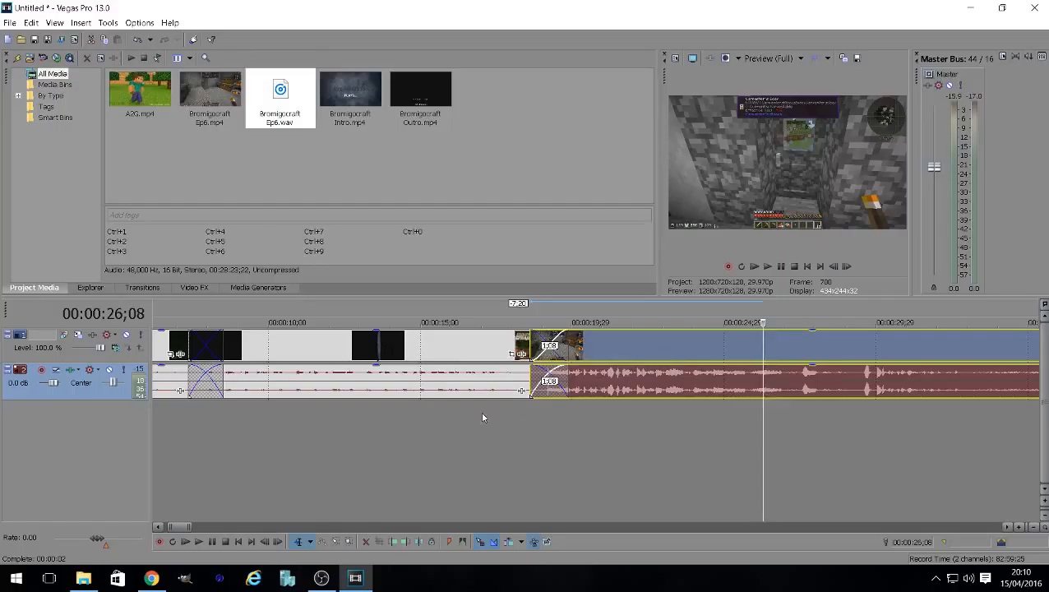
{"action": "left_click", "coordinate": [482, 417]}
{"action": "left_click", "coordinate": [198, 541]}
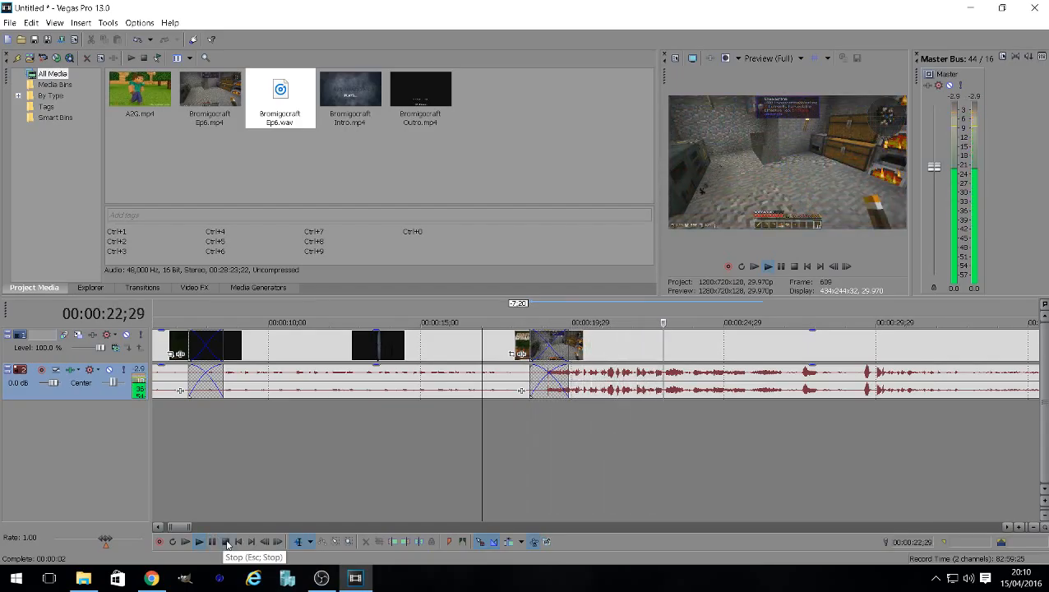
{"action": "left_click", "coordinate": [228, 544]}
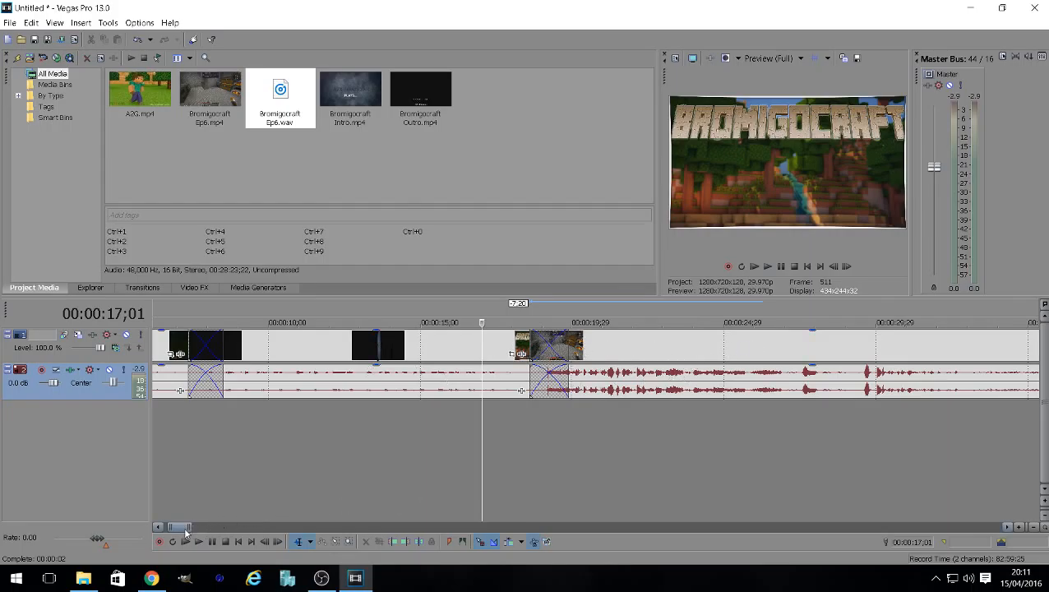
Add Bromigocraft Outro.mp4 over the end of the gameplay with a crossfade of about one second and play back from 00:28:33;09.
{"action": "left_click_drag", "start_coordinate": [185, 530], "coordinate": [996, 529]}
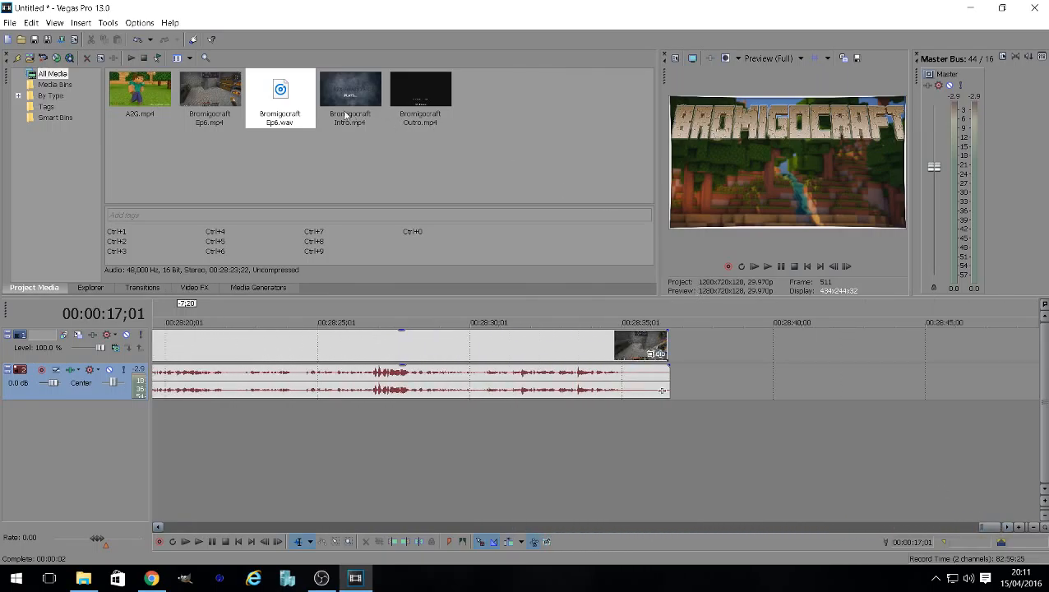
{"action": "left_click_drag", "start_coordinate": [409, 90], "coordinate": [645, 387]}
{"action": "left_click_drag", "start_coordinate": [735, 350], "coordinate": [745, 351]}
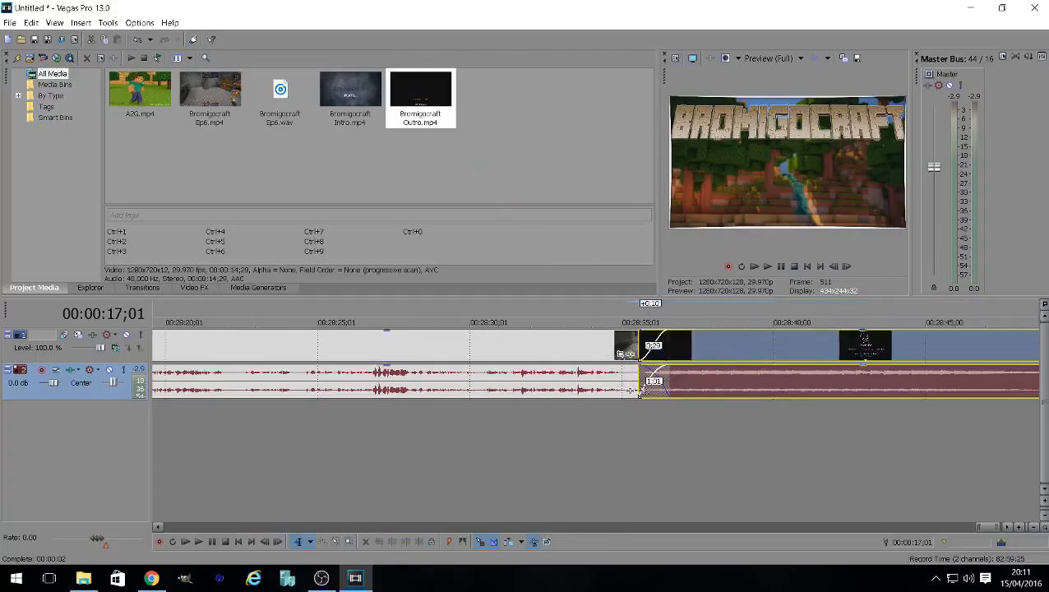
{"action": "left_click", "coordinate": [569, 391]}
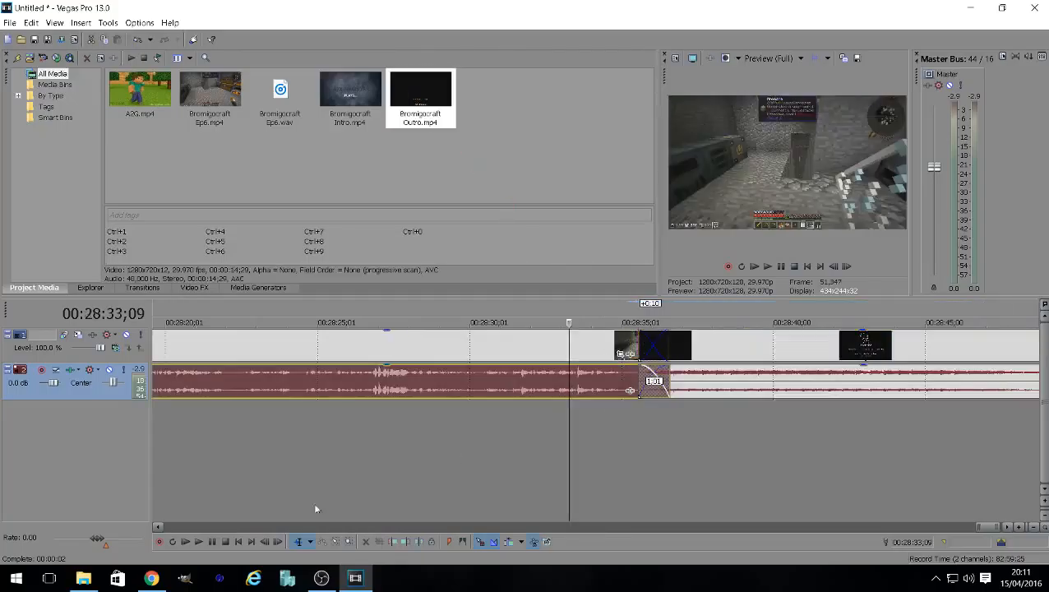
{"action": "left_click", "coordinate": [199, 543]}
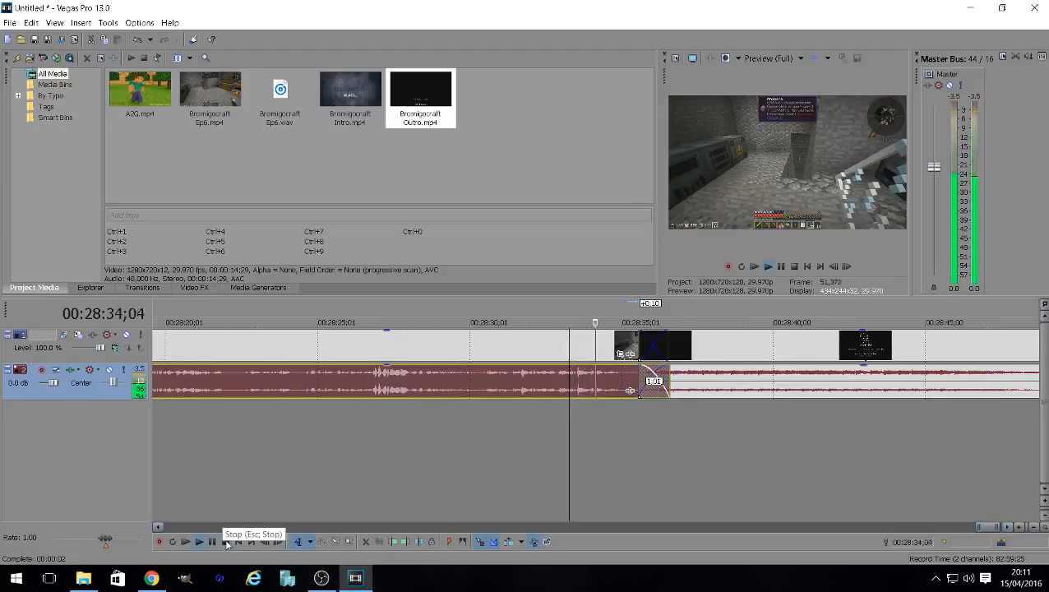
{"action": "left_click", "coordinate": [226, 542]}
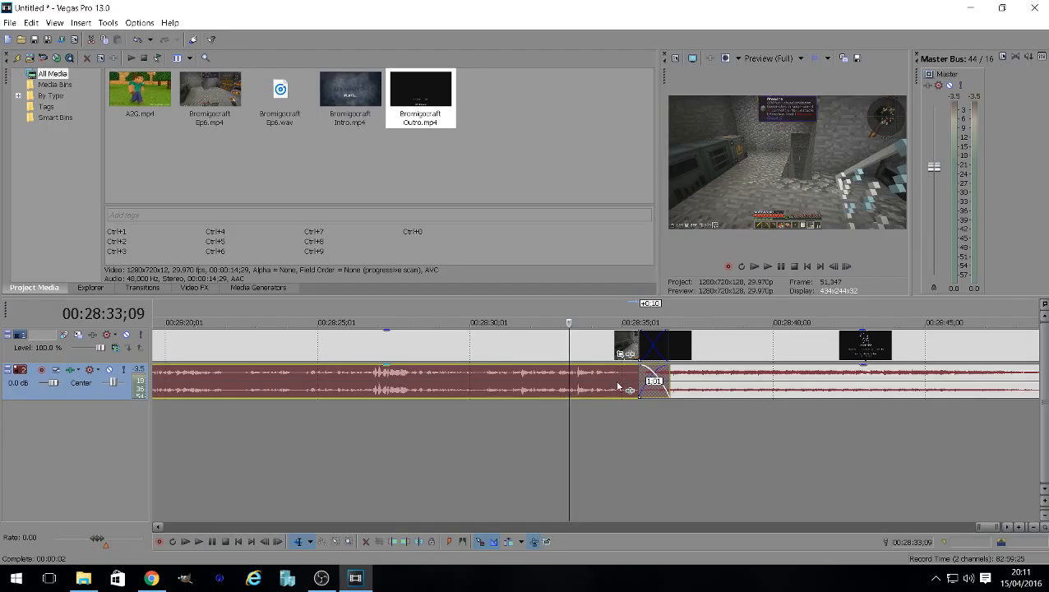
Move the outro clip earlier over the gameplay's end, lengthening the video crossfade to about 1;27, and play back the transition.
{"action": "left_click_drag", "start_coordinate": [706, 345], "coordinate": [680, 353]}
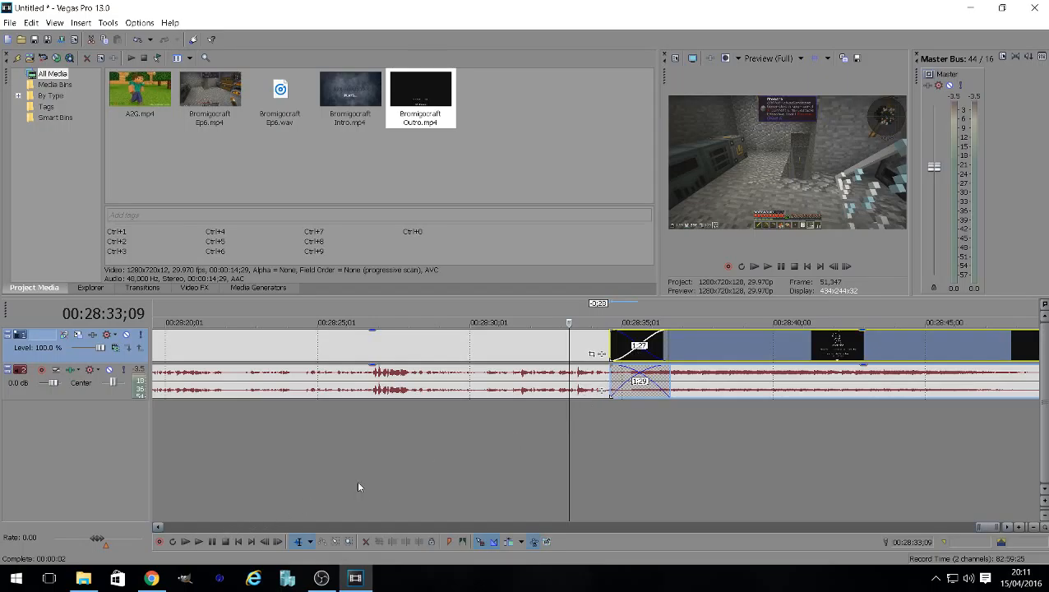
{"action": "left_click", "coordinate": [199, 541]}
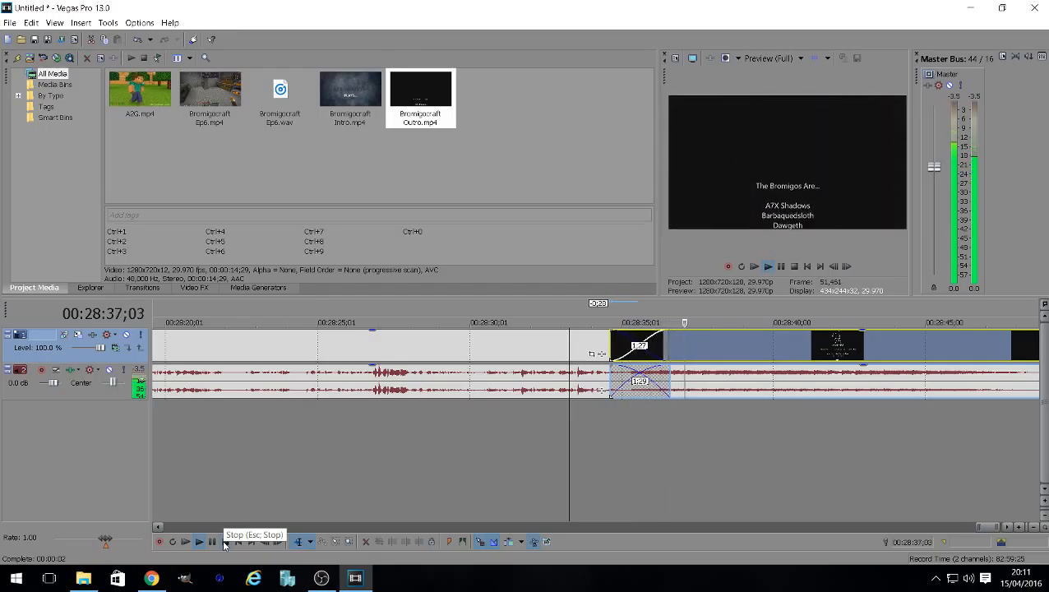
{"action": "left_click", "coordinate": [223, 542]}
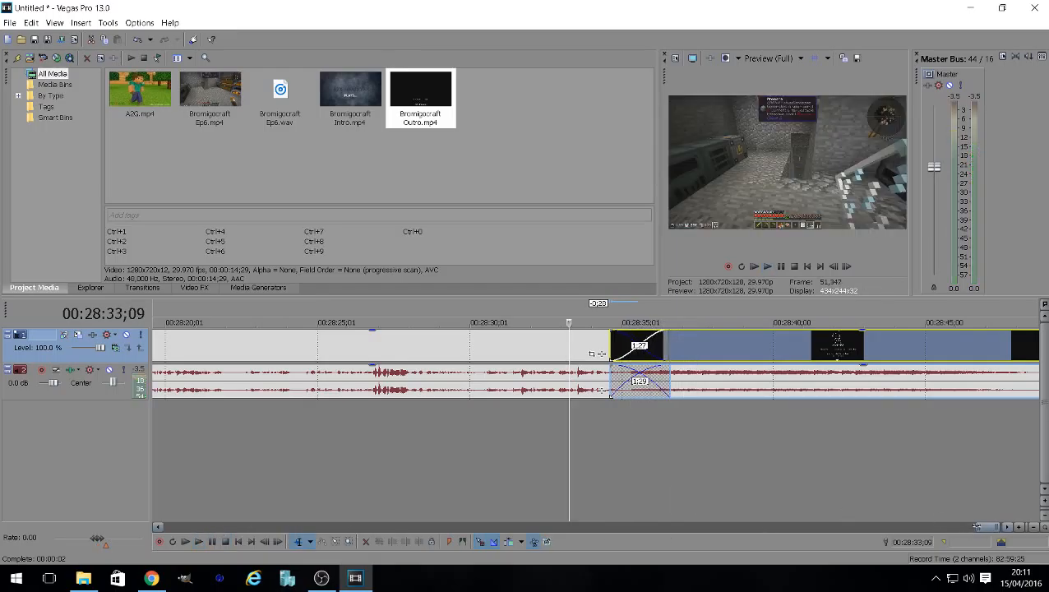
Fade out the end of the outro video over about two seconds and set the time selection to the whole project.
{"action": "left_click", "coordinate": [977, 526]}
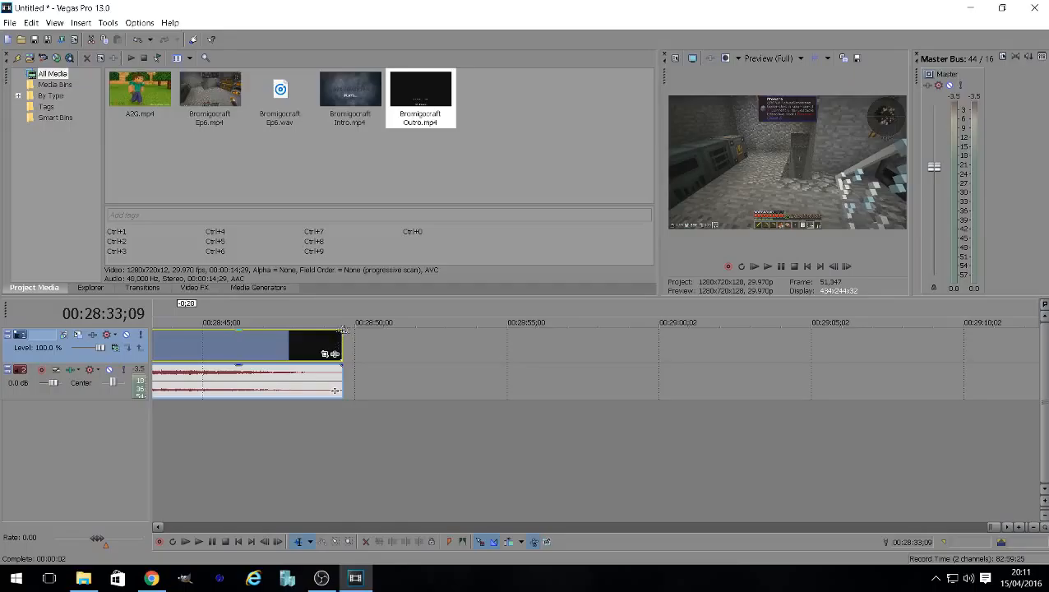
{"action": "left_click_drag", "start_coordinate": [341, 329], "coordinate": [281, 332]}
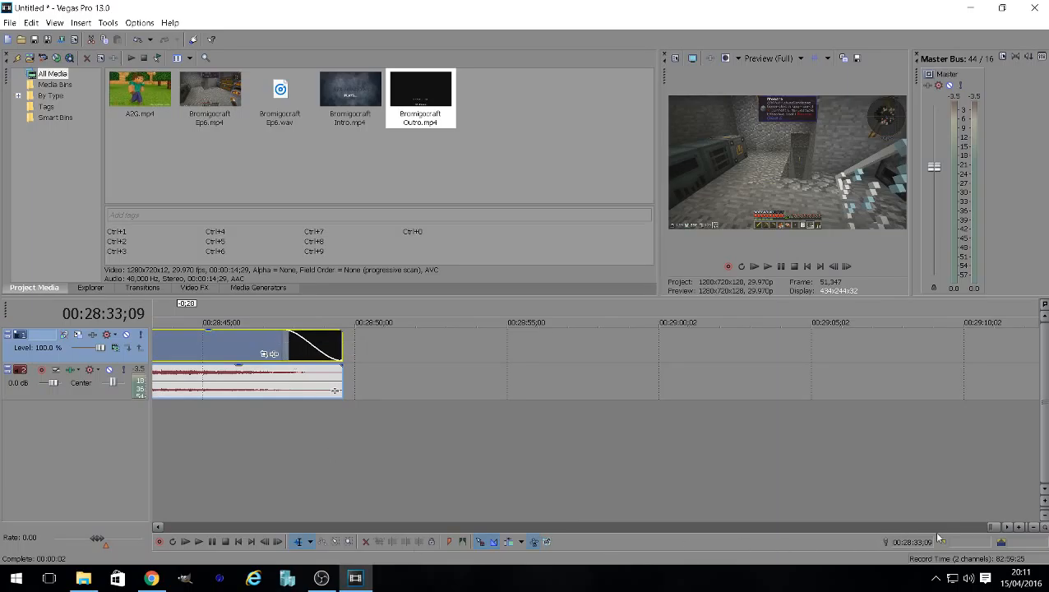
{"action": "left_click_drag", "start_coordinate": [993, 532], "coordinate": [156, 526]}
{"action": "right_click", "coordinate": [243, 316]}
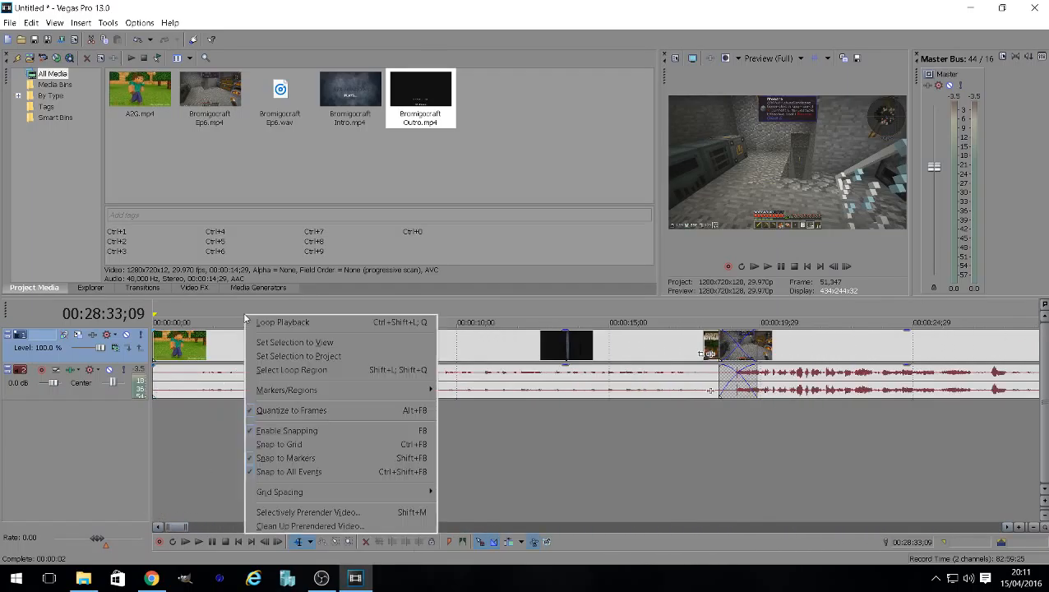
{"action": "left_click", "coordinate": [269, 358]}
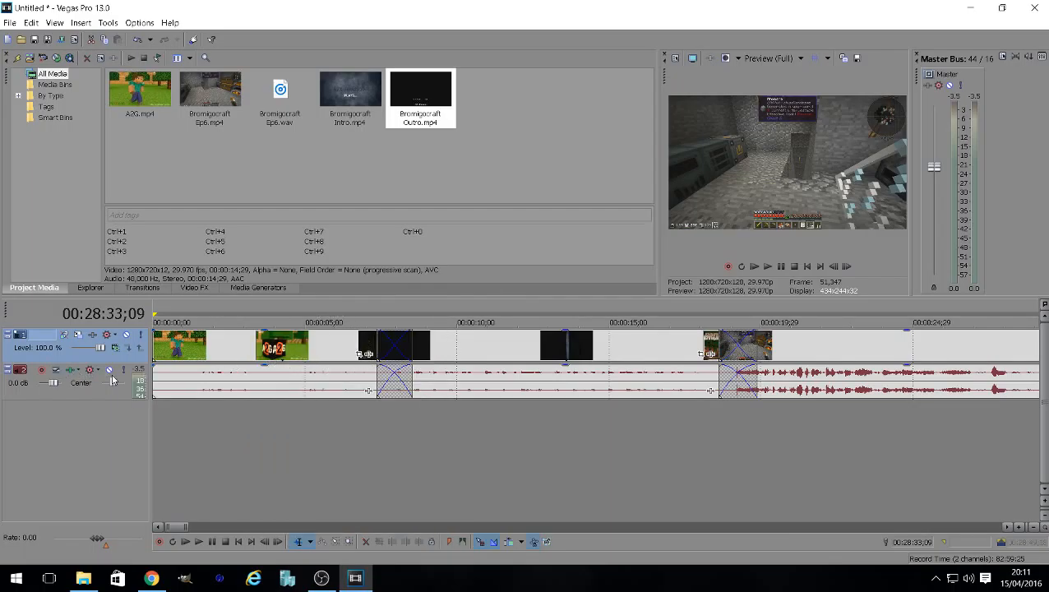
Open the Render As settings to view the output file and format options, and close them without rendering.
{"action": "left_click", "coordinate": [10, 22]}
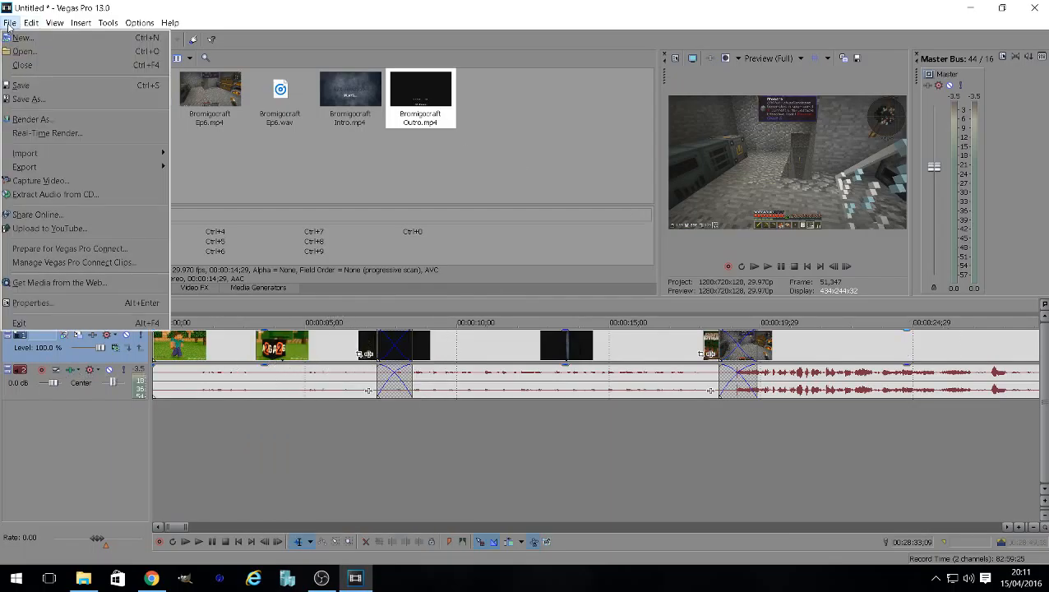
{"action": "left_click", "coordinate": [33, 122]}
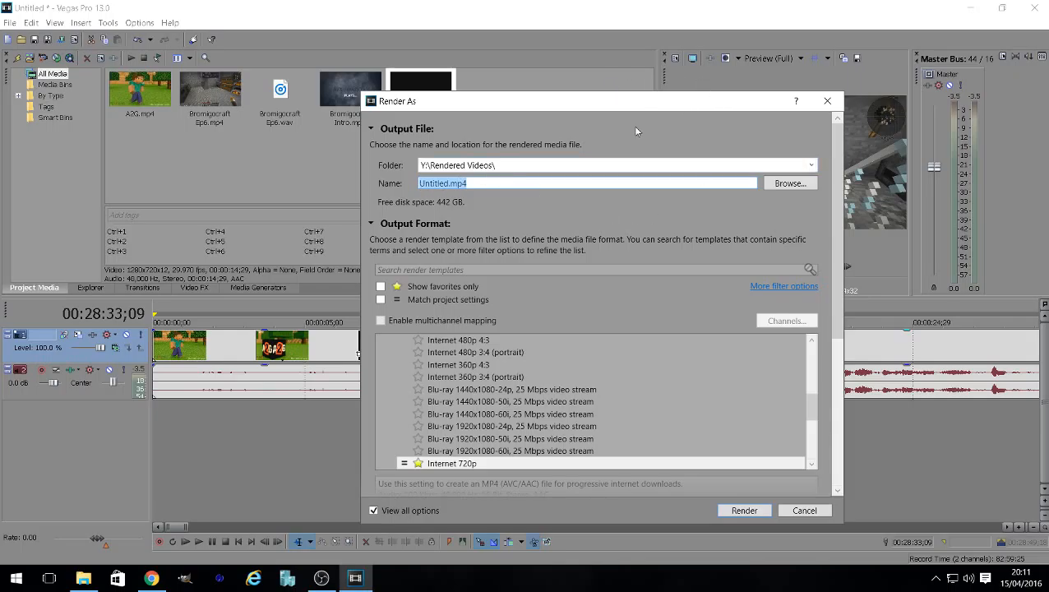
{"action": "left_click", "coordinate": [826, 101]}
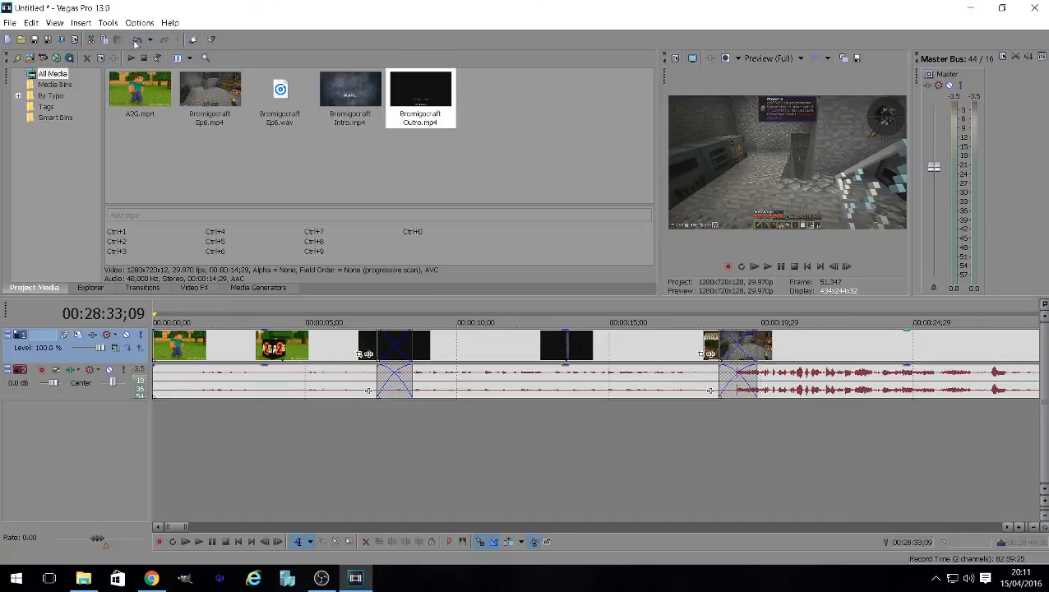
Open the project properties and review the video template, frame rate and pixel format settings.
{"action": "left_click", "coordinate": [106, 23]}
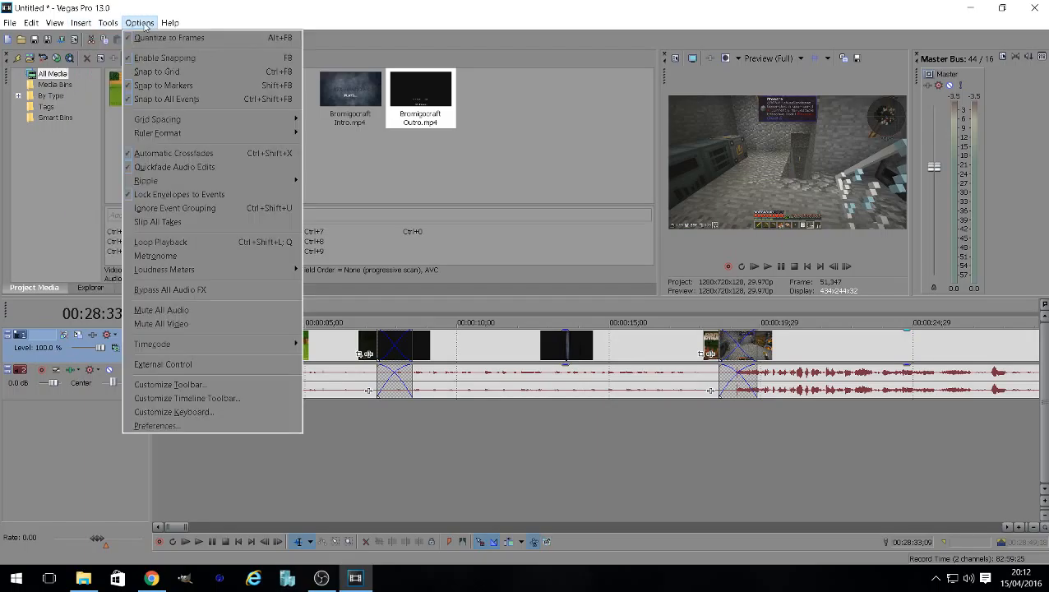
{"action": "key", "text": "Escape"}
{"action": "left_click", "coordinate": [5, 24]}
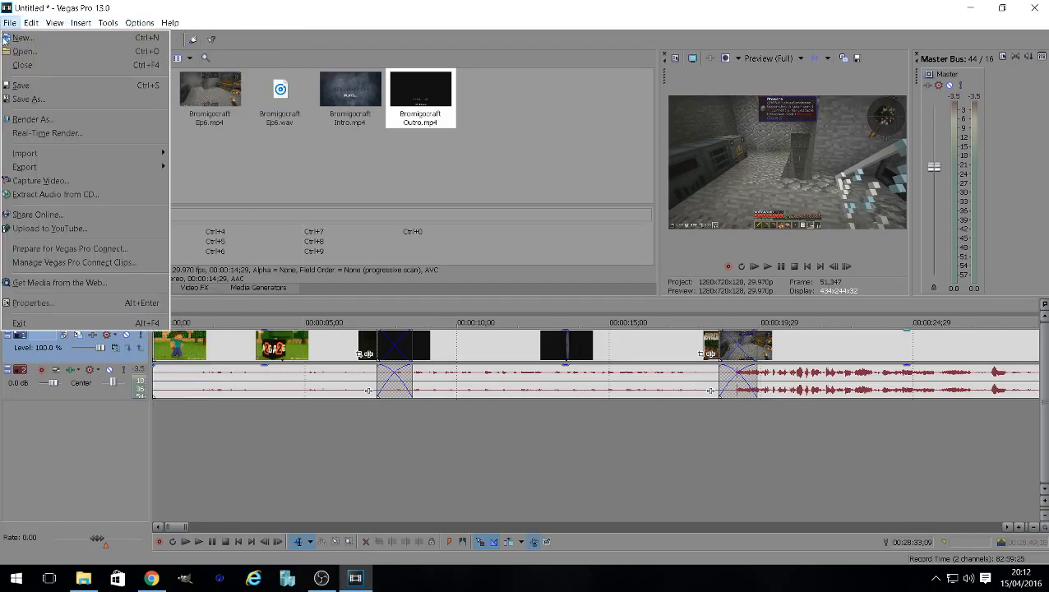
{"action": "left_click", "coordinate": [33, 302]}
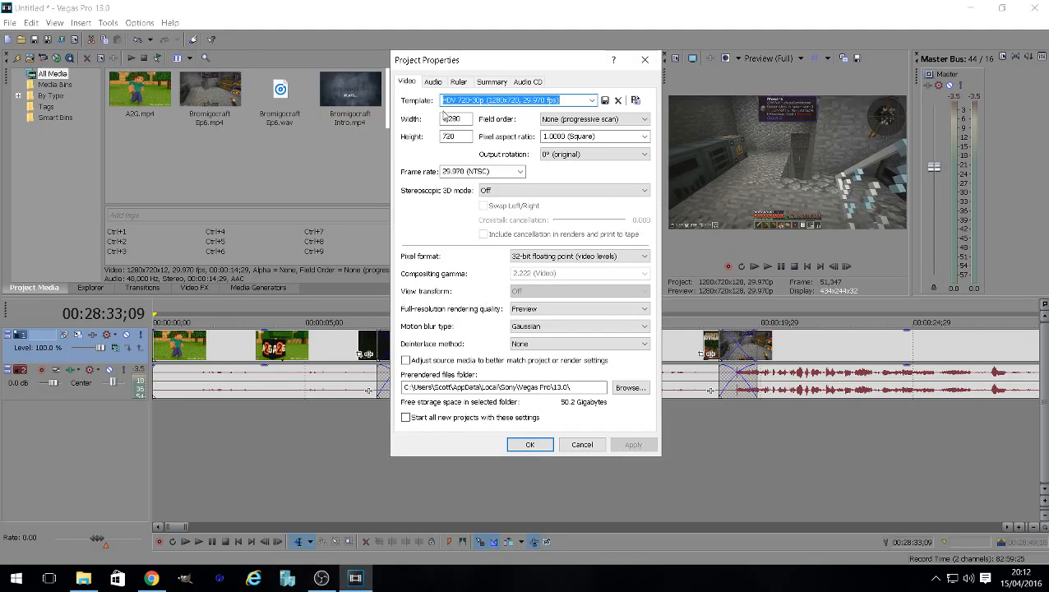
Review the project's sample rate, bit depth and resample quality options in the audio properties, and cancel the dialog.
{"action": "left_click", "coordinate": [432, 82]}
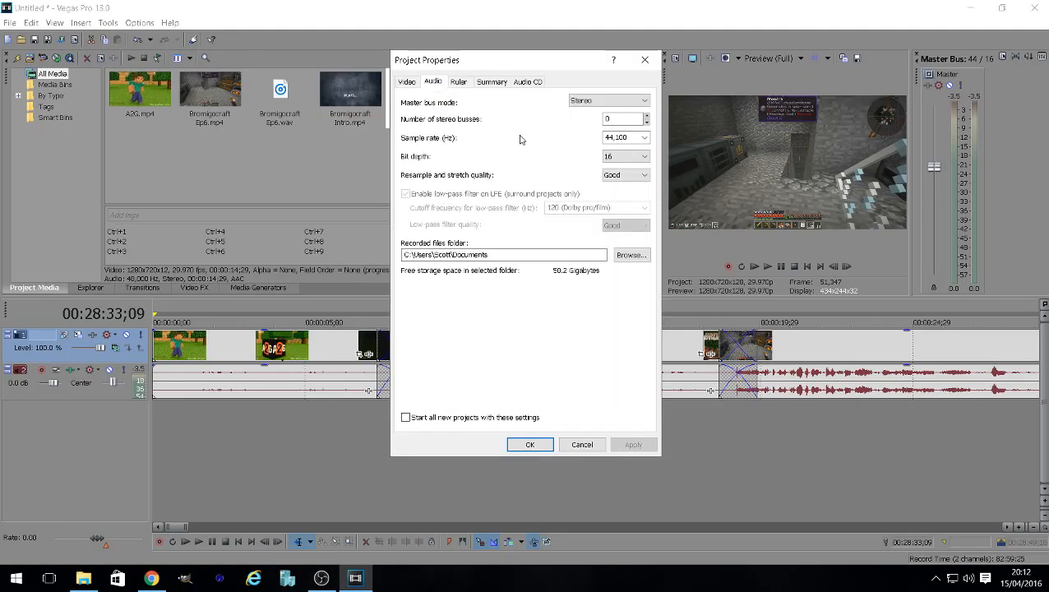
{"action": "left_click", "coordinate": [623, 137]}
{"action": "left_click", "coordinate": [616, 184]}
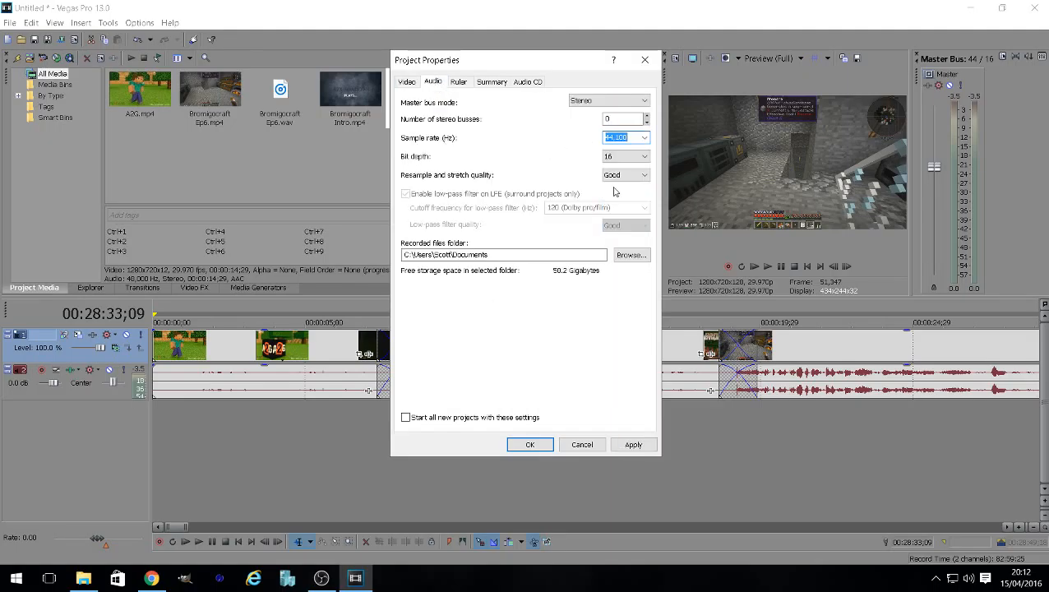
{"action": "left_click", "coordinate": [639, 160]}
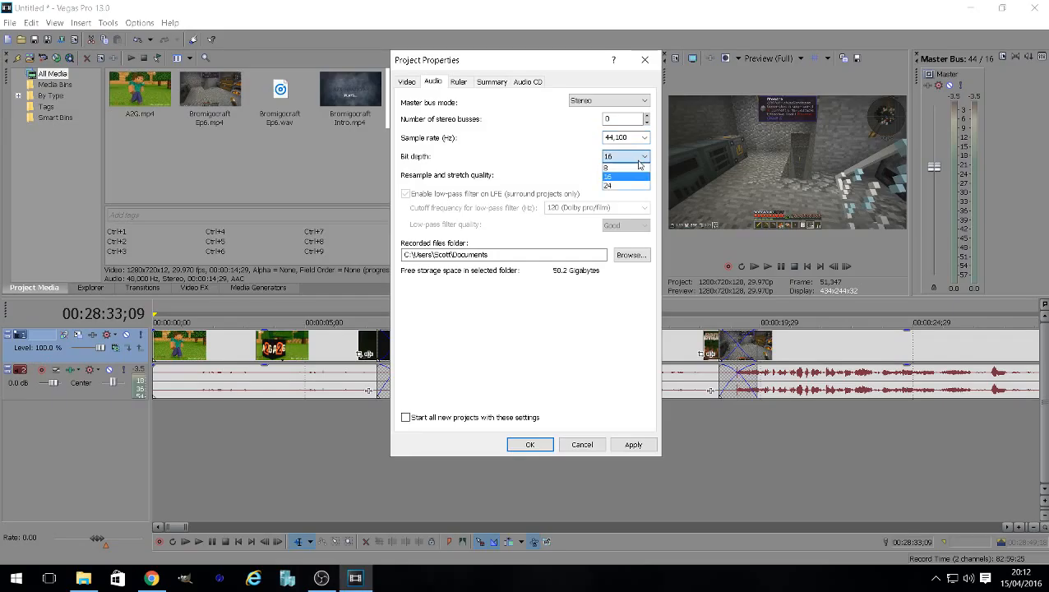
{"action": "left_click", "coordinate": [620, 177]}
{"action": "left_click", "coordinate": [618, 176]}
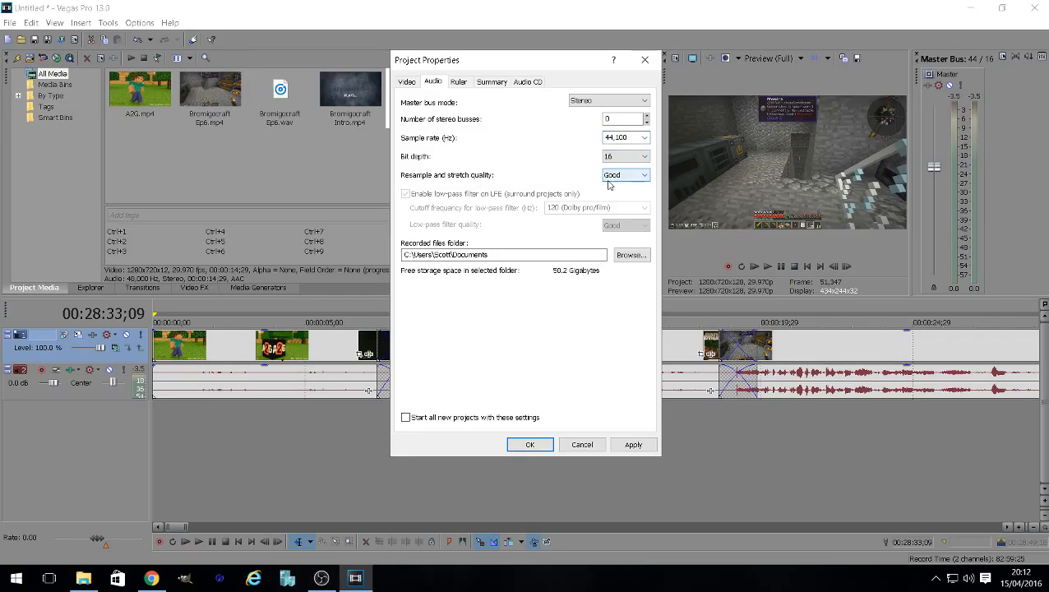
{"action": "left_click", "coordinate": [620, 195]}
{"action": "left_click", "coordinate": [622, 175]}
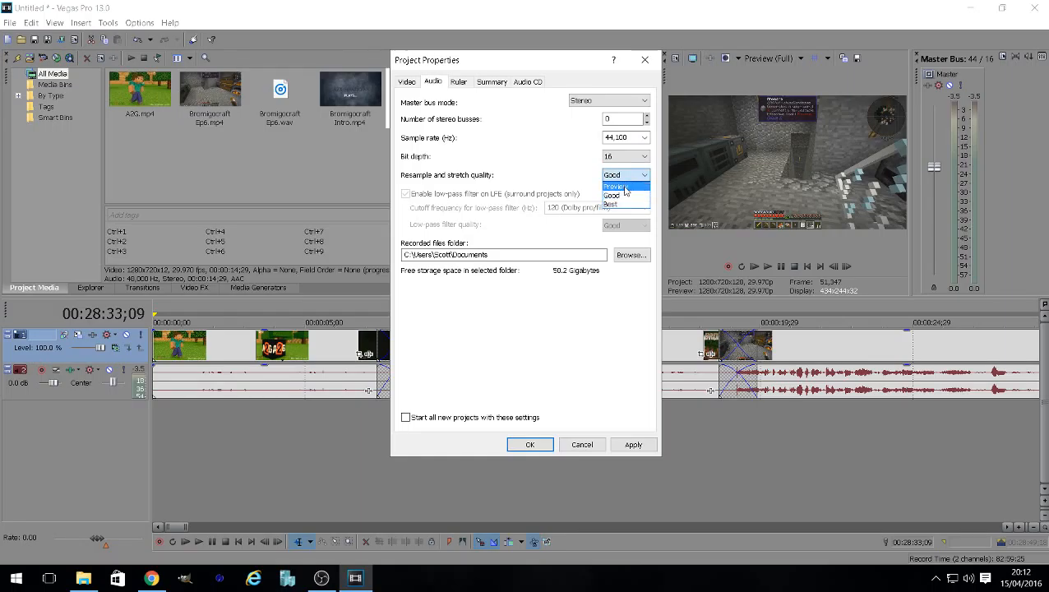
{"action": "left_click", "coordinate": [621, 197]}
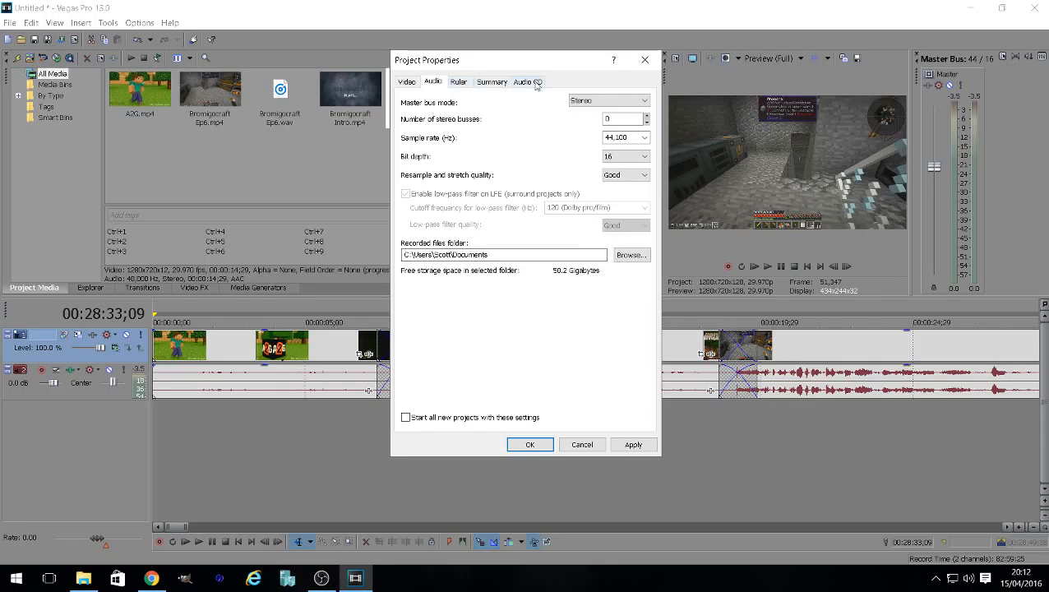
{"action": "left_click", "coordinate": [582, 445]}
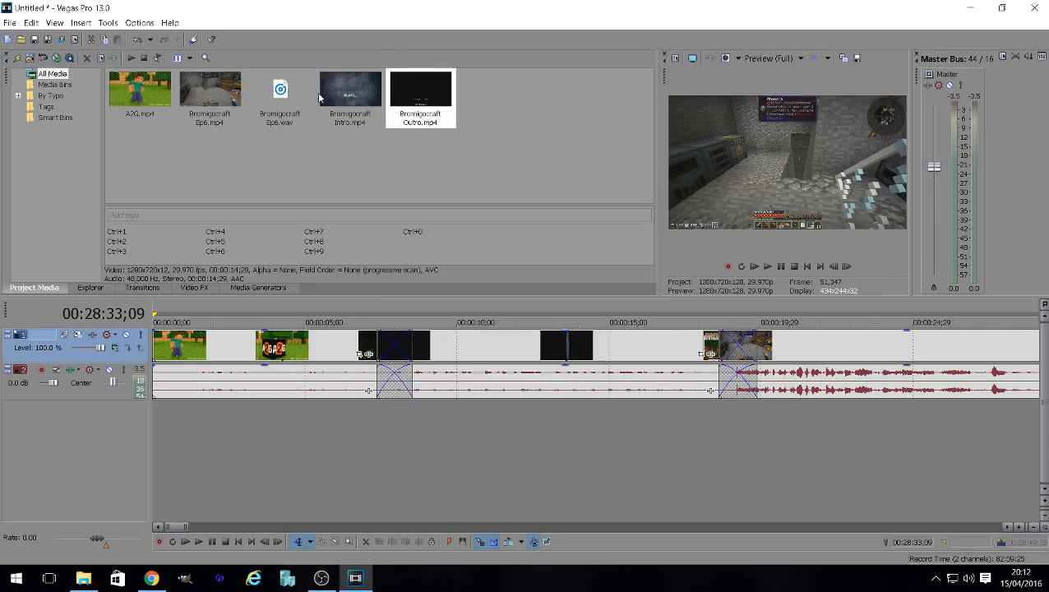
Reopen and close the project properties, and open the program preferences to examine the general options.
{"action": "left_click", "coordinate": [676, 61]}
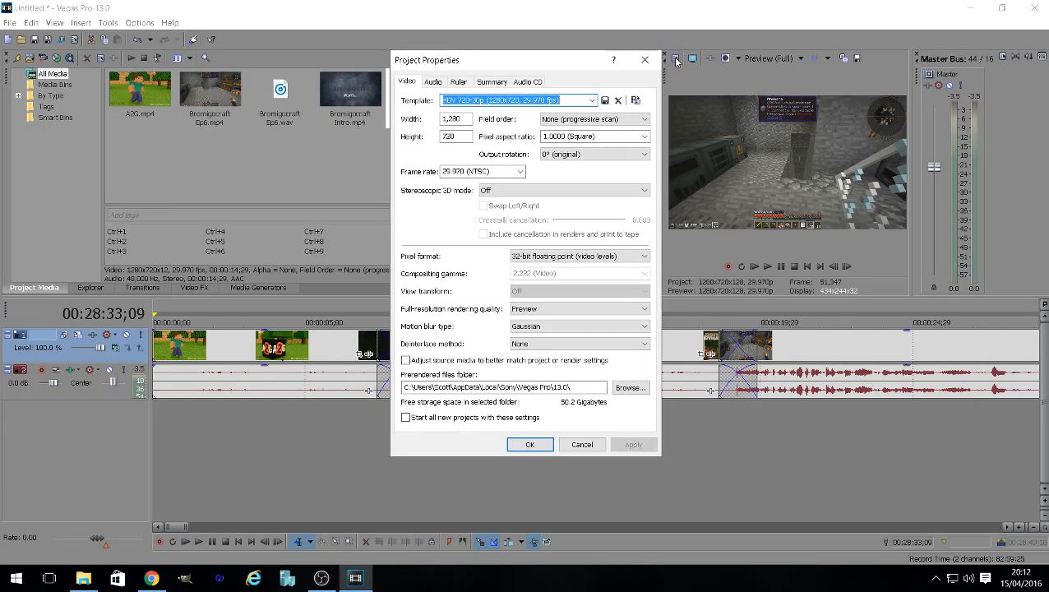
{"action": "left_click", "coordinate": [645, 61]}
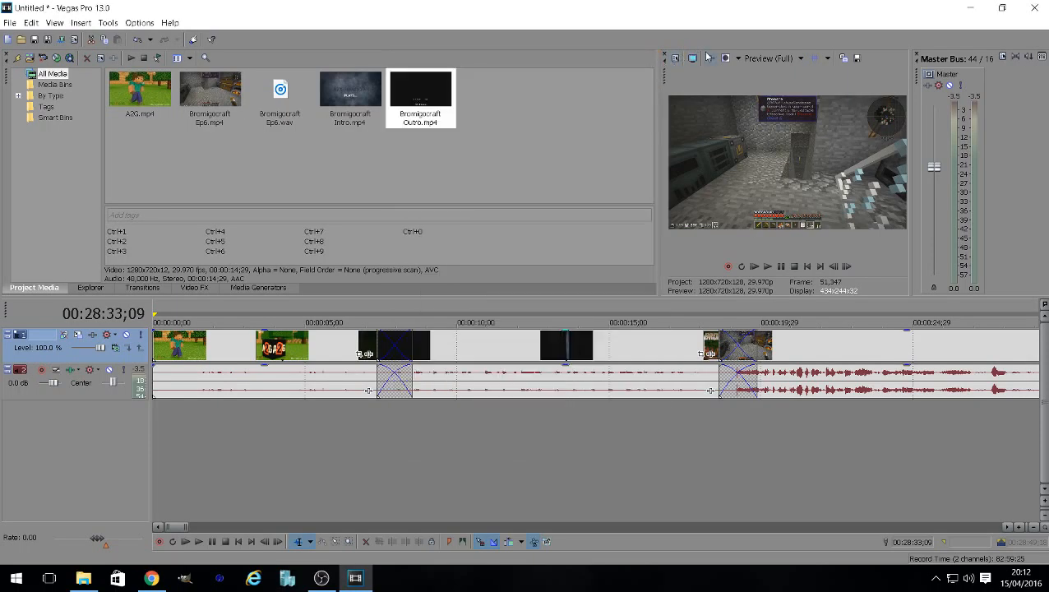
{"action": "left_click", "coordinate": [139, 23]}
{"action": "mouse_move", "coordinate": [108, 23]}
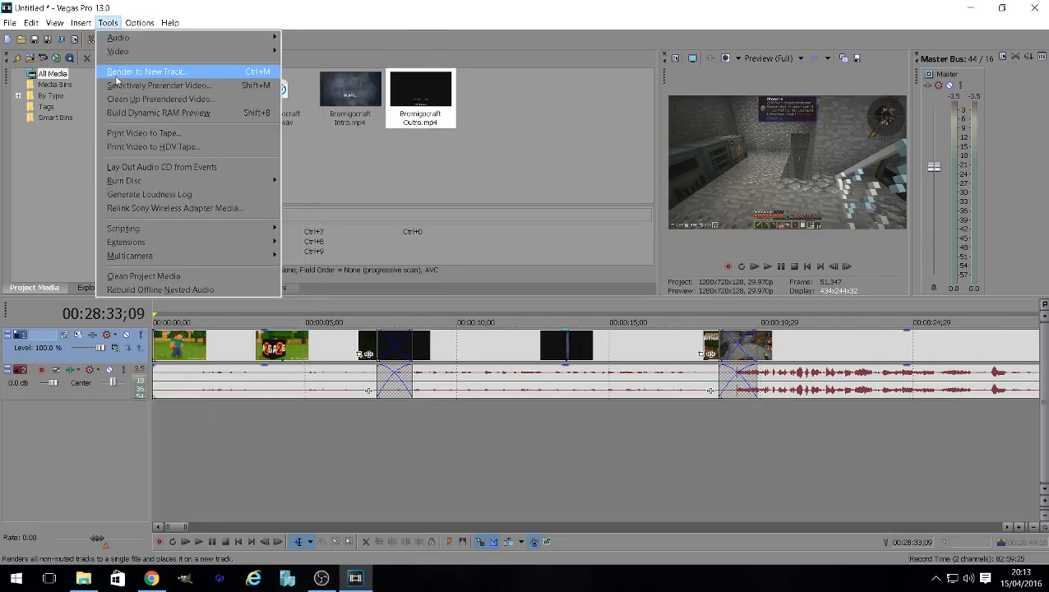
{"action": "mouse_move", "coordinate": [24, 22]}
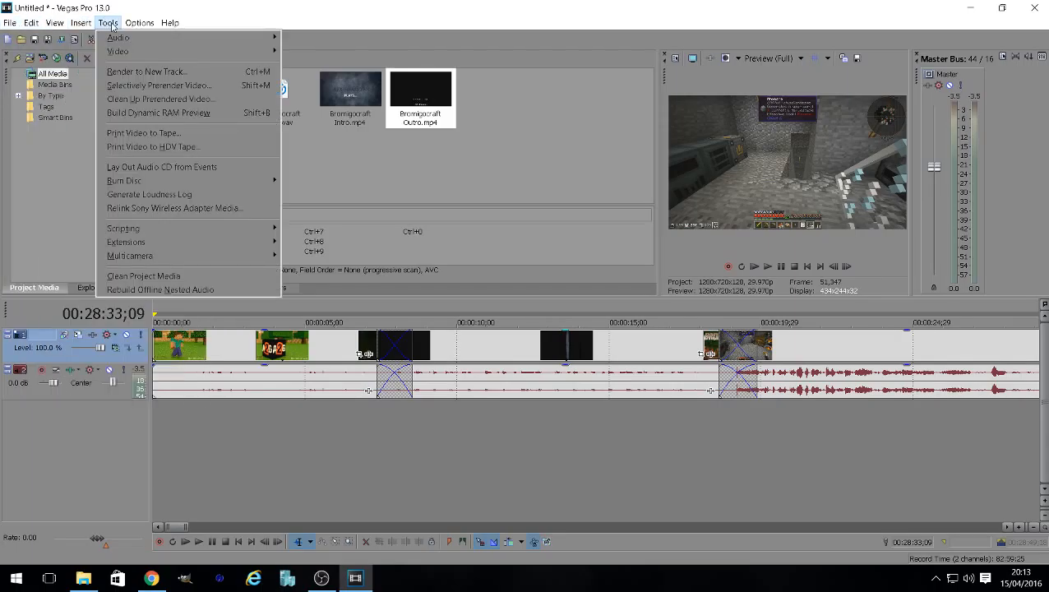
{"action": "mouse_move", "coordinate": [133, 26]}
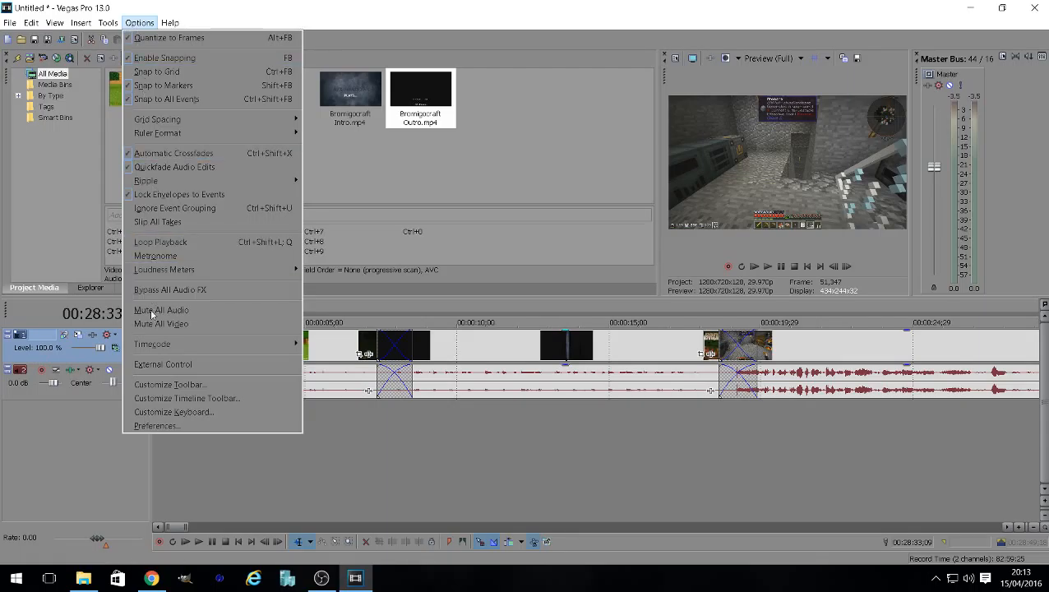
{"action": "left_click", "coordinate": [152, 425]}
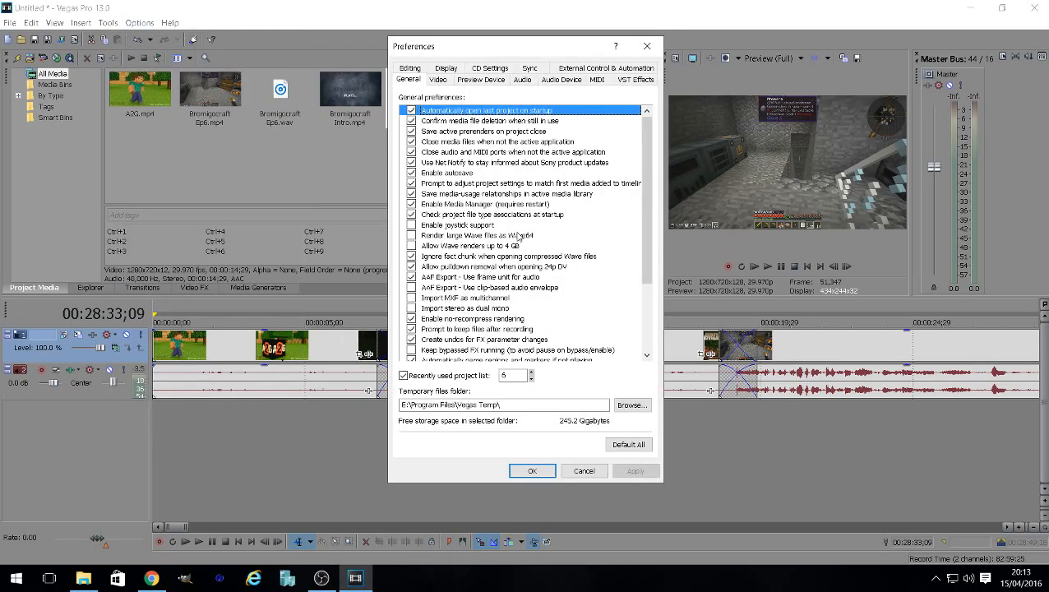
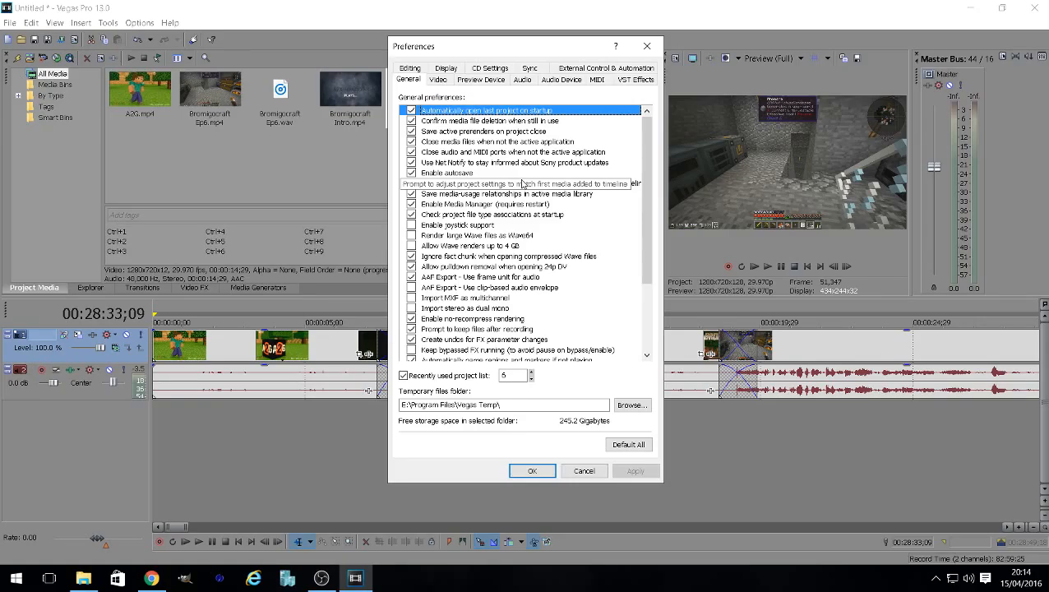
Examine the GPU acceleration and source frame number options in the video preferences, choosing Off for GPU acceleration.
{"action": "left_click", "coordinate": [411, 68]}
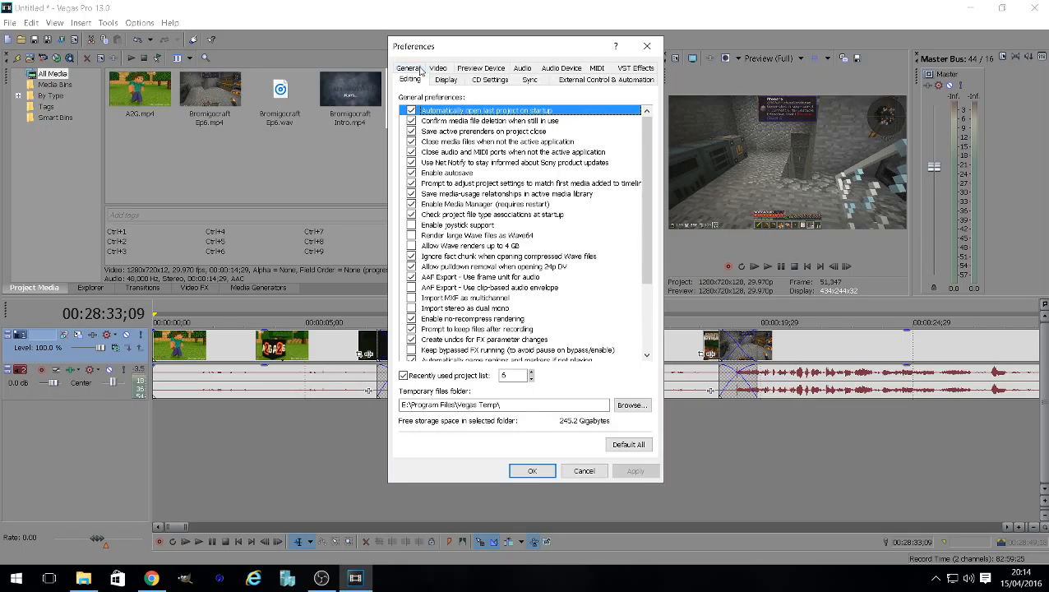
{"action": "left_click", "coordinate": [438, 68]}
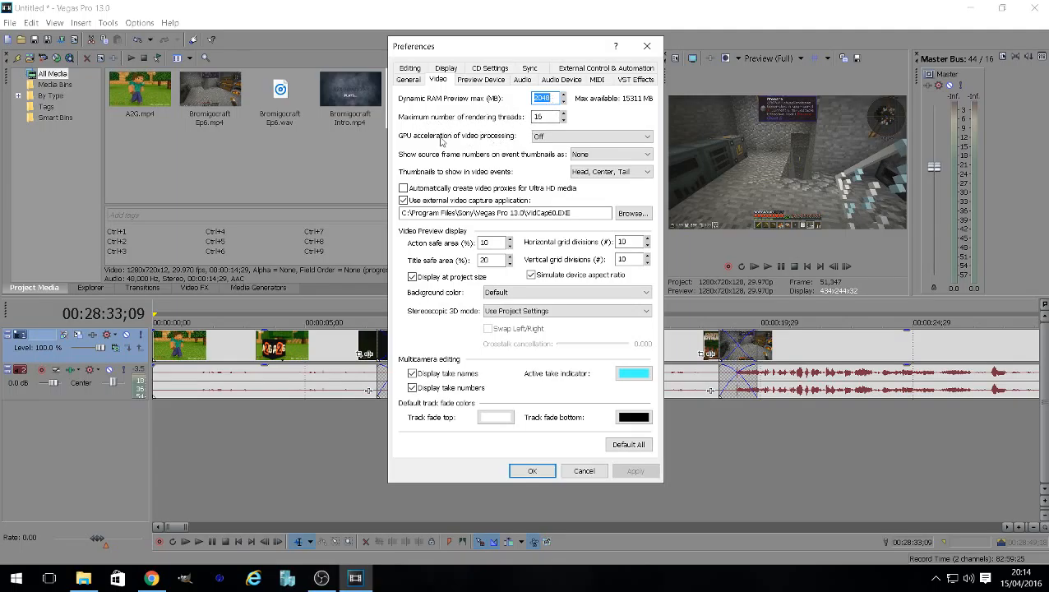
{"action": "left_click", "coordinate": [566, 137]}
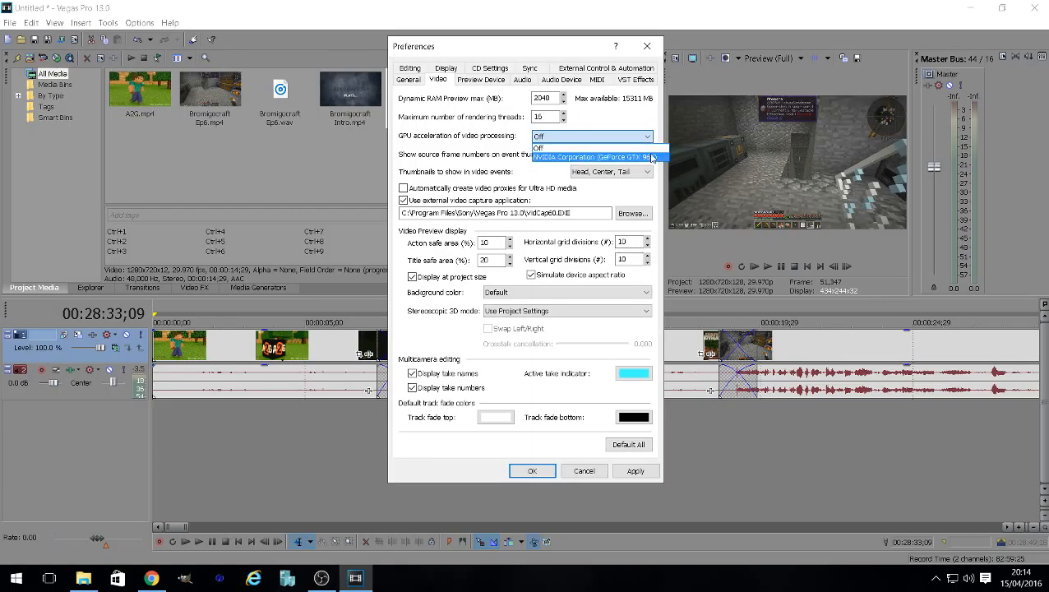
{"action": "left_click", "coordinate": [597, 147]}
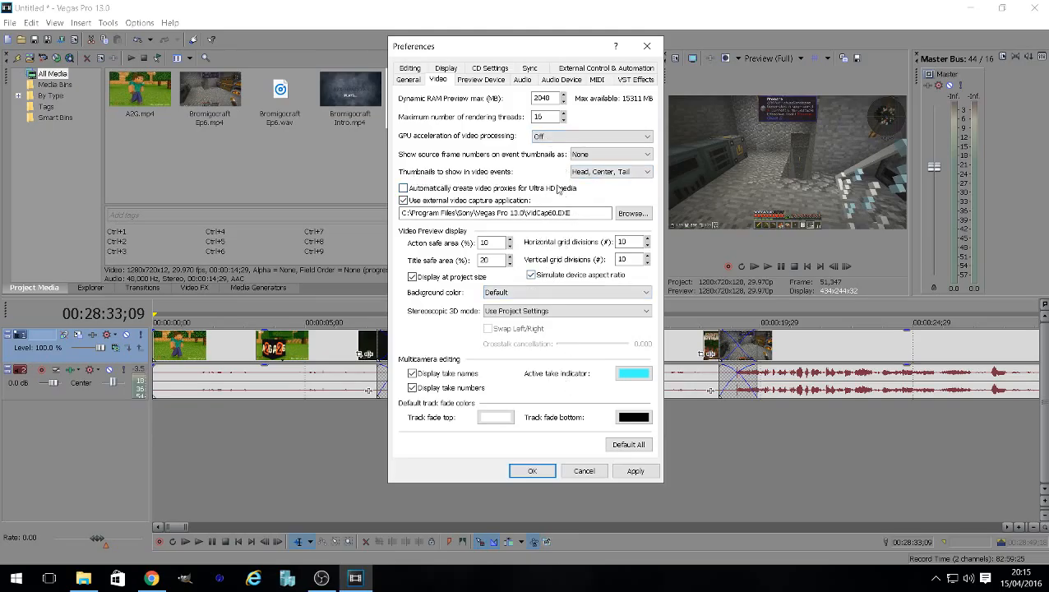
{"action": "left_click", "coordinate": [616, 154]}
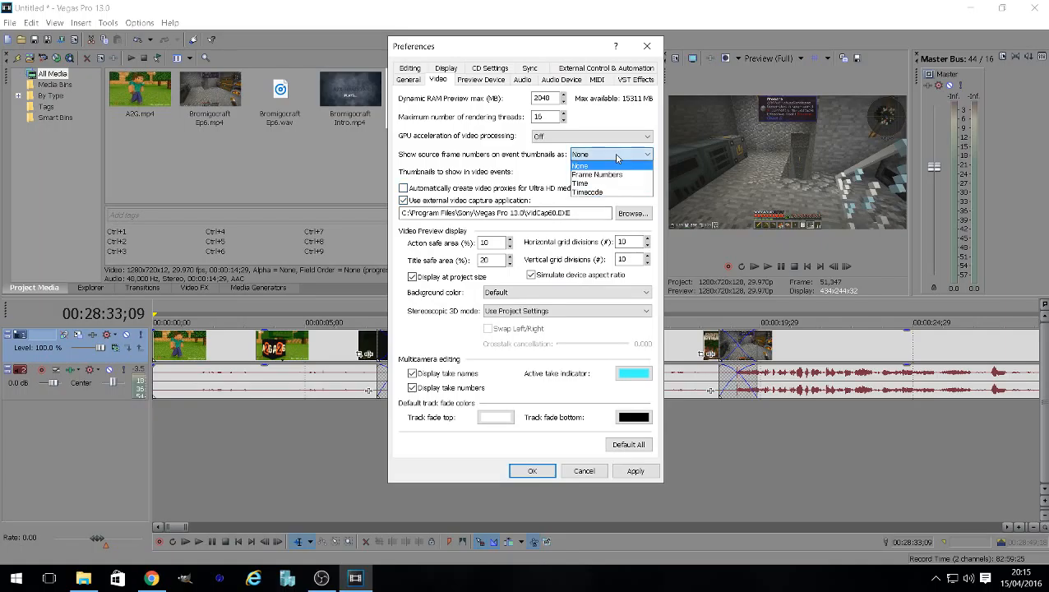
{"action": "left_click", "coordinate": [599, 153]}
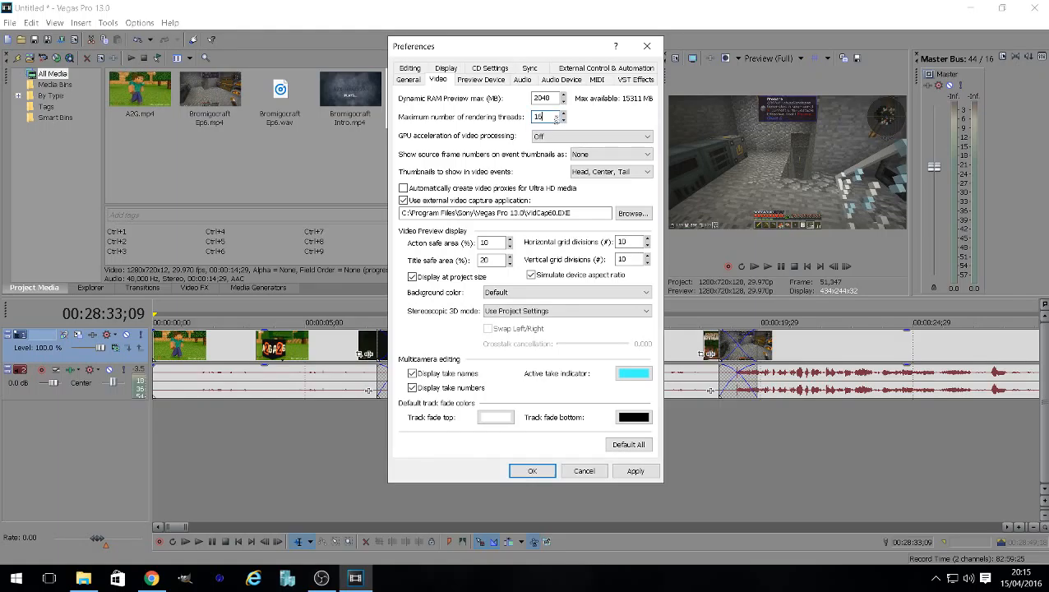
Adjust the maximum number of rendering threads and set the maximum Dynamic RAM Preview to 4096 MB.
{"action": "left_click", "coordinate": [563, 115]}
{"action": "left_click_drag", "start_coordinate": [550, 98], "coordinate": [520, 97]}
{"action": "type", "text": "4096"}
Review the display, audio, audio device and sync preferences, including the available audio device types.
{"action": "left_click", "coordinate": [449, 70]}
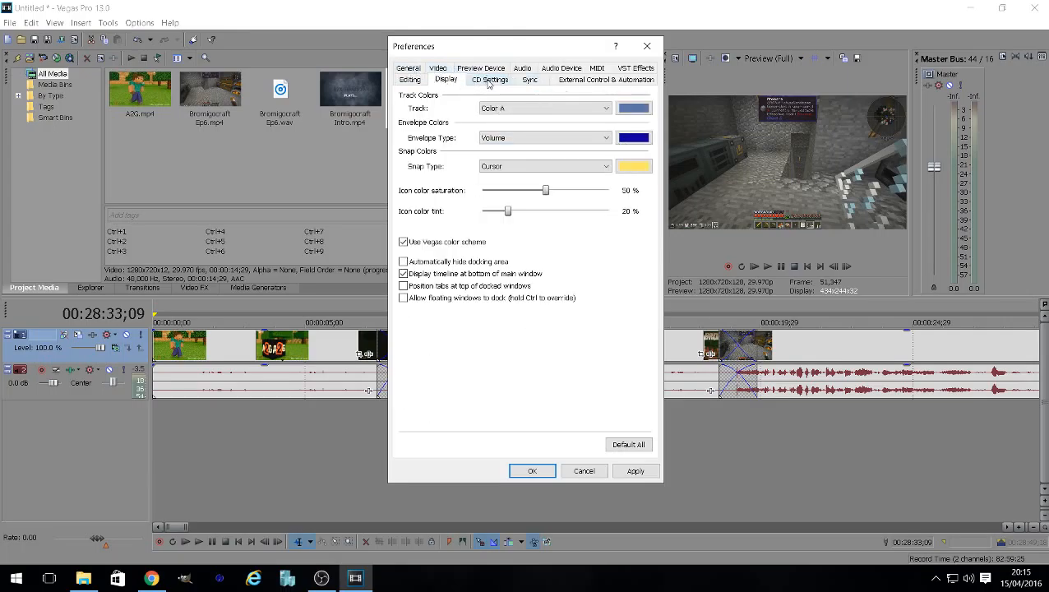
{"action": "left_click", "coordinate": [522, 69]}
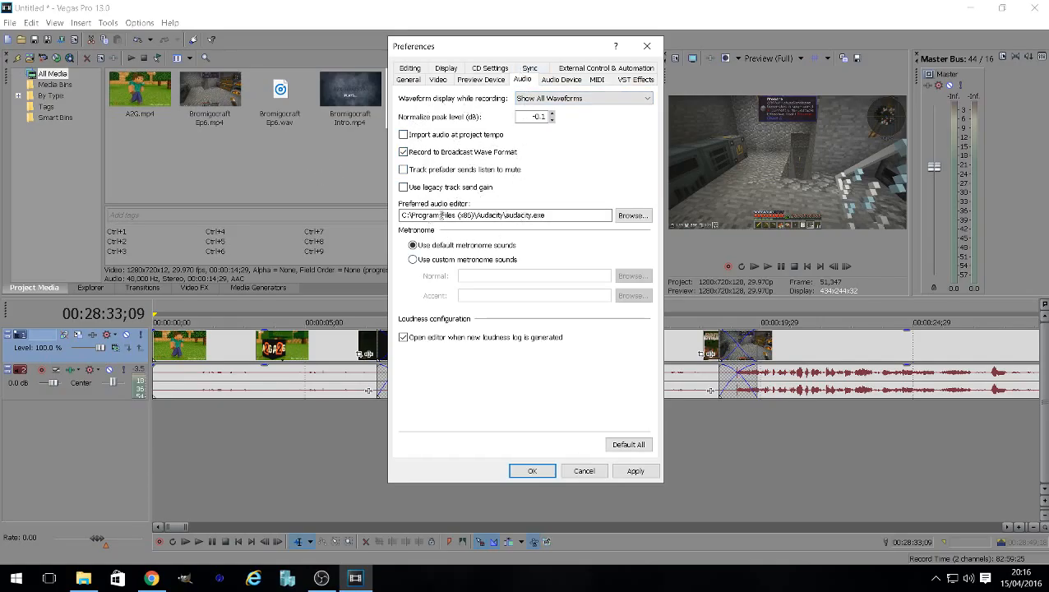
{"action": "left_click", "coordinate": [563, 80]}
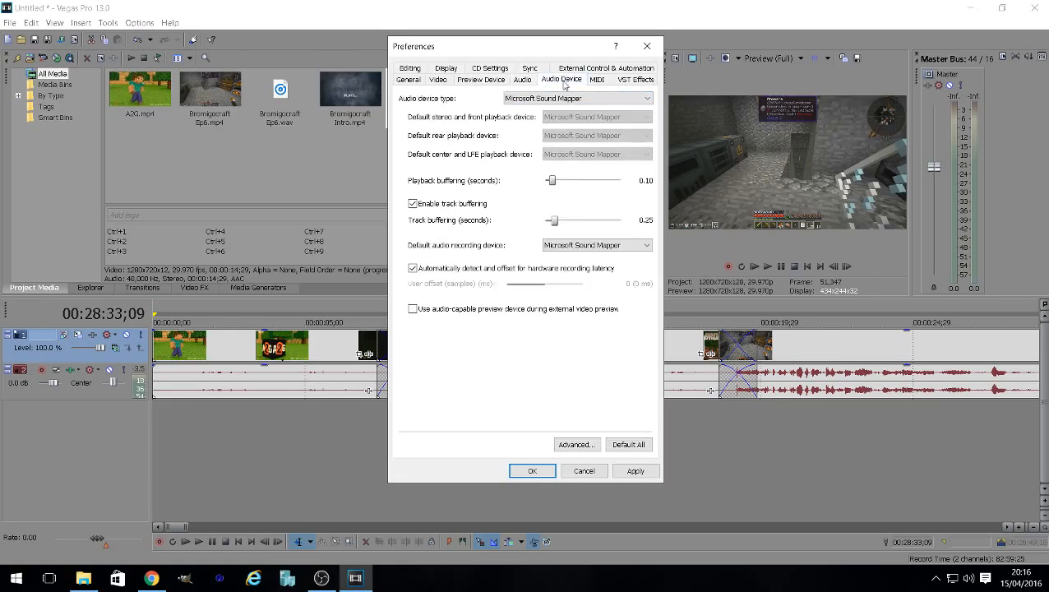
{"action": "left_click", "coordinate": [556, 99]}
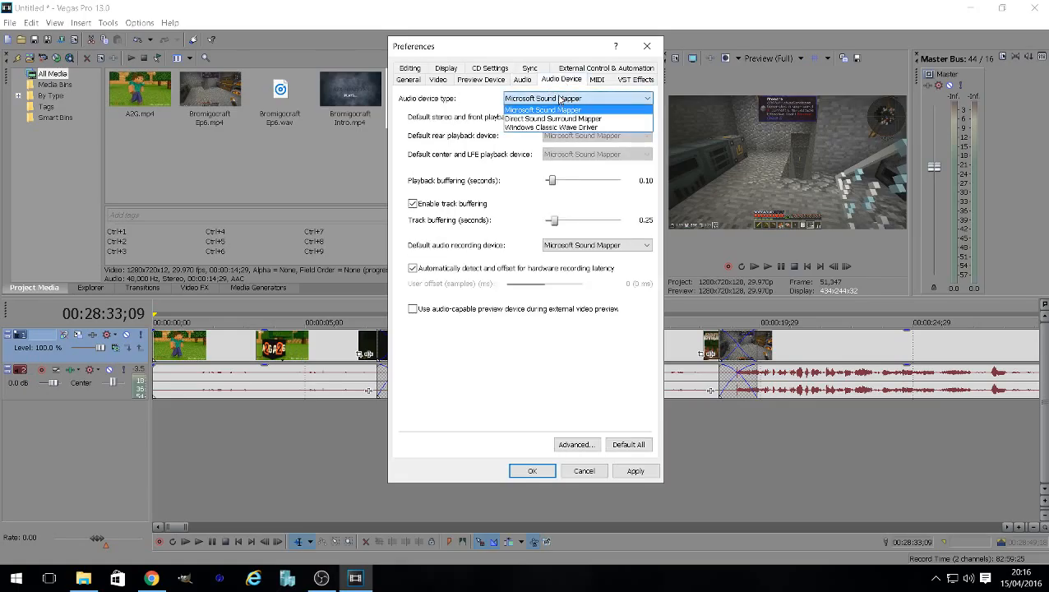
{"action": "left_click", "coordinate": [559, 98]}
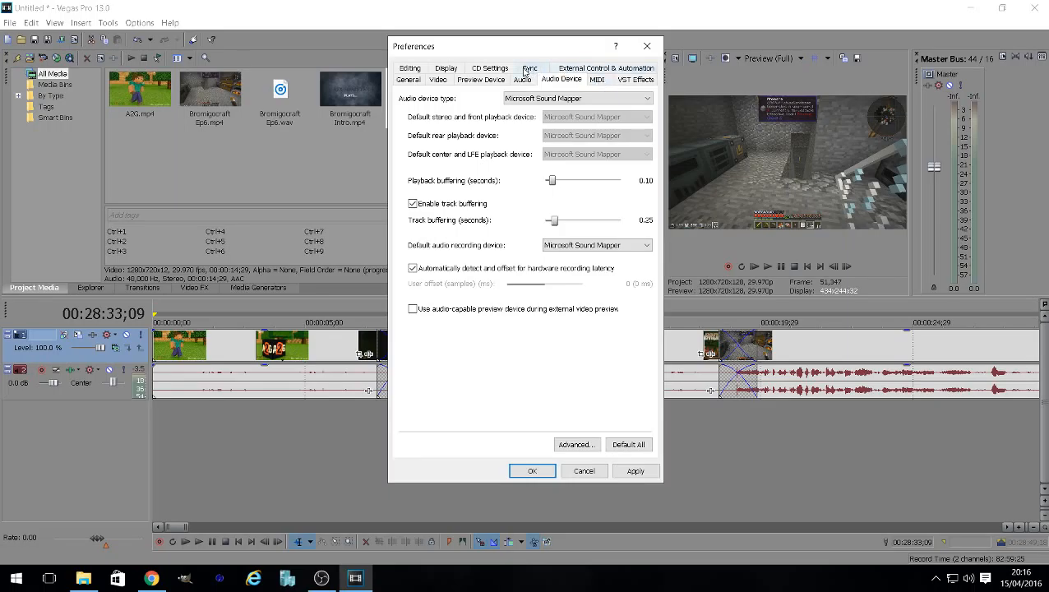
{"action": "left_click", "coordinate": [529, 69]}
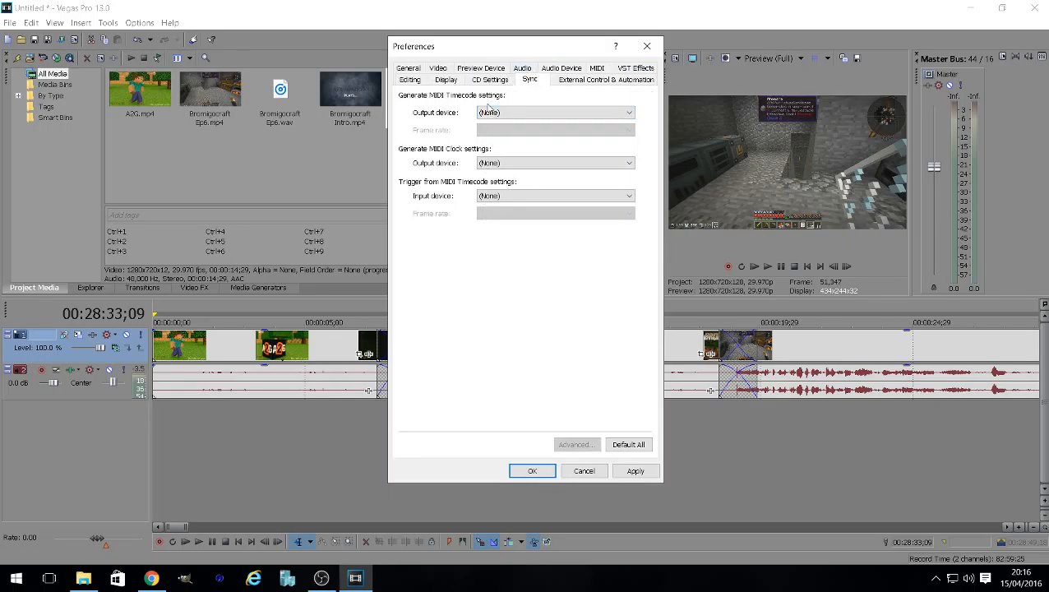
Look through the list of general preferences for the program.
{"action": "left_click", "coordinate": [409, 69]}
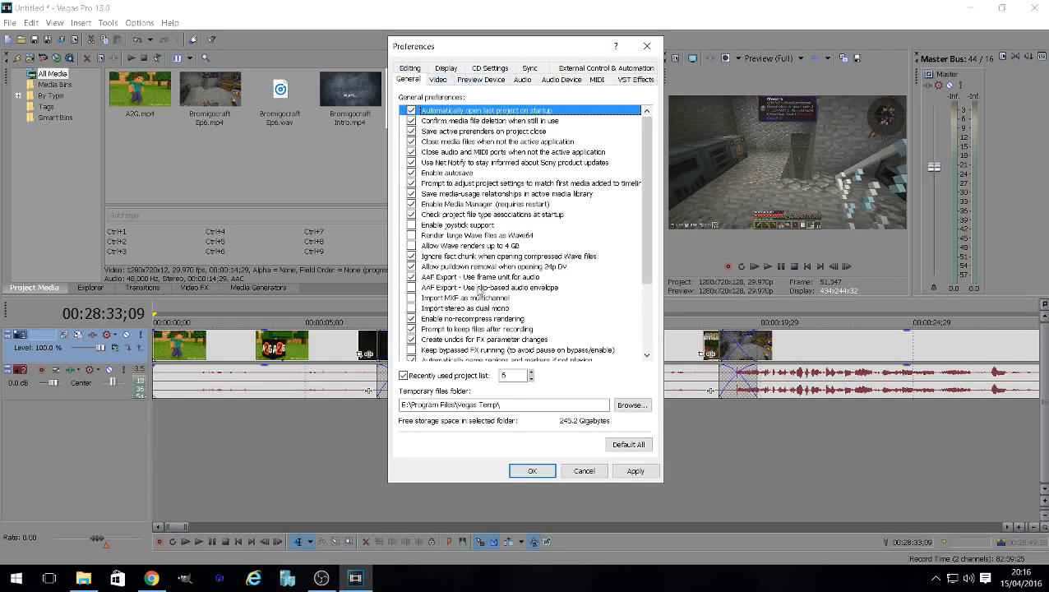
{"action": "scroll", "coordinate": [517, 124], "scroll_direction": "down", "scroll_amount": 2}
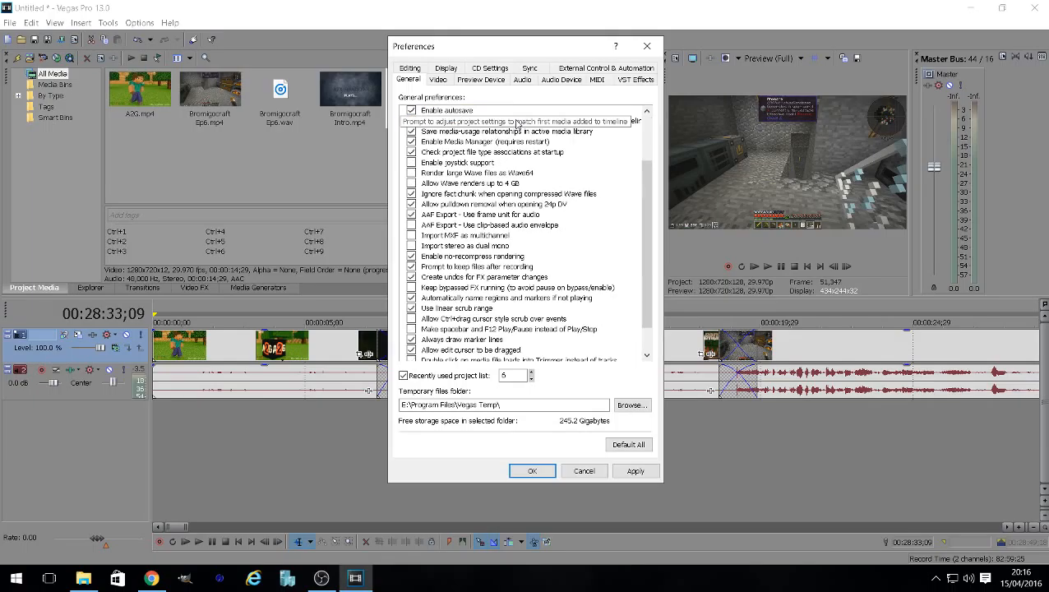
{"action": "scroll", "coordinate": [467, 224], "scroll_direction": "up", "scroll_amount": 2}
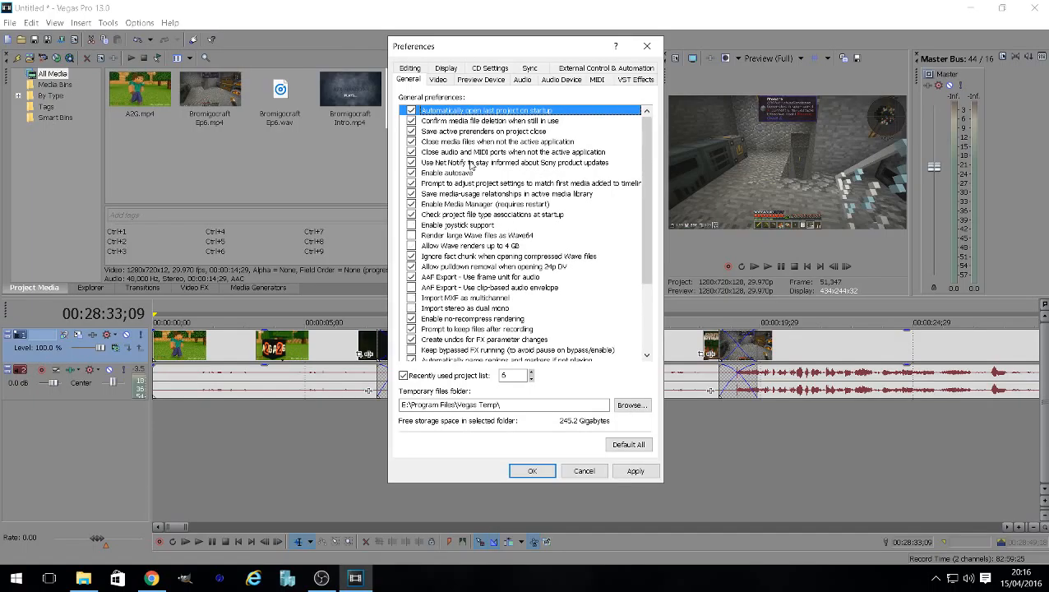
Apply the changed video preferences, acknowledge the Dynamic RAM Preview notice, and close the preferences.
{"action": "left_click", "coordinate": [438, 80]}
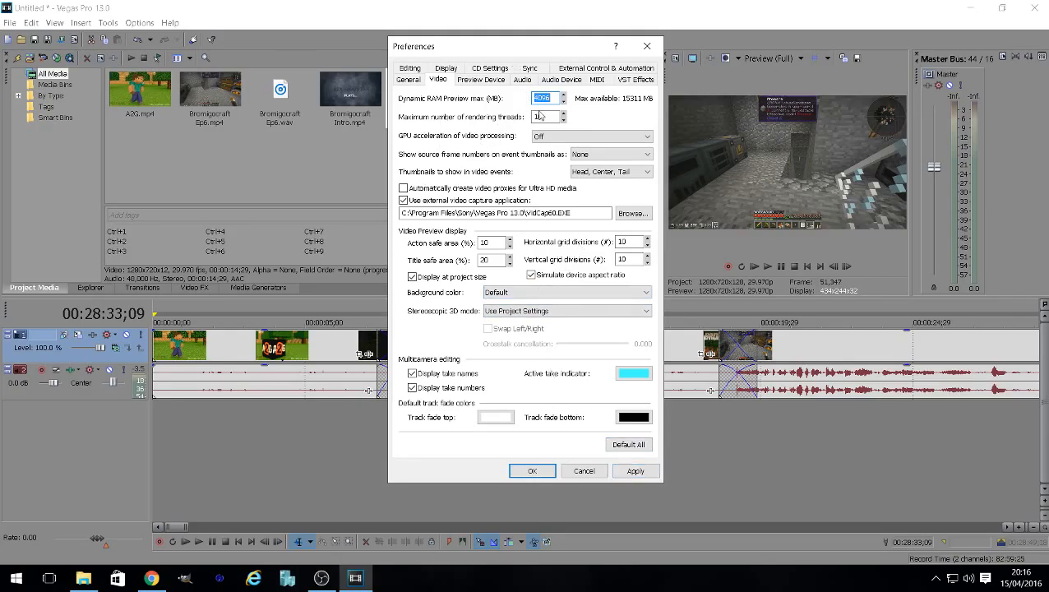
{"action": "left_click", "coordinate": [647, 475]}
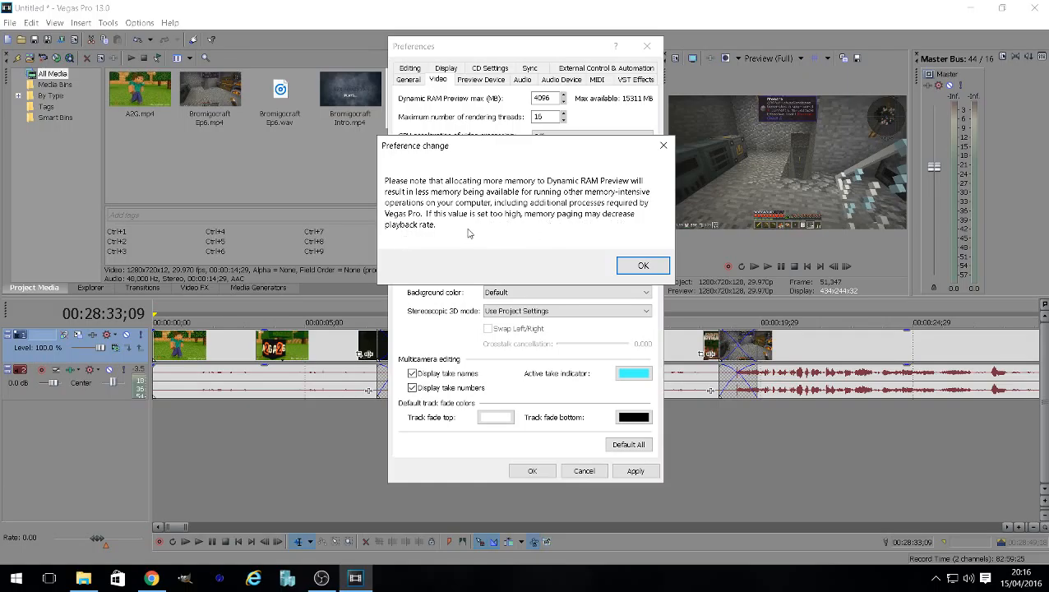
{"action": "left_click", "coordinate": [643, 268]}
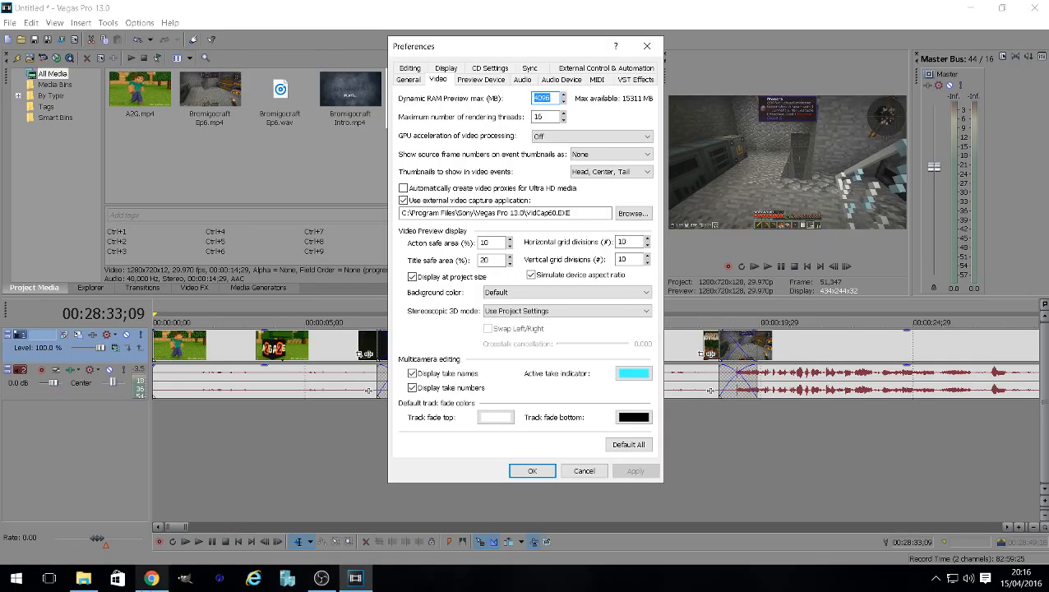
{"action": "left_click", "coordinate": [152, 587]}
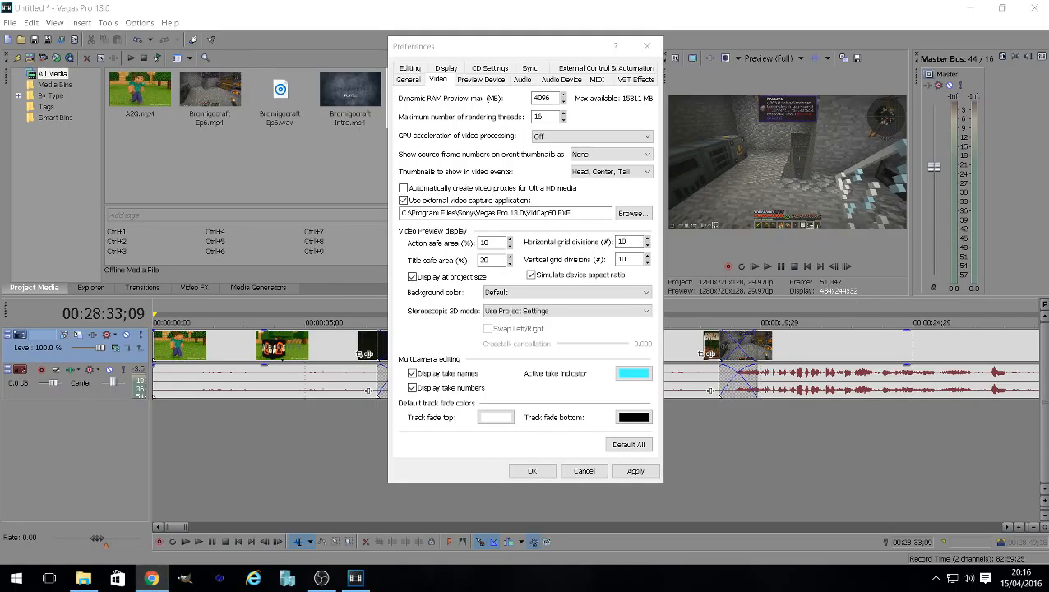
{"action": "left_click", "coordinate": [368, 390]}
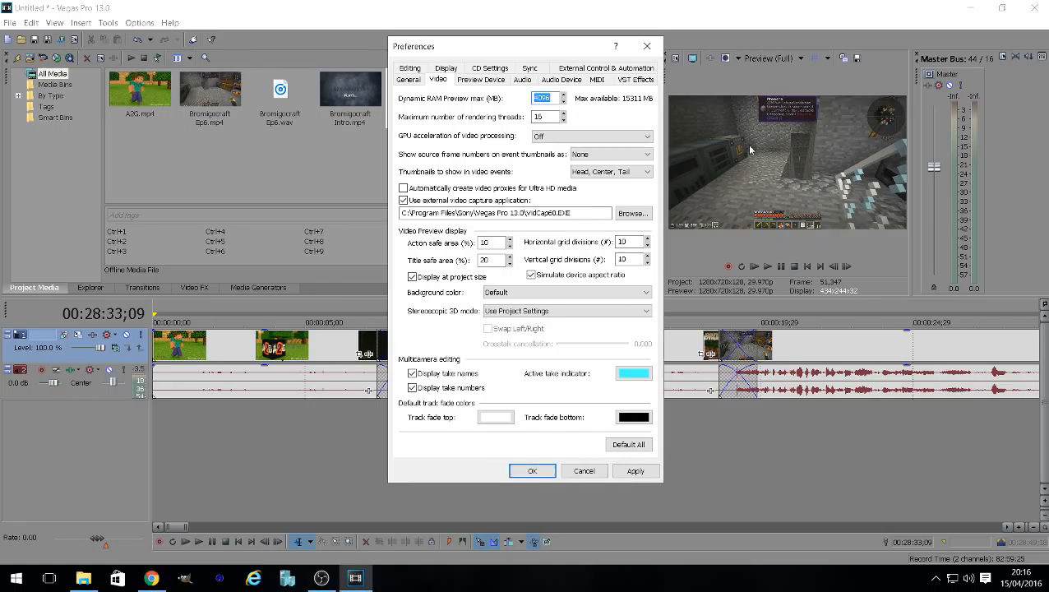
{"action": "left_click", "coordinate": [633, 470]}
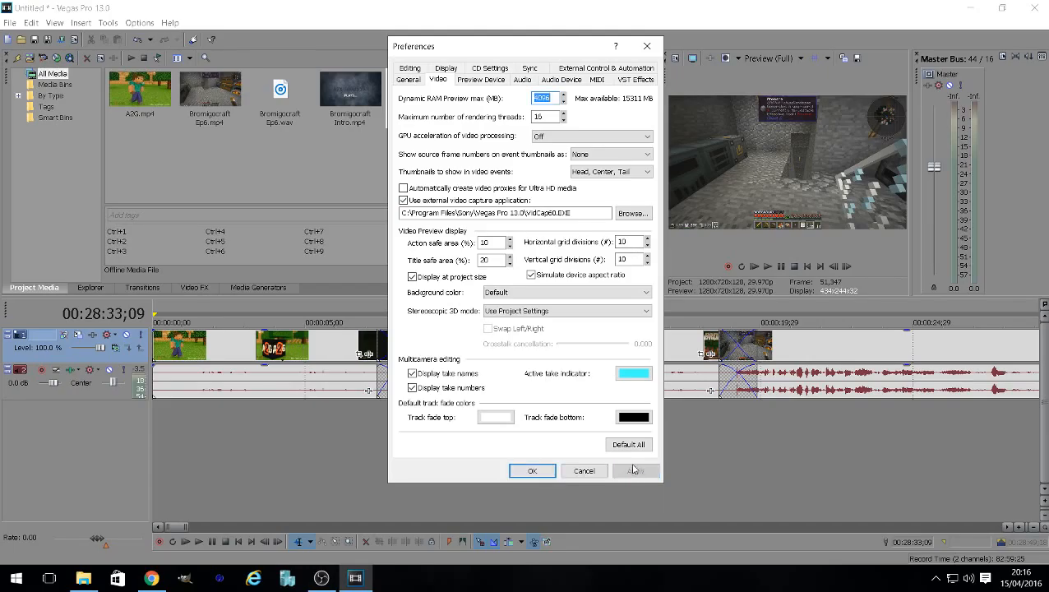
{"action": "left_click", "coordinate": [532, 470]}
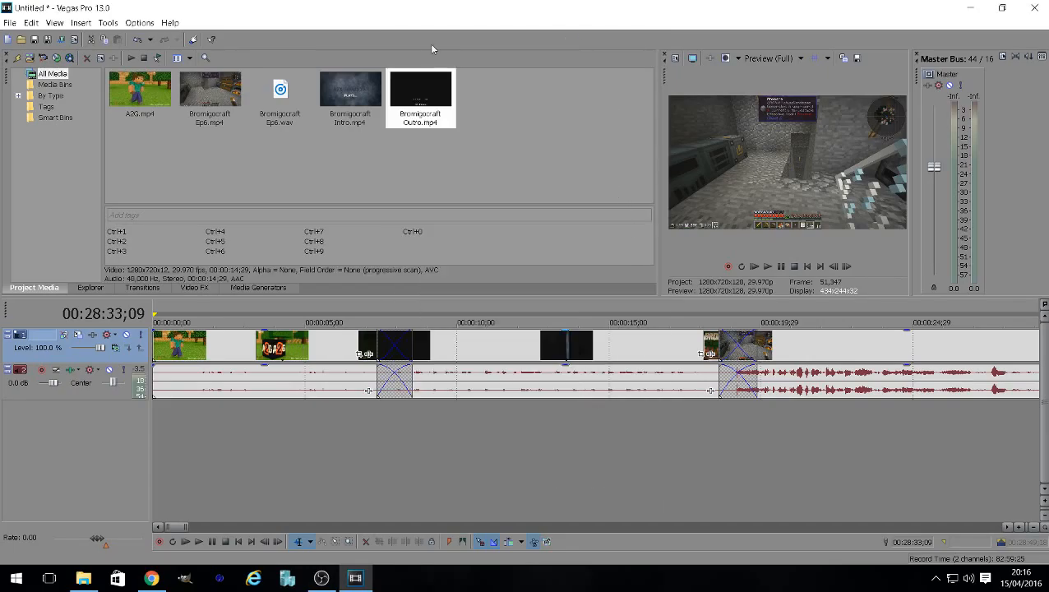
Open the Render As settings for the project and name the output file Bromigocraft Ep6.mp4.
{"action": "left_click", "coordinate": [9, 22]}
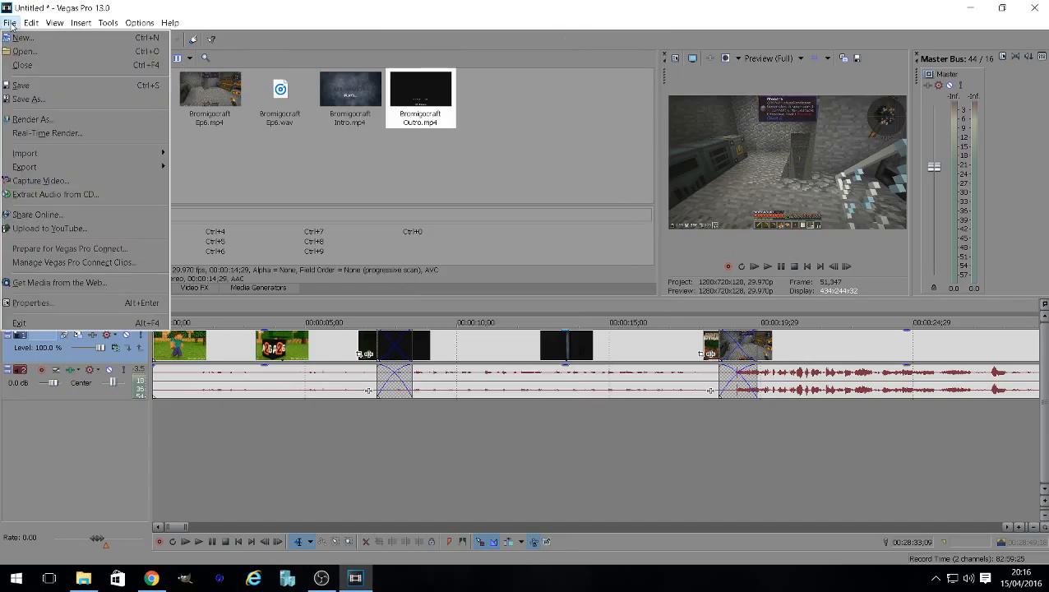
{"action": "left_click", "coordinate": [46, 121]}
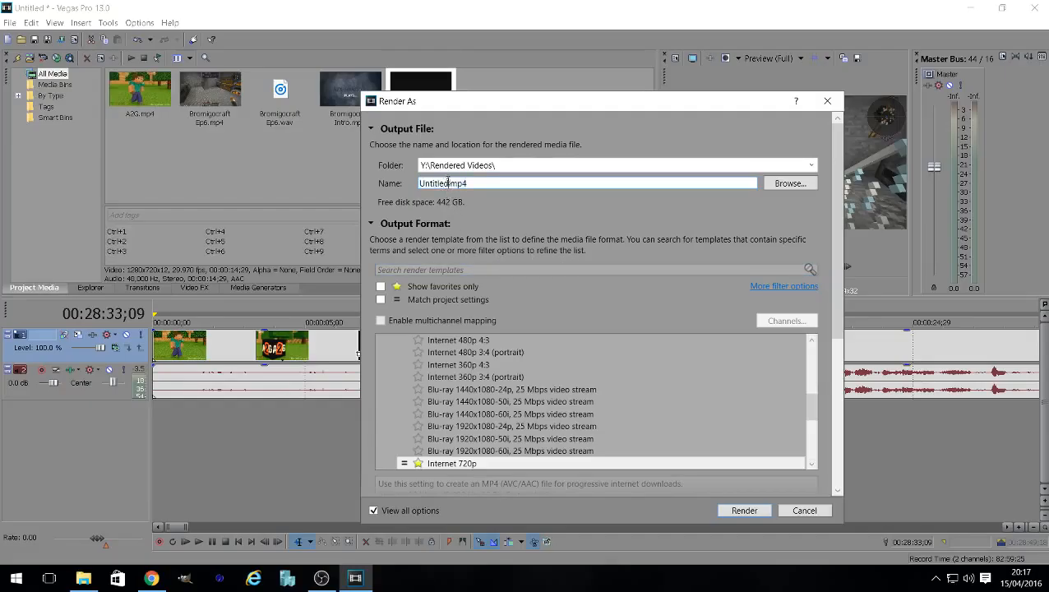
{"action": "left_click_drag", "start_coordinate": [448, 181], "coordinate": [420, 184]}
{"action": "type", "text": "Bromigocraft Ep6"}
Locate the Internet 720p render template and inspect its context options and the Output Format section.
{"action": "left_click_drag", "start_coordinate": [808, 406], "coordinate": [808, 426]}
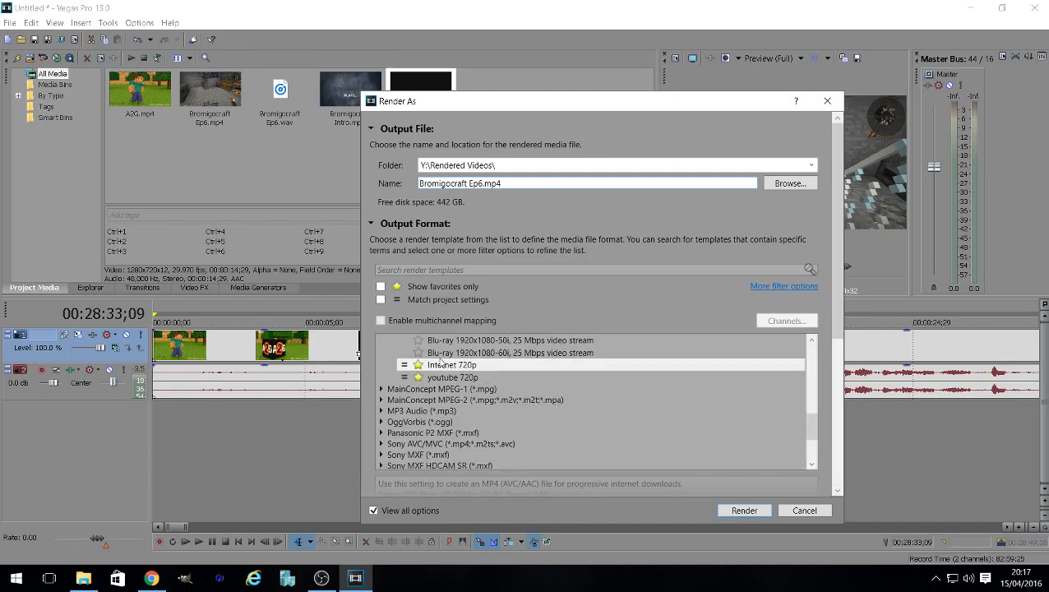
{"action": "right_click", "coordinate": [444, 368]}
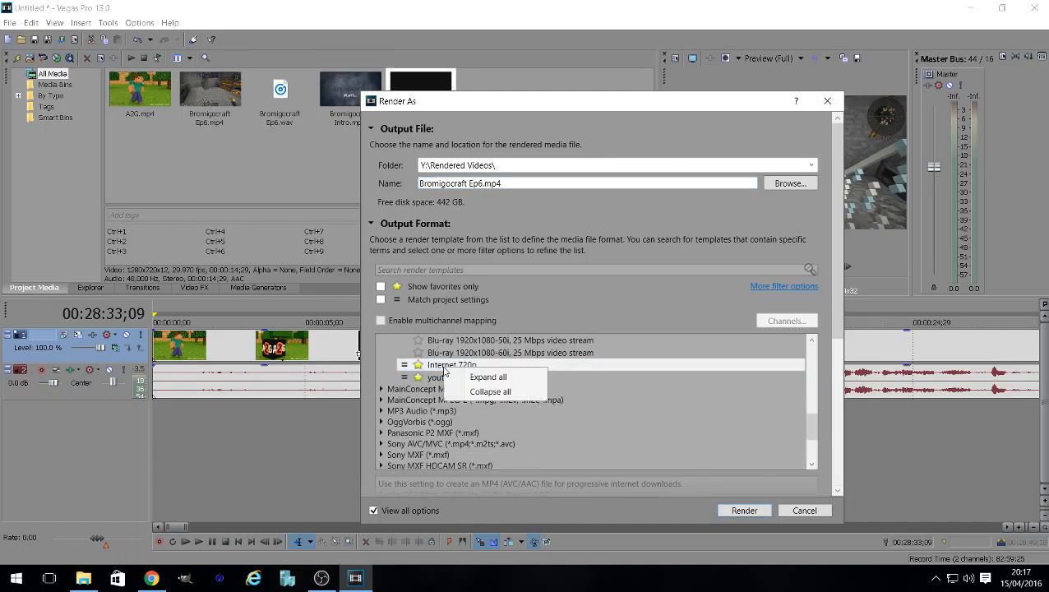
{"action": "right_click", "coordinate": [444, 366]}
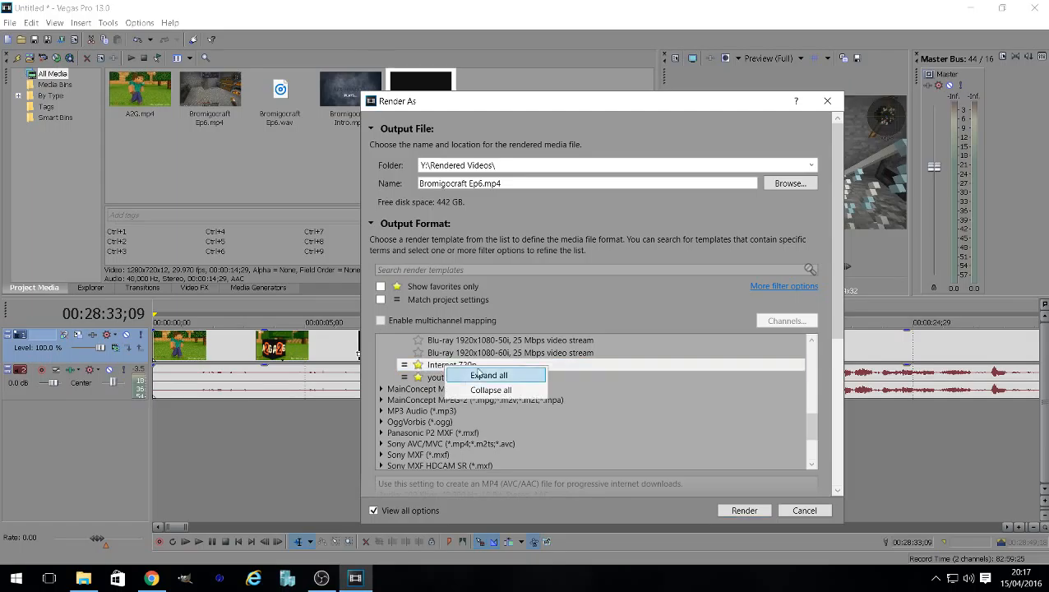
{"action": "left_click", "coordinate": [808, 428]}
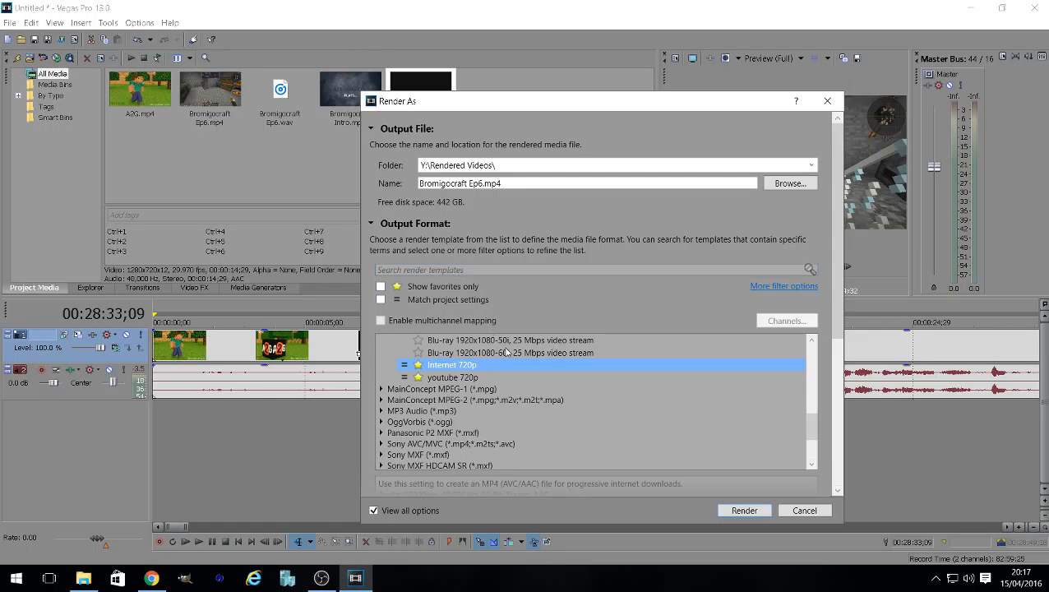
{"action": "left_click", "coordinate": [371, 222]}
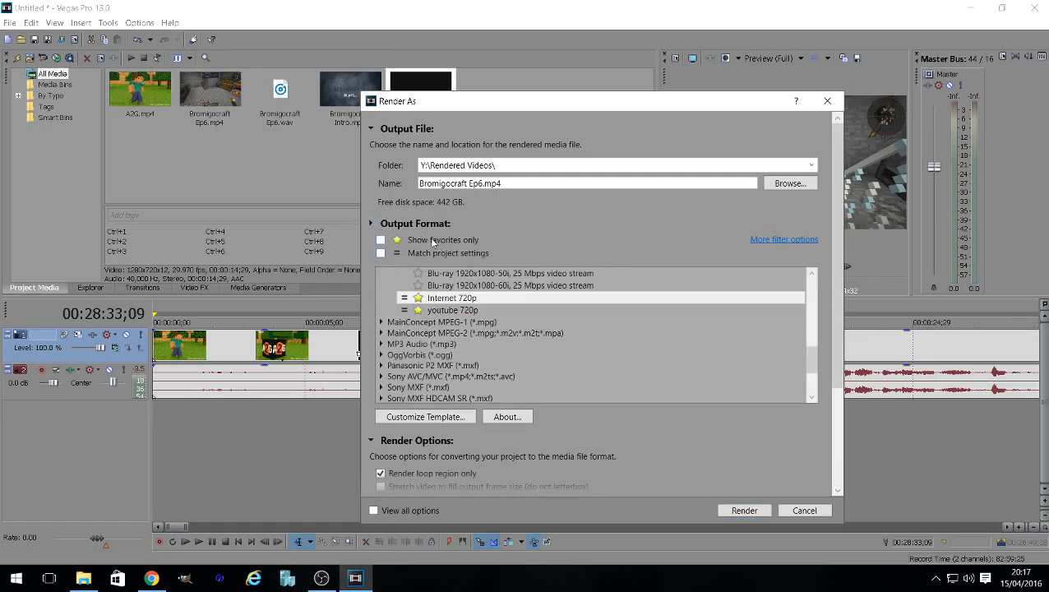
{"action": "left_click", "coordinate": [373, 223]}
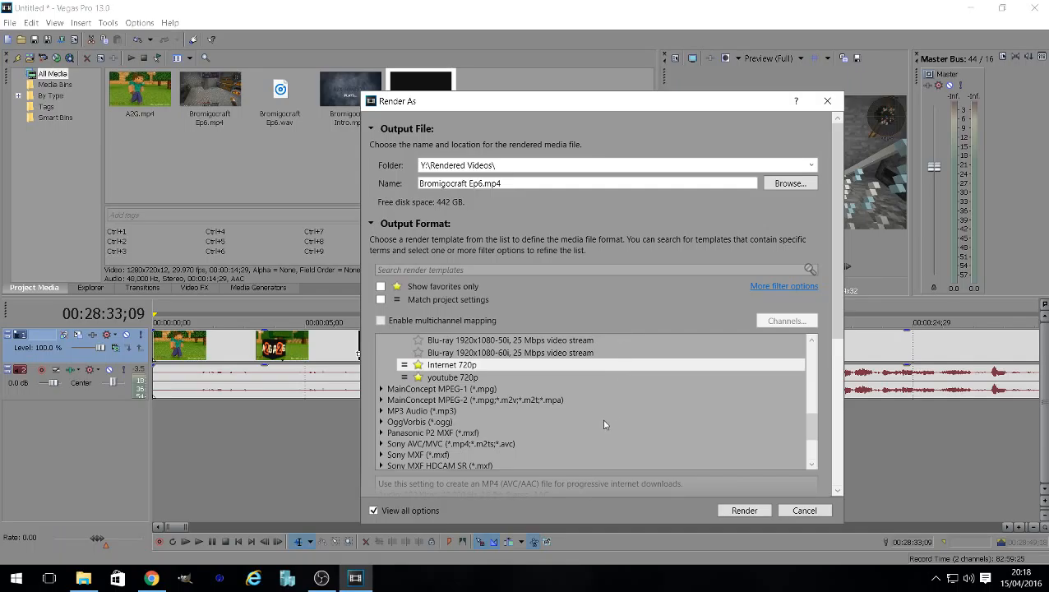
Browse the available render formats and templates, examining the MainConcept AVC/AAC and Sony AVC/MVC groups.
{"action": "left_click_drag", "start_coordinate": [814, 428], "coordinate": [802, 352]}
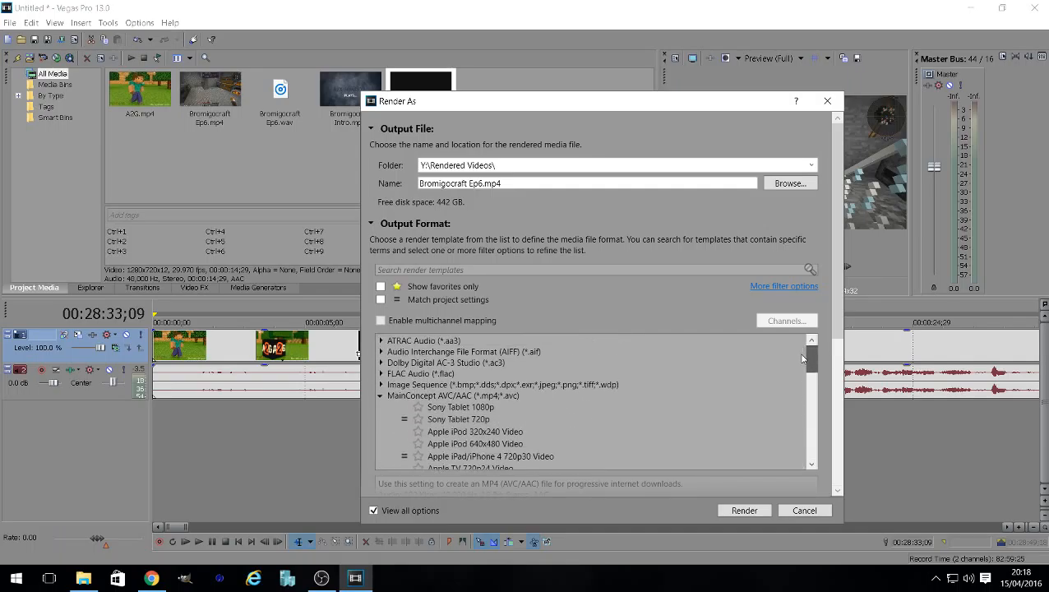
{"action": "scroll", "coordinate": [788, 369], "scroll_direction": "down", "scroll_amount": 1}
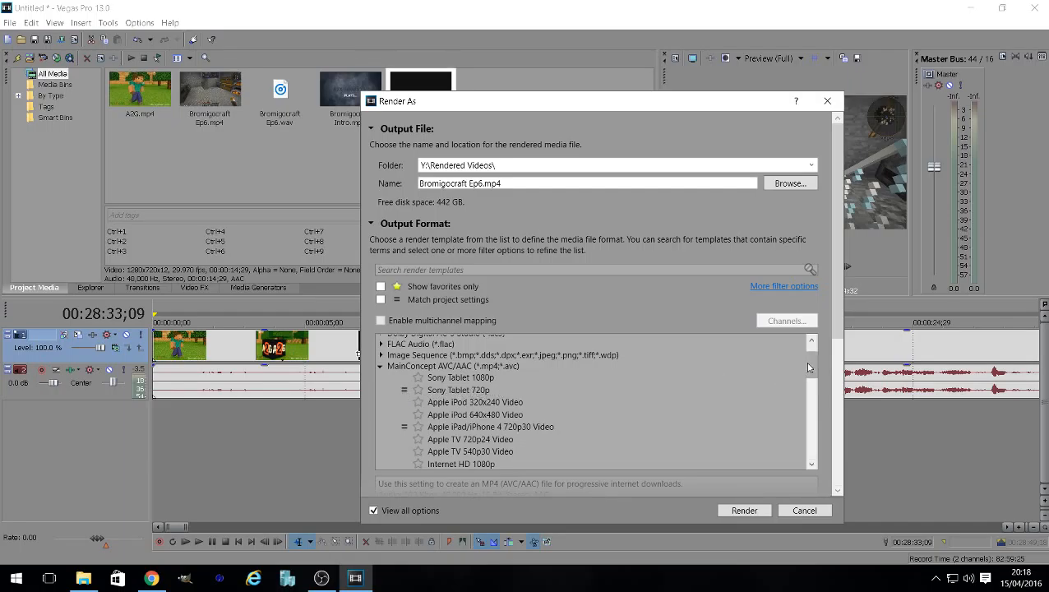
{"action": "left_click_drag", "start_coordinate": [808, 368], "coordinate": [812, 383]}
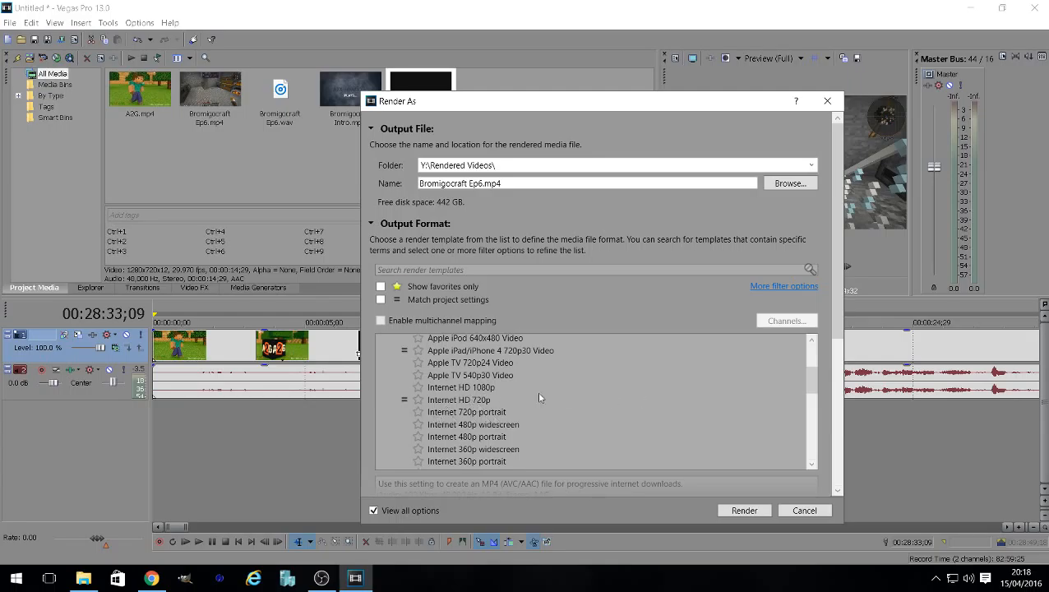
{"action": "left_click_drag", "start_coordinate": [811, 384], "coordinate": [815, 454]}
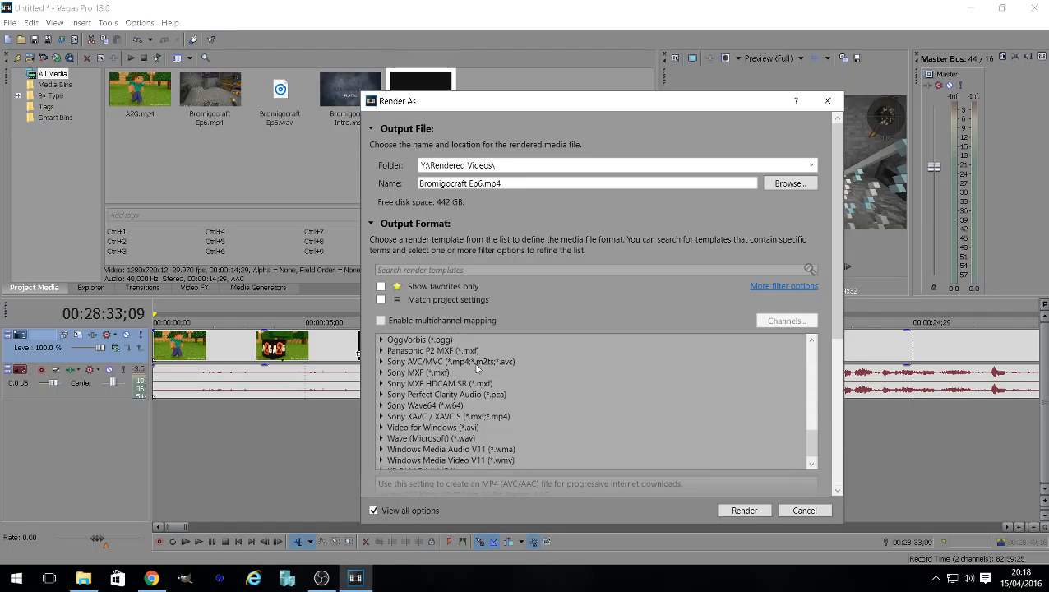
{"action": "left_click", "coordinate": [382, 364]}
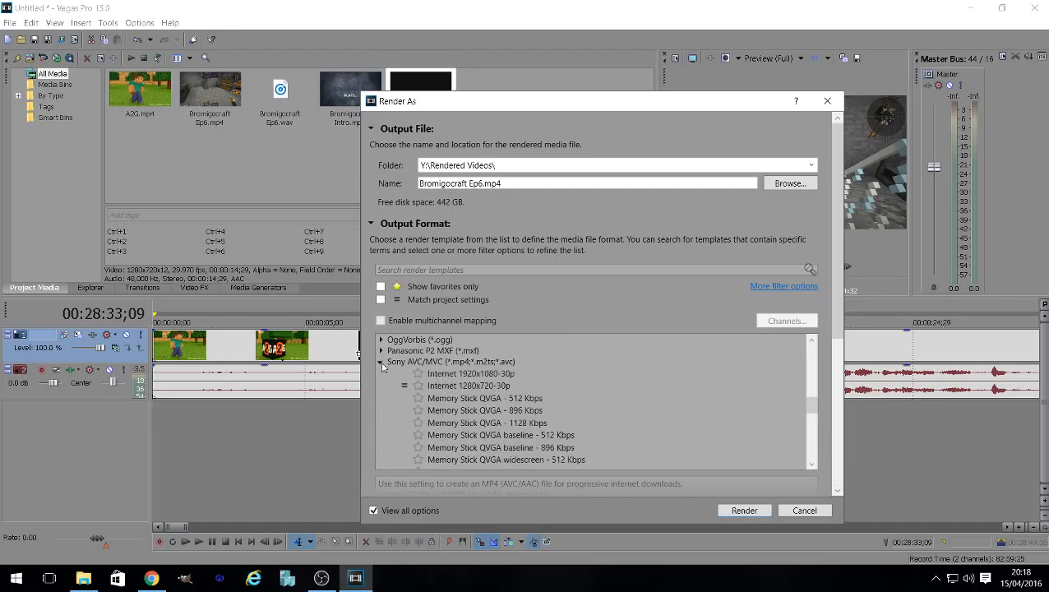
{"action": "left_click", "coordinate": [382, 363]}
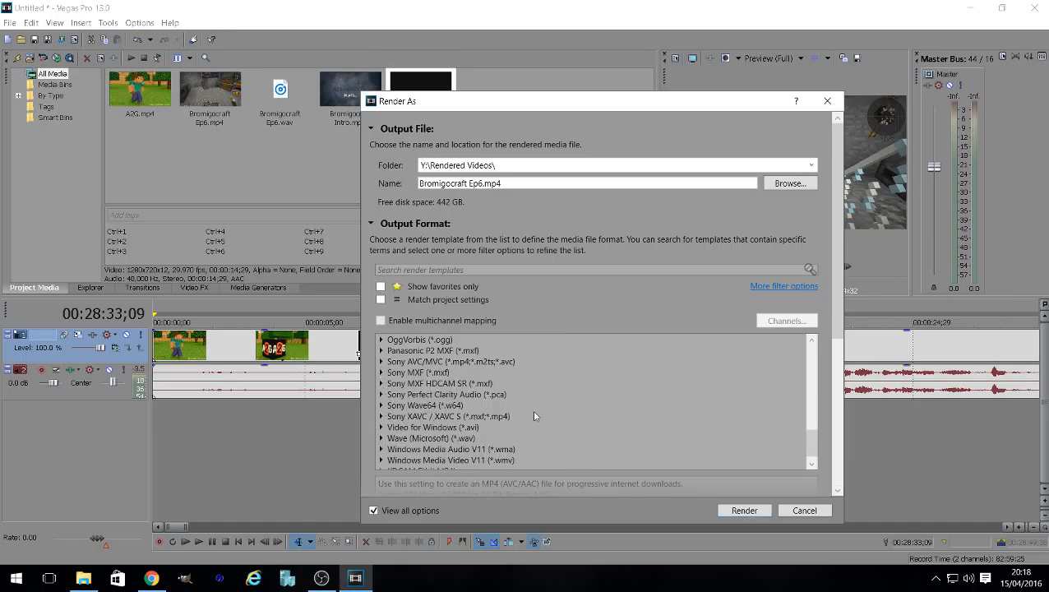
{"action": "left_click_drag", "start_coordinate": [812, 442], "coordinate": [815, 356]}
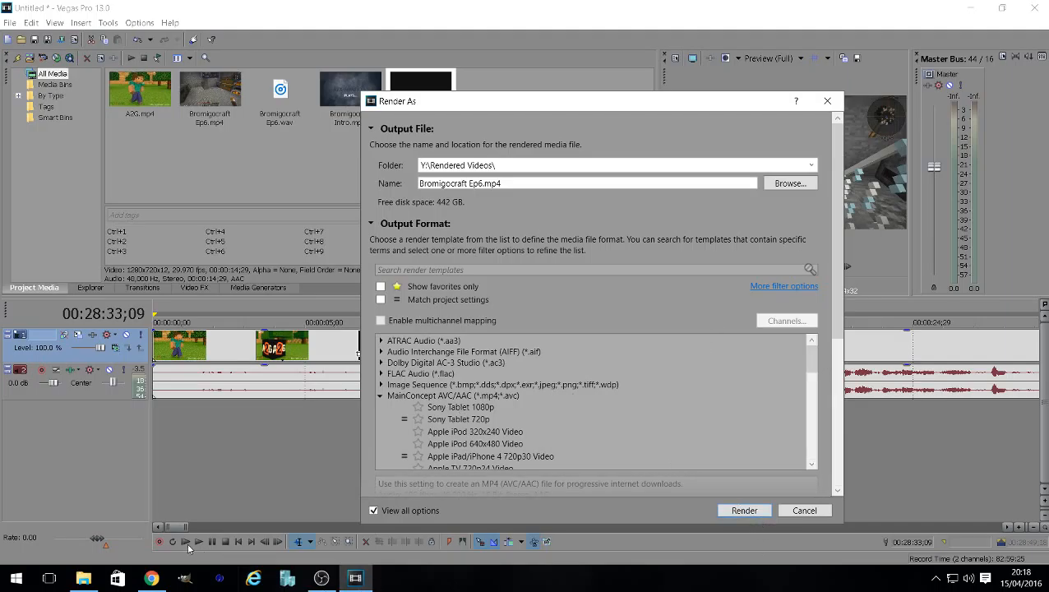
Switch to File Explorer, inspect the Rendered Videos folder on the YouTube (Y:) drive, and return to the drive's root.
{"action": "left_click", "coordinate": [83, 577]}
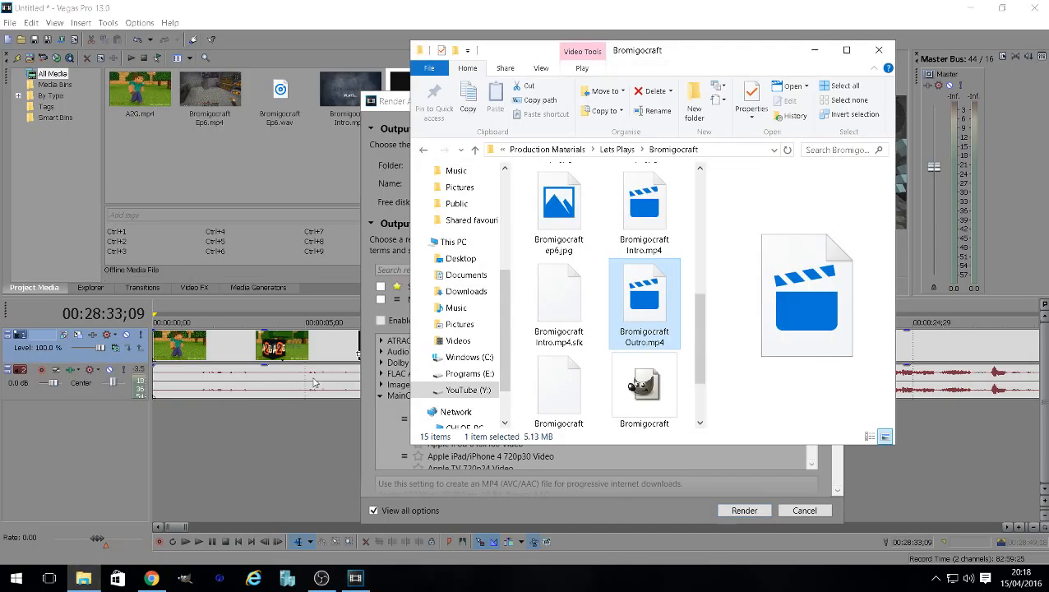
{"action": "left_click", "coordinate": [435, 393]}
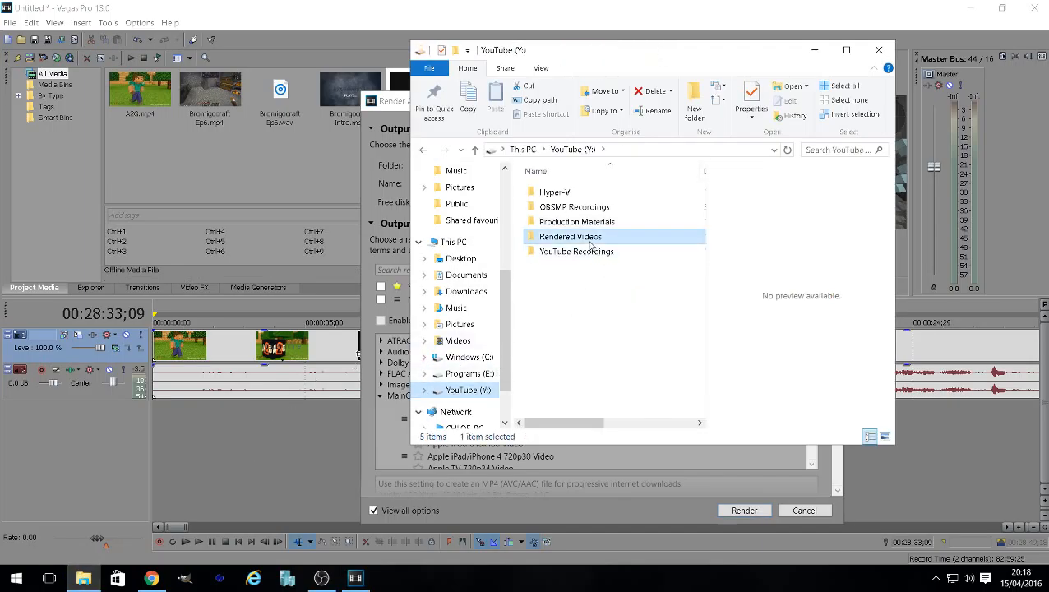
{"action": "double_click", "coordinate": [567, 249]}
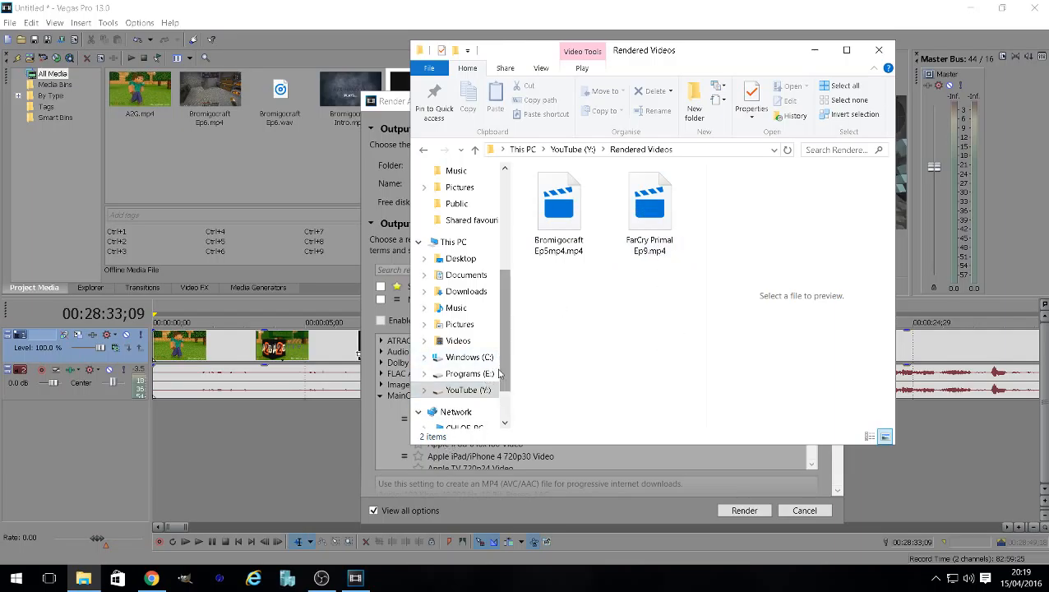
{"action": "left_click", "coordinate": [470, 390]}
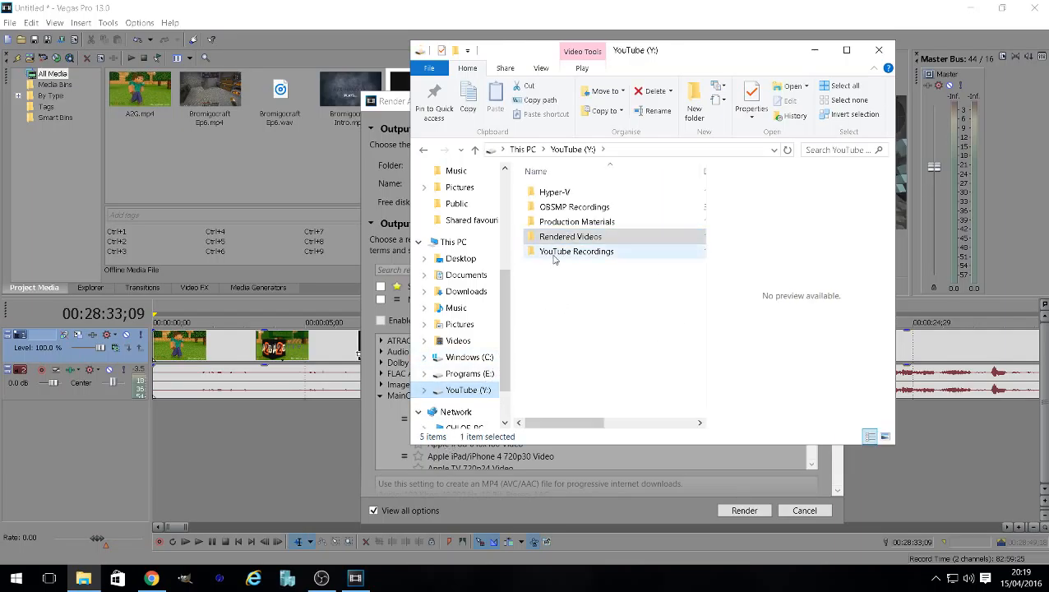
Check the file properties of FCPrimal Ep10.mp4 in YouTube Recordings > FCPrimal > Ep10, and close File Explorer.
{"action": "double_click", "coordinate": [555, 254]}
{"action": "double_click", "coordinate": [613, 208]}
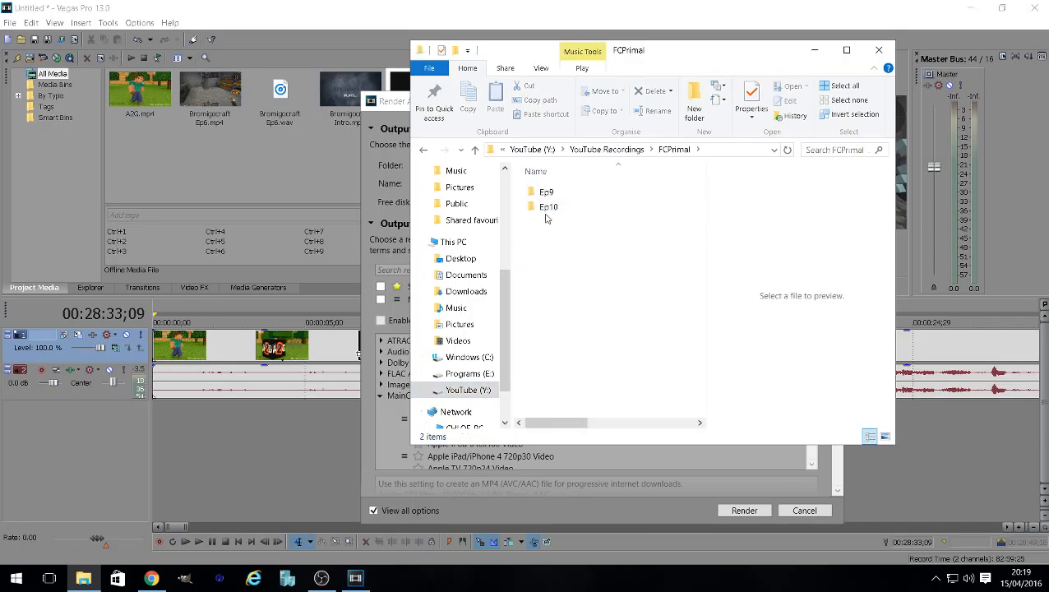
{"action": "double_click", "coordinate": [547, 208]}
{"action": "right_click", "coordinate": [576, 194]}
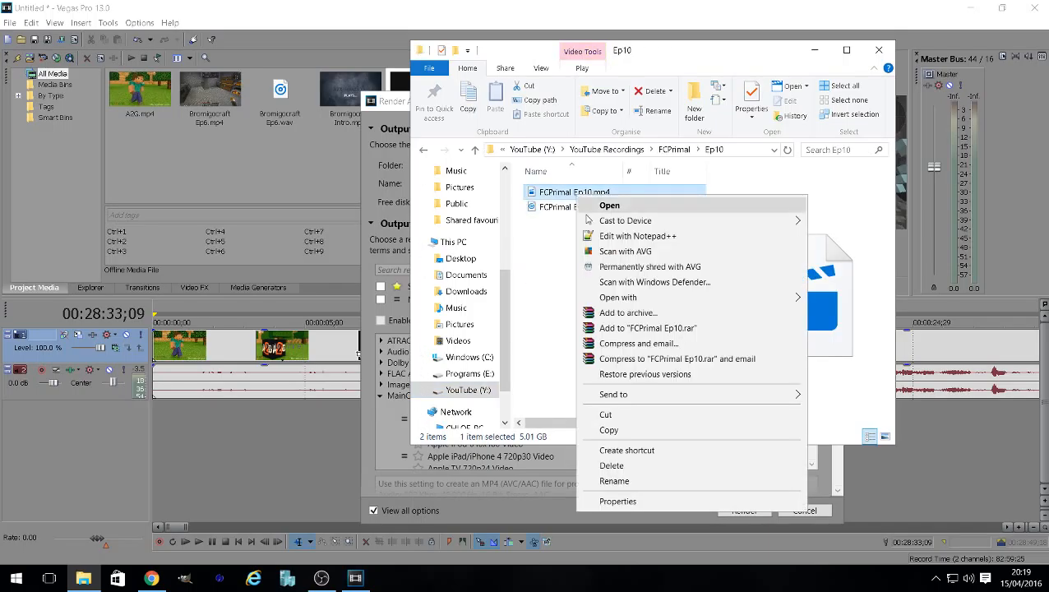
{"action": "left_click", "coordinate": [612, 501]}
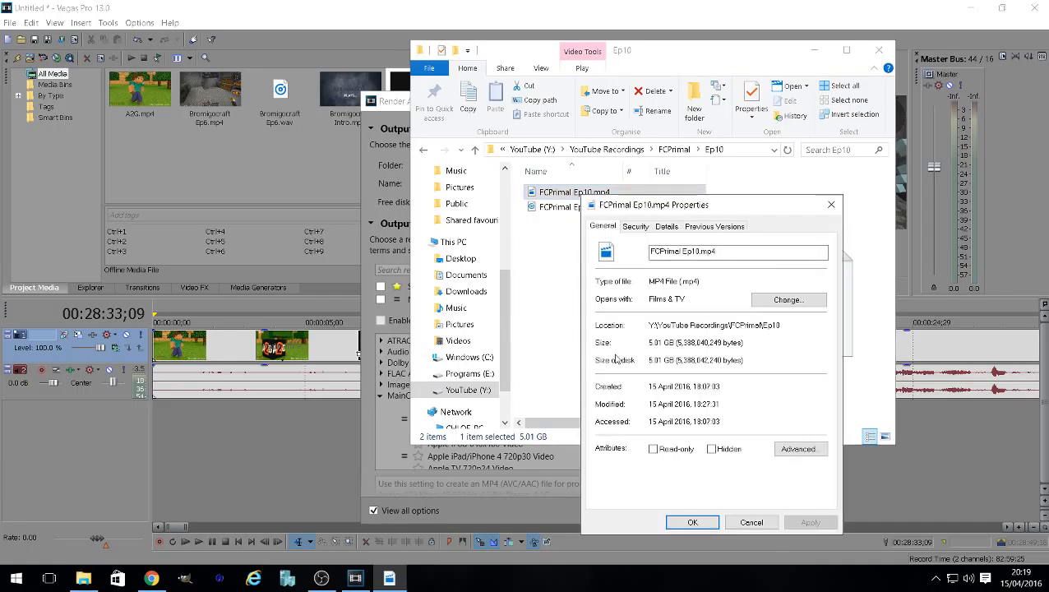
{"action": "left_click", "coordinate": [830, 206]}
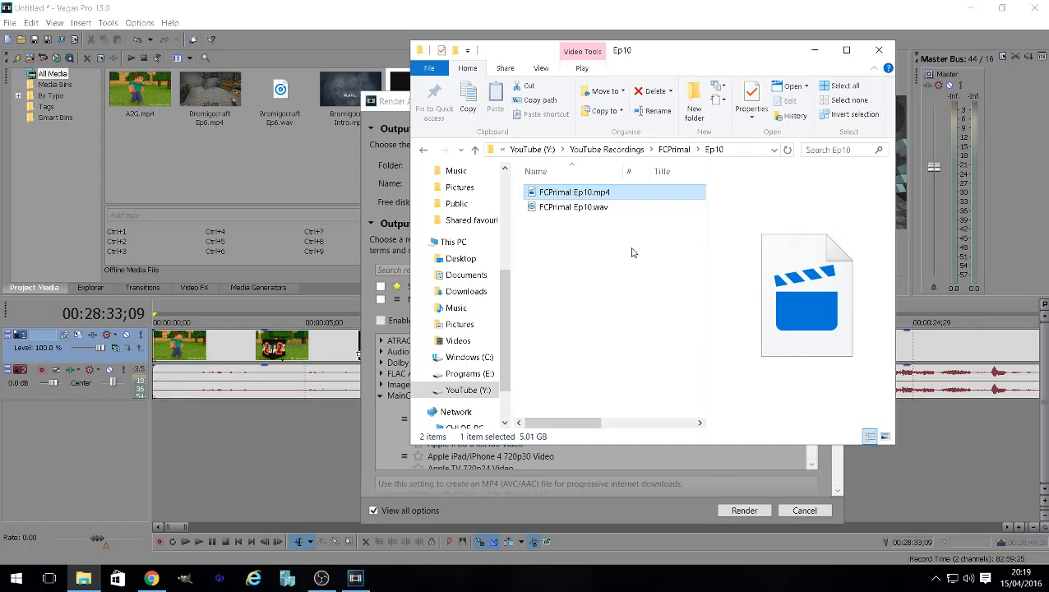
{"action": "left_click", "coordinate": [877, 51]}
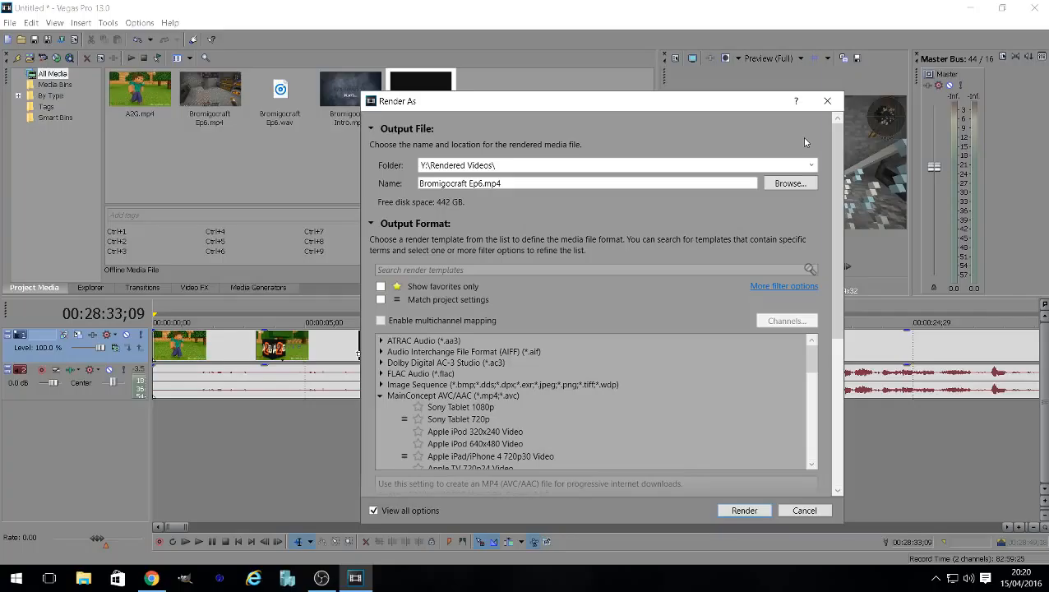
Cancel the Render As settings and minimise Vegas Pro to show the desktop.
{"action": "left_click", "coordinate": [799, 512]}
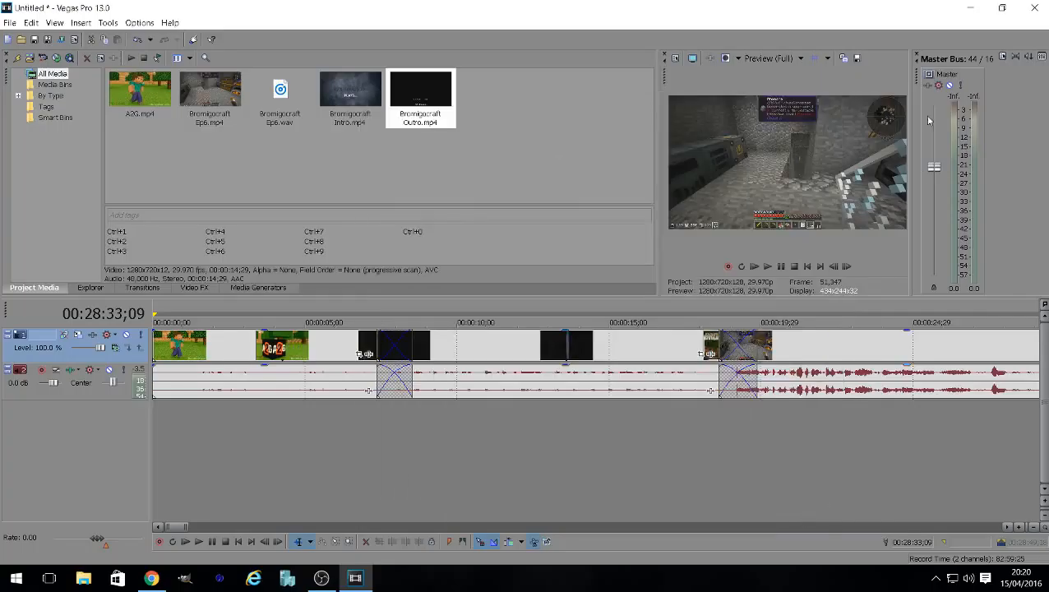
{"action": "left_click", "coordinate": [970, 8]}
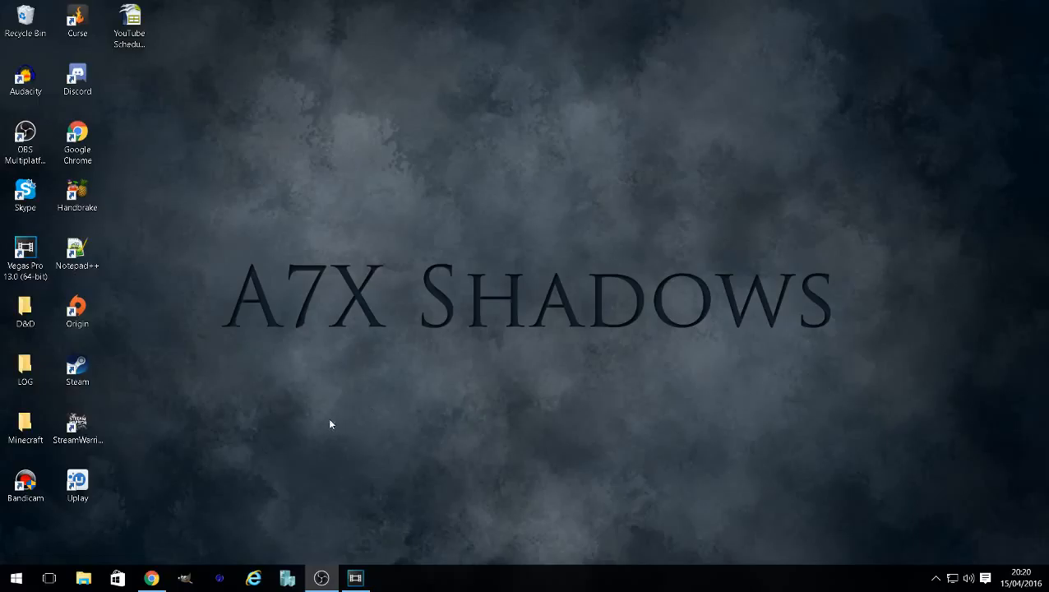
Move the Windows PowerShell tile in the Start menu into line with Movie Maker, and try to narrow the menu.
{"action": "left_click", "coordinate": [18, 579]}
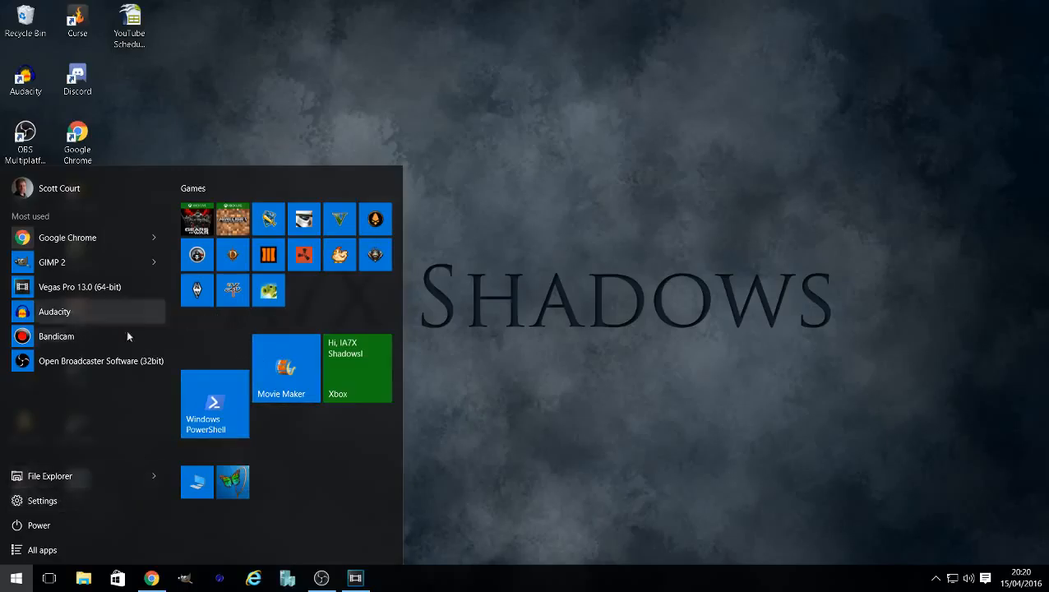
{"action": "left_click", "coordinate": [233, 362]}
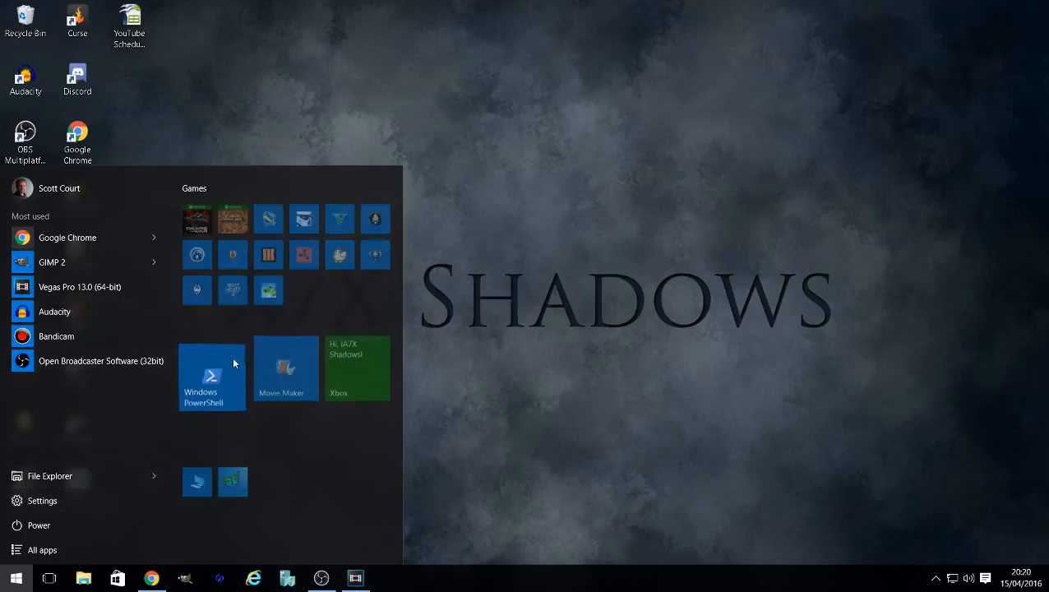
{"action": "left_click_drag", "start_coordinate": [233, 364], "coordinate": [232, 348]}
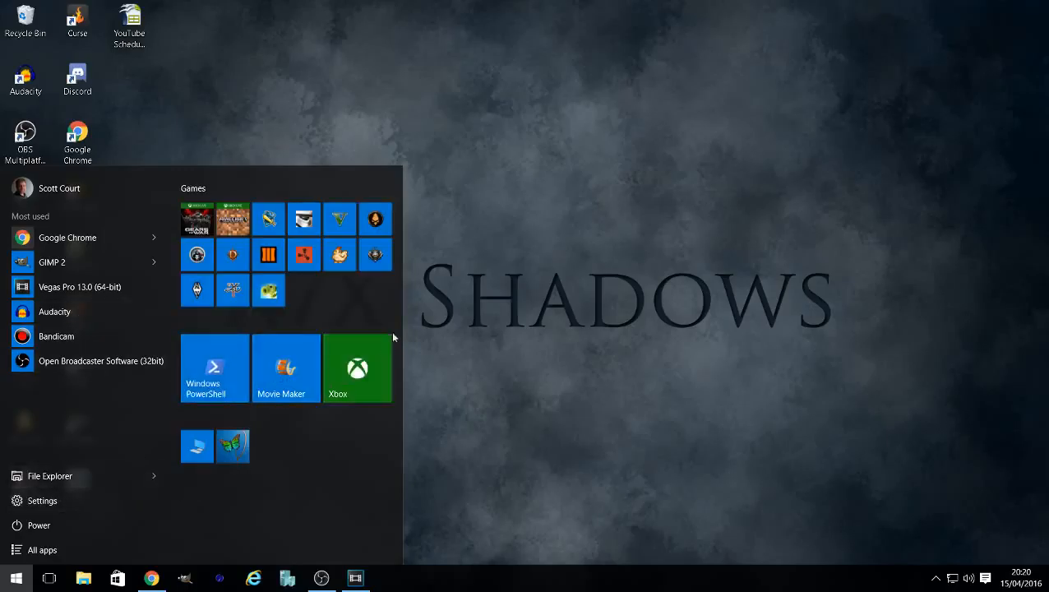
{"action": "left_click_drag", "start_coordinate": [399, 322], "coordinate": [321, 319]}
{"action": "left_click_drag", "start_coordinate": [398, 303], "coordinate": [222, 303]}
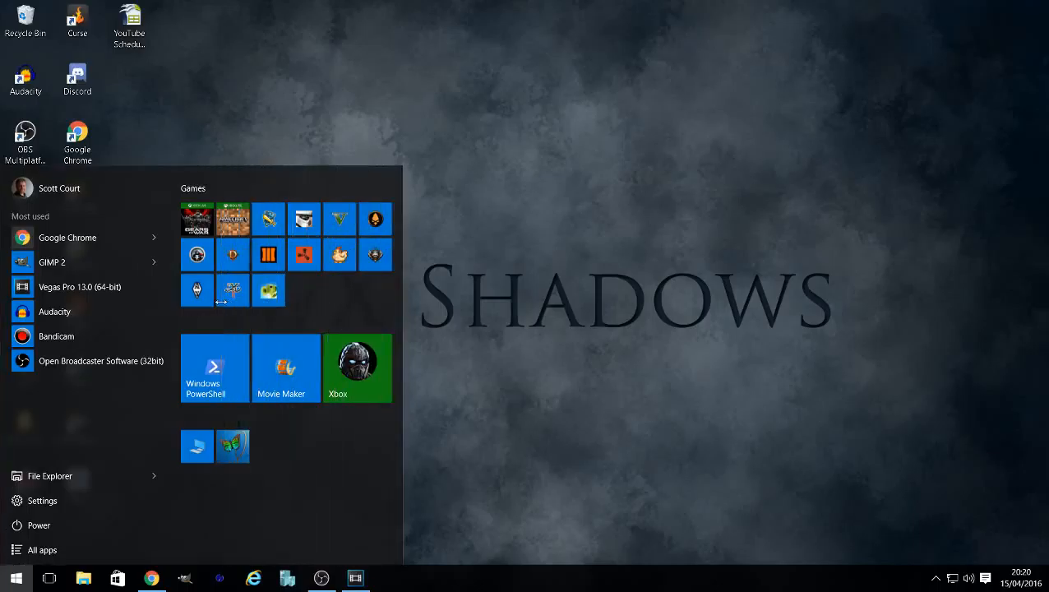
{"action": "left_click", "coordinate": [475, 370]}
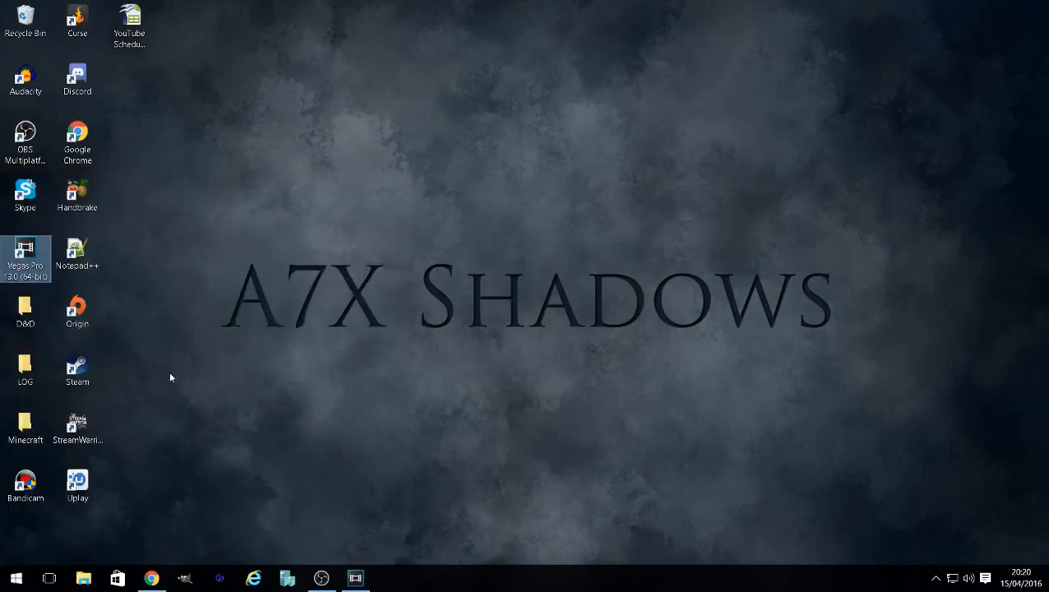
Open HandBrake, examine its Video settings, try different x264 Preset speeds, and close the program.
{"action": "double_click", "coordinate": [77, 196]}
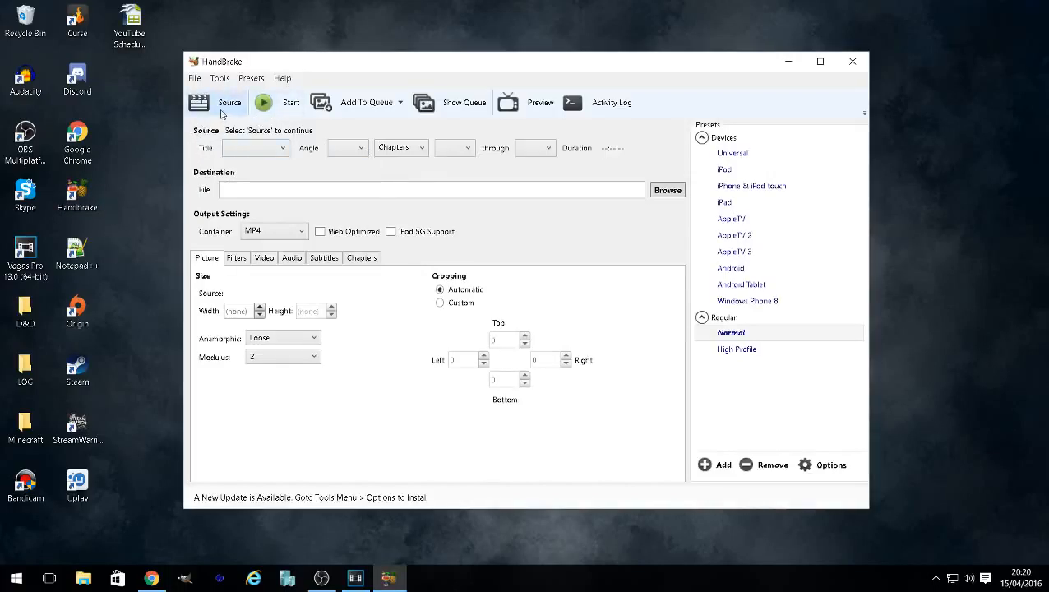
{"action": "left_click", "coordinate": [286, 189]}
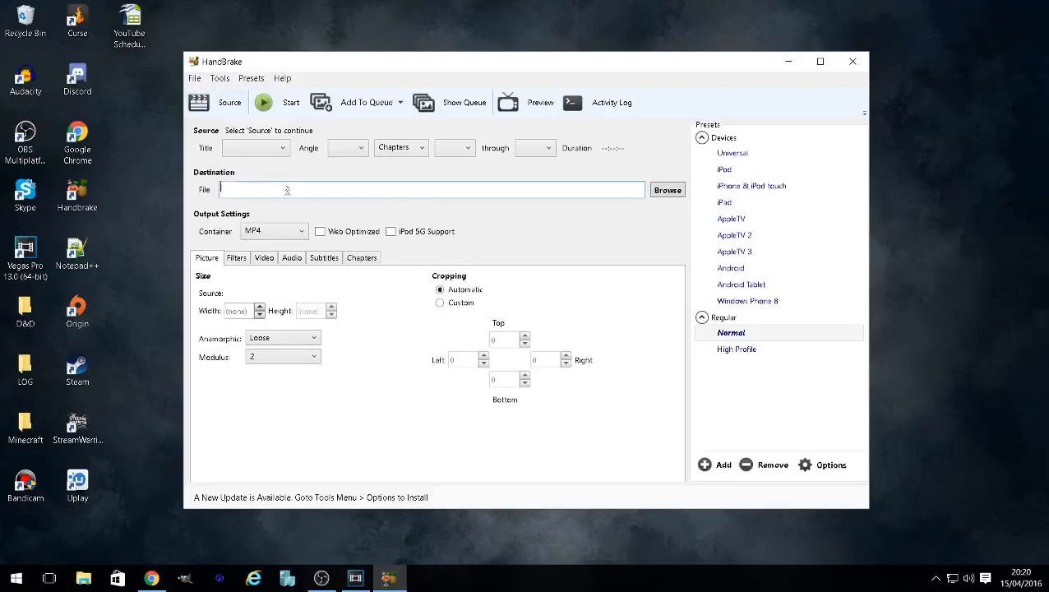
{"action": "left_click", "coordinate": [270, 258]}
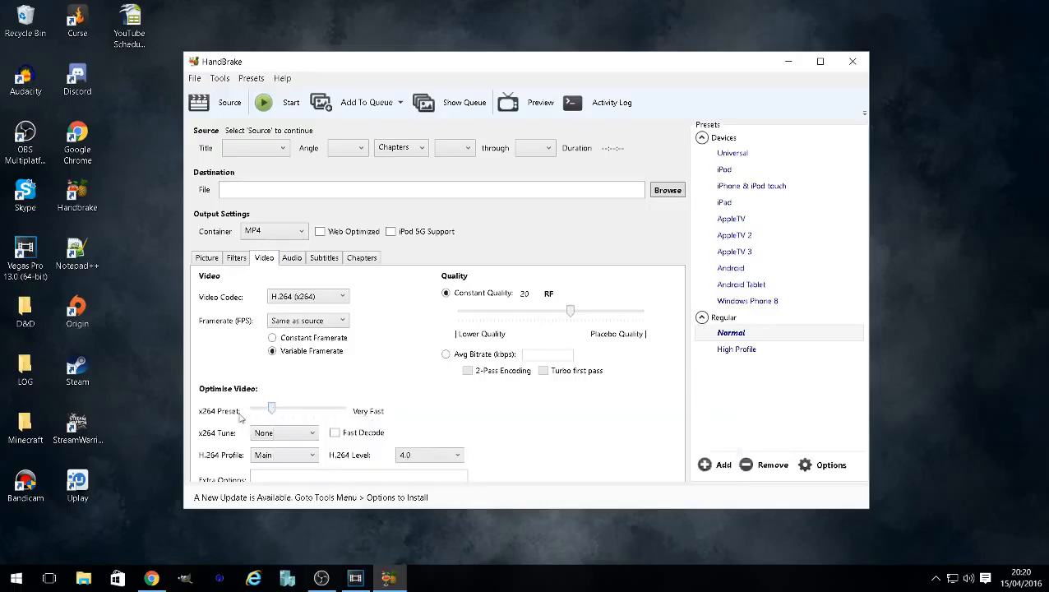
{"action": "left_click", "coordinate": [300, 409]}
{"action": "left_click", "coordinate": [328, 410]}
{"action": "left_click", "coordinate": [327, 412]}
{"action": "left_click_drag", "start_coordinate": [304, 411], "coordinate": [339, 411]}
{"action": "left_click", "coordinate": [851, 63]}
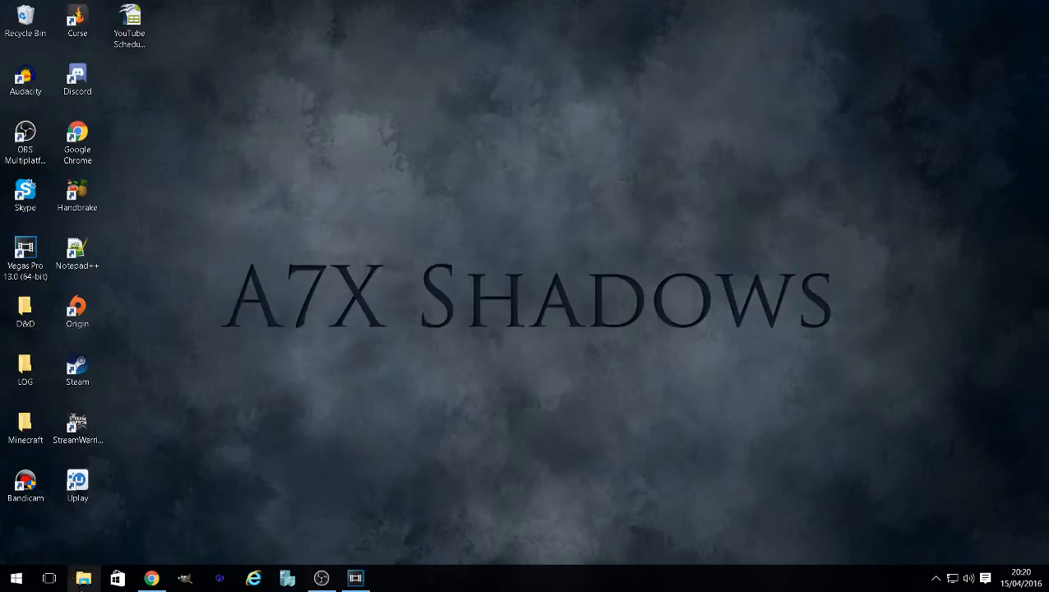
{"action": "left_click", "coordinate": [83, 576]}
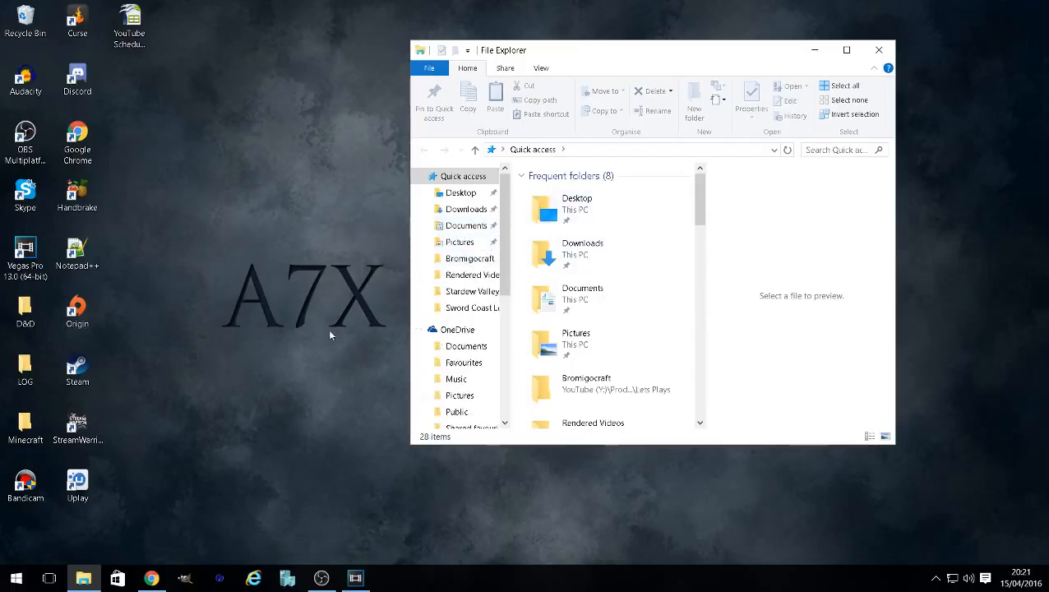
{"action": "left_click_drag", "start_coordinate": [555, 51], "coordinate": [475, 47]}
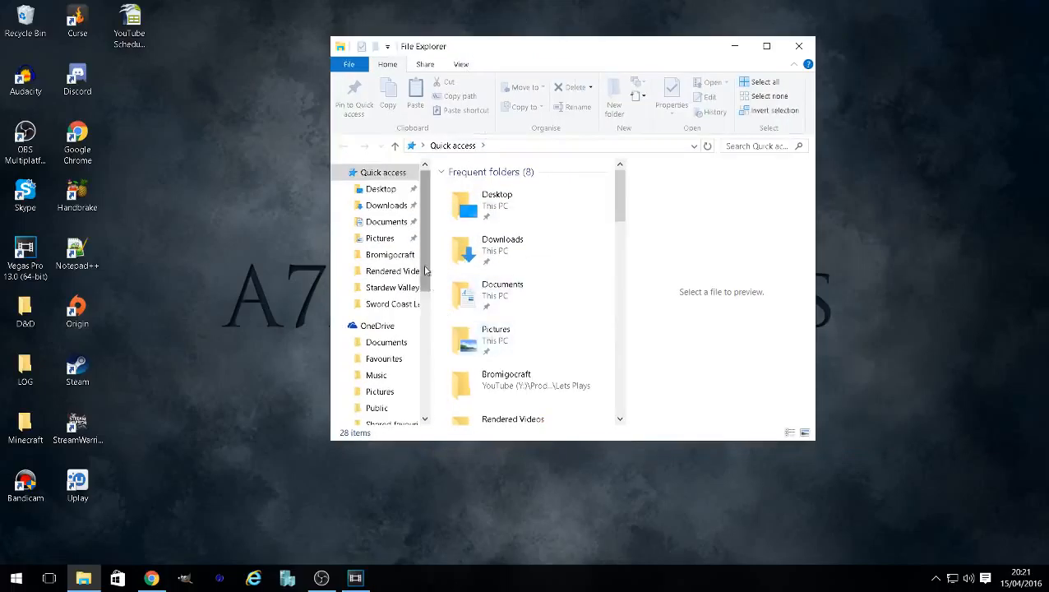
{"action": "scroll", "coordinate": [424, 269], "scroll_direction": "down", "scroll_amount": 5}
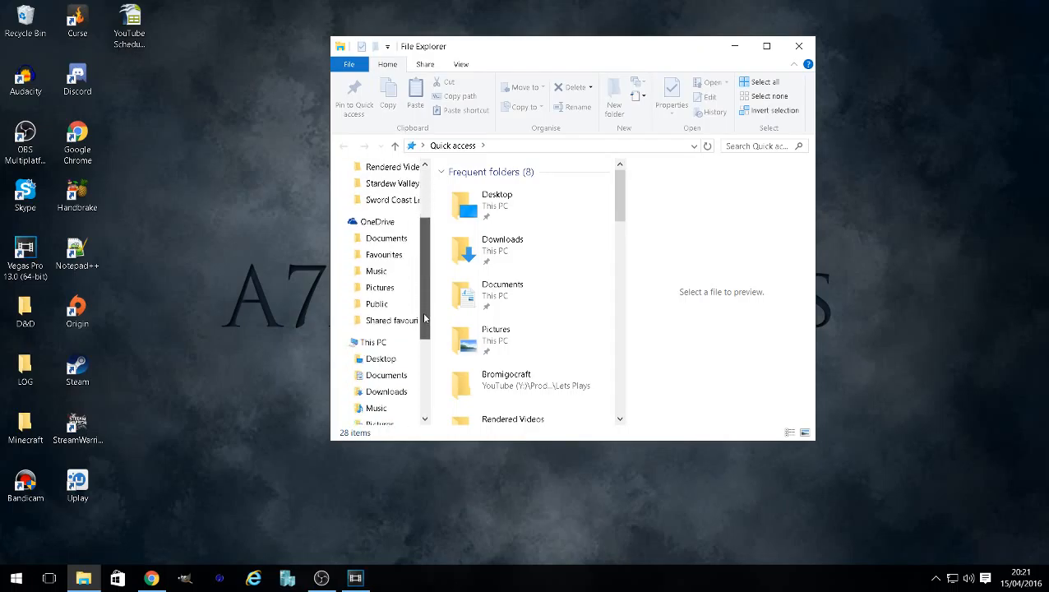
{"action": "left_click", "coordinate": [391, 355]}
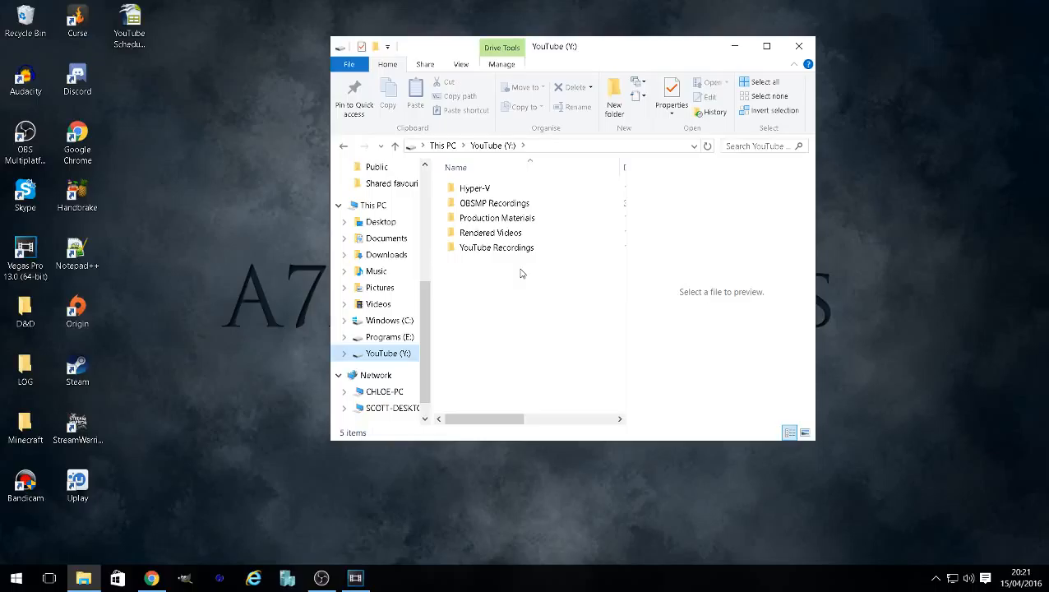
{"action": "double_click", "coordinate": [480, 247]}
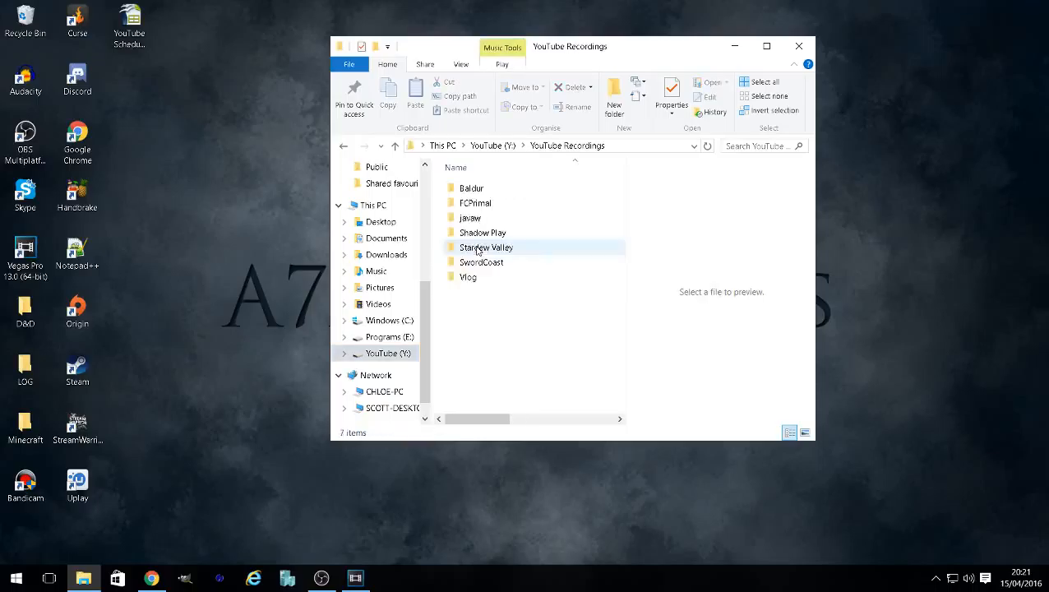
{"action": "double_click", "coordinate": [470, 280]}
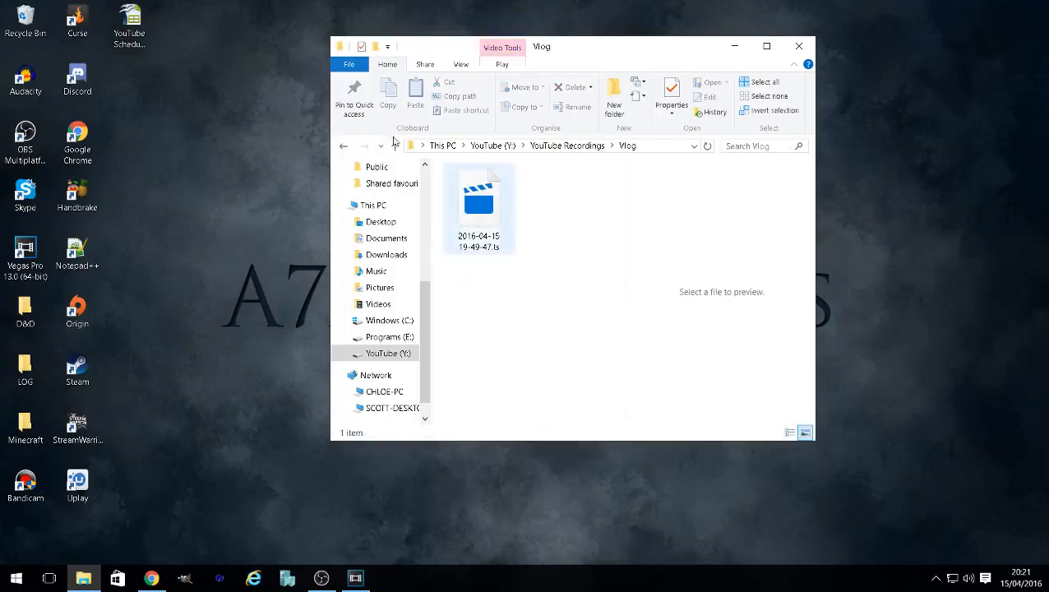
{"action": "right_click", "coordinate": [465, 191]}
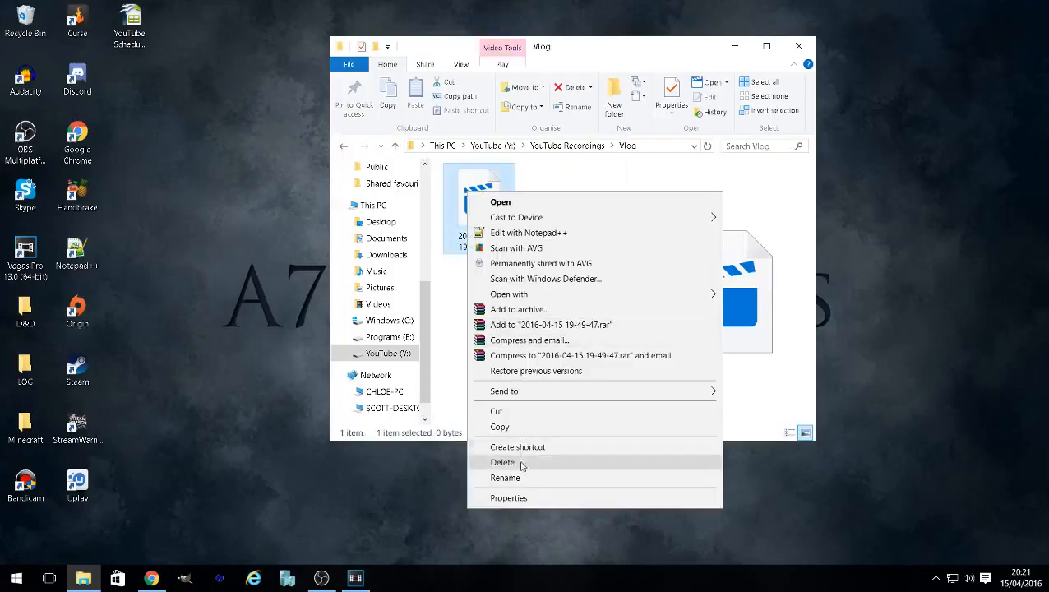
{"action": "left_click", "coordinate": [521, 498]}
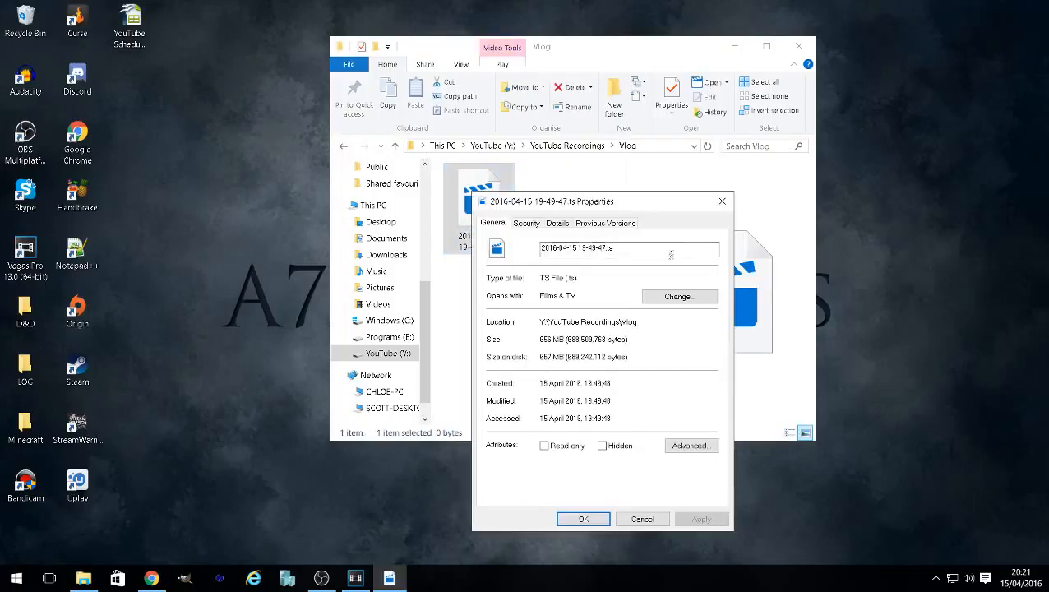
{"action": "left_click", "coordinate": [722, 203]}
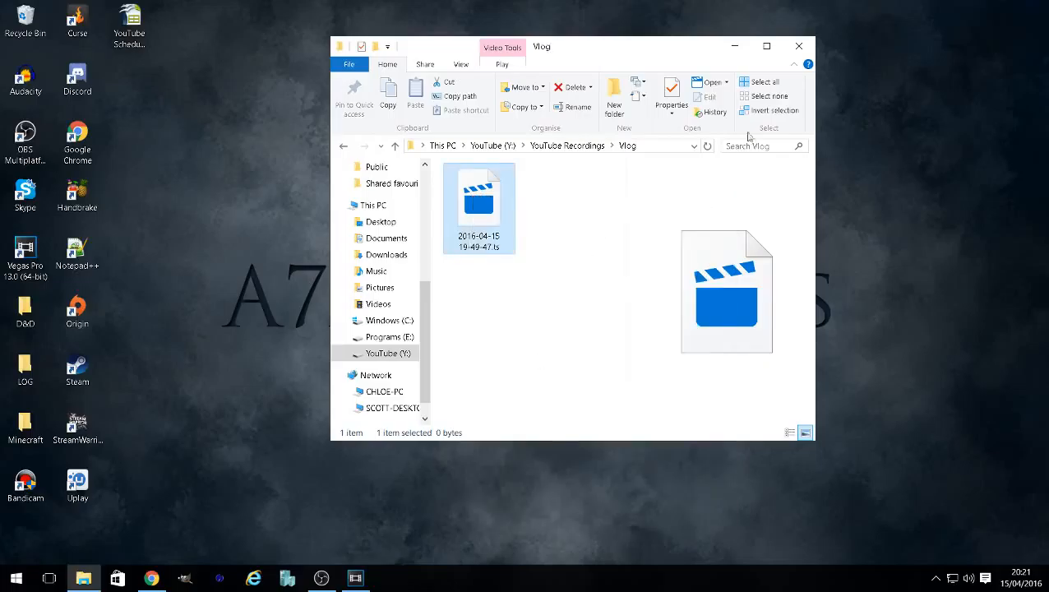
{"action": "left_click", "coordinate": [799, 46]}
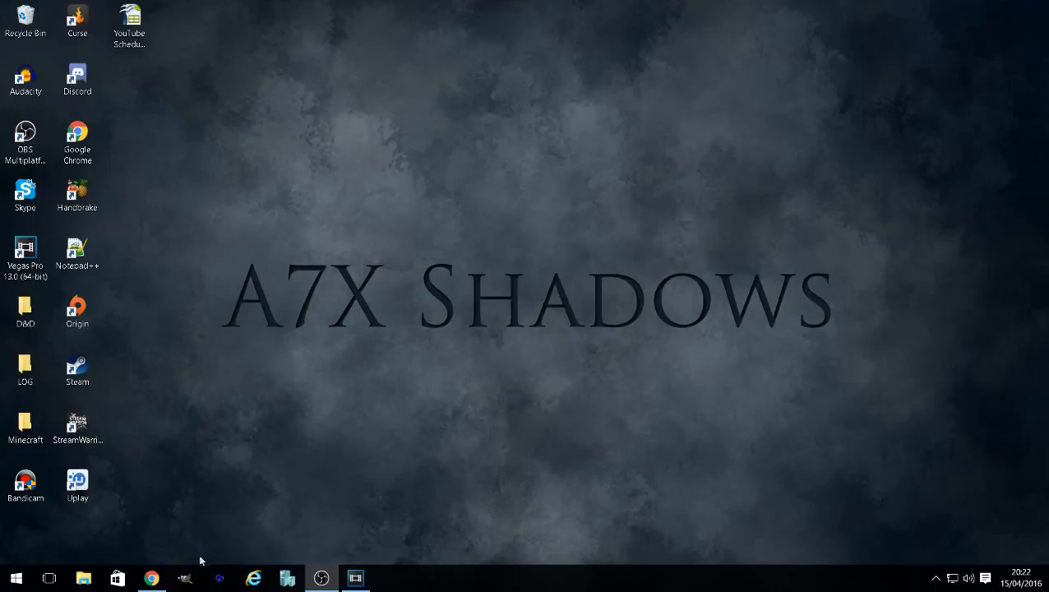
{"action": "left_click", "coordinate": [151, 578]}
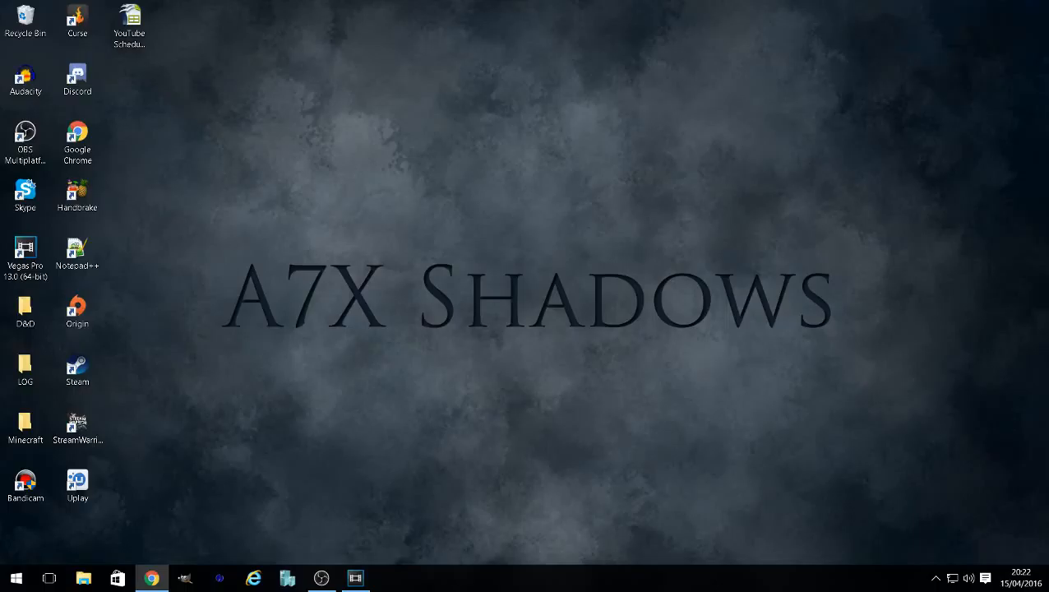
{"action": "key", "text": "alt+Tab"}
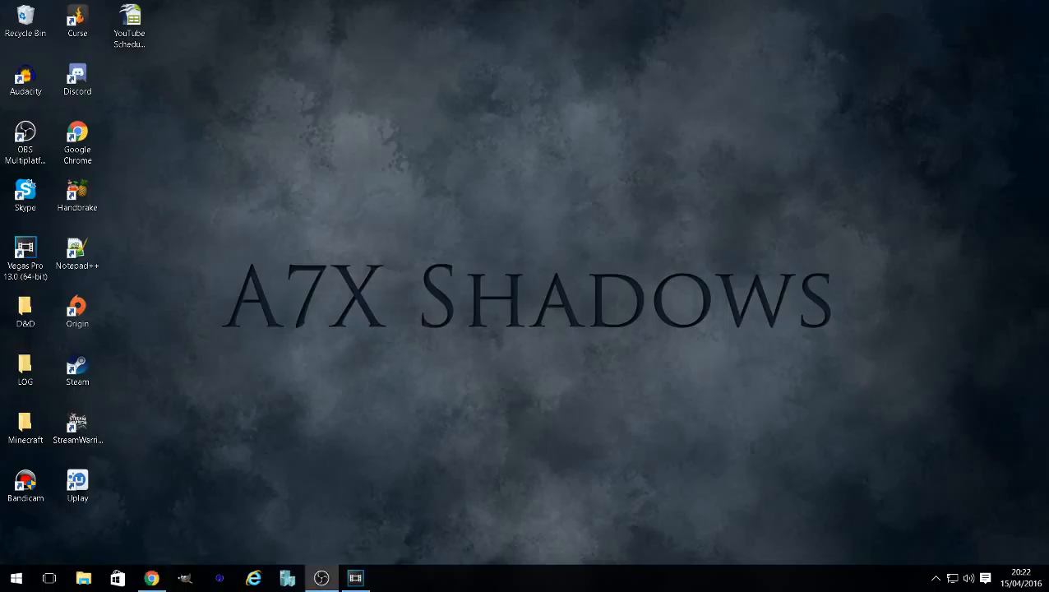